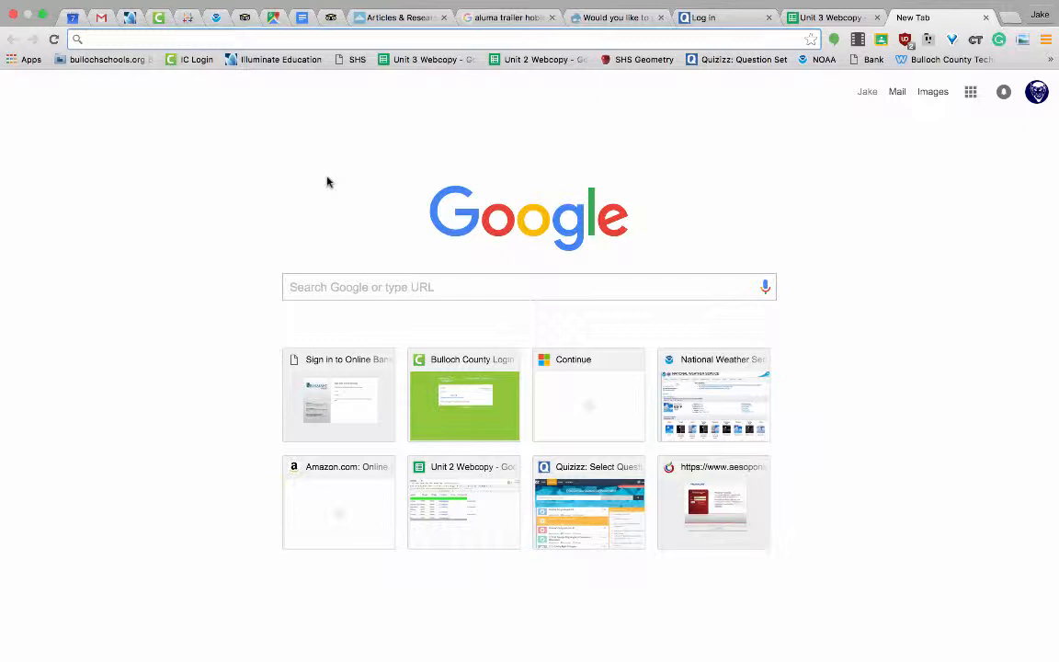
# - Open the quizizz.com website in the new browser tab
pyautogui.write('quiz')
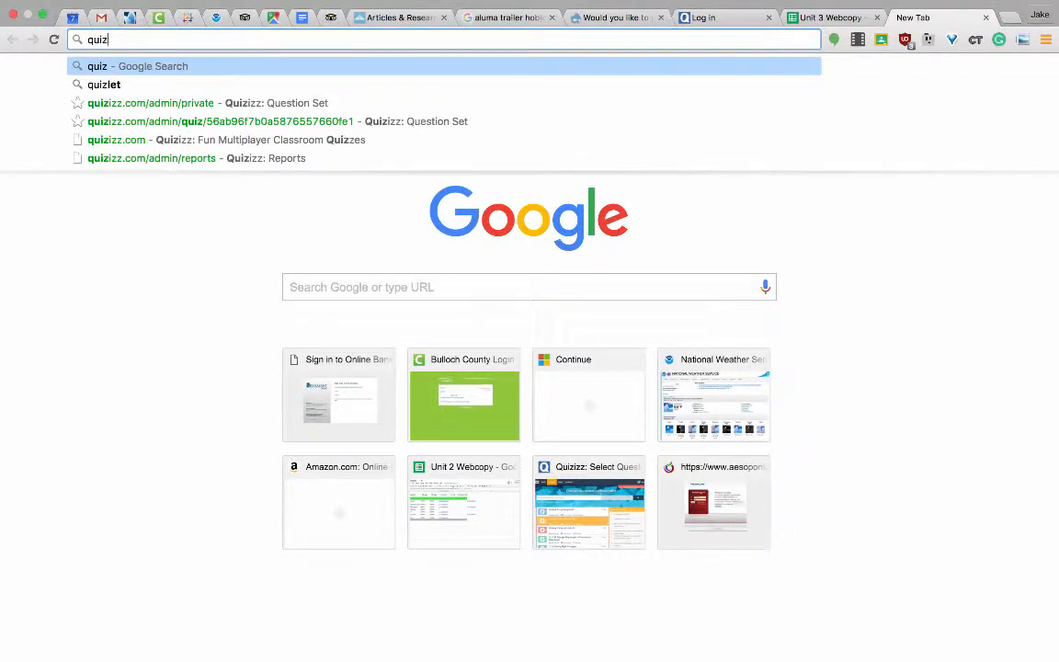
pyautogui.write('izz.com')
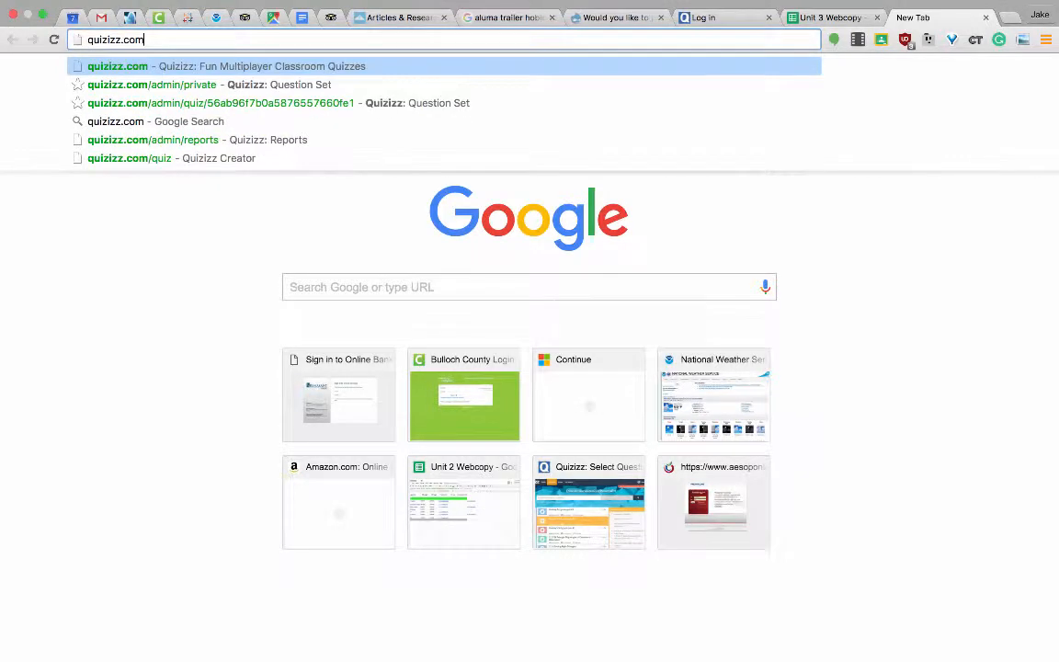
pyautogui.press('Return')
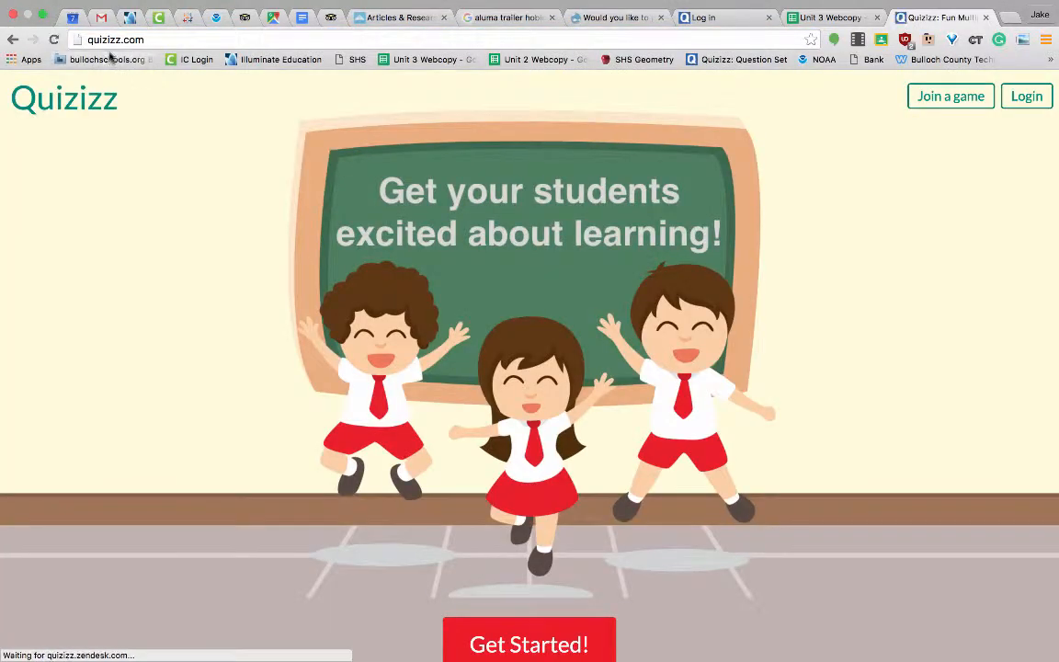
# - Log in to the Quizizz teacher account with the prefilled username and password
pyautogui.click(1027, 96)
pyautogui.click(420, 264)
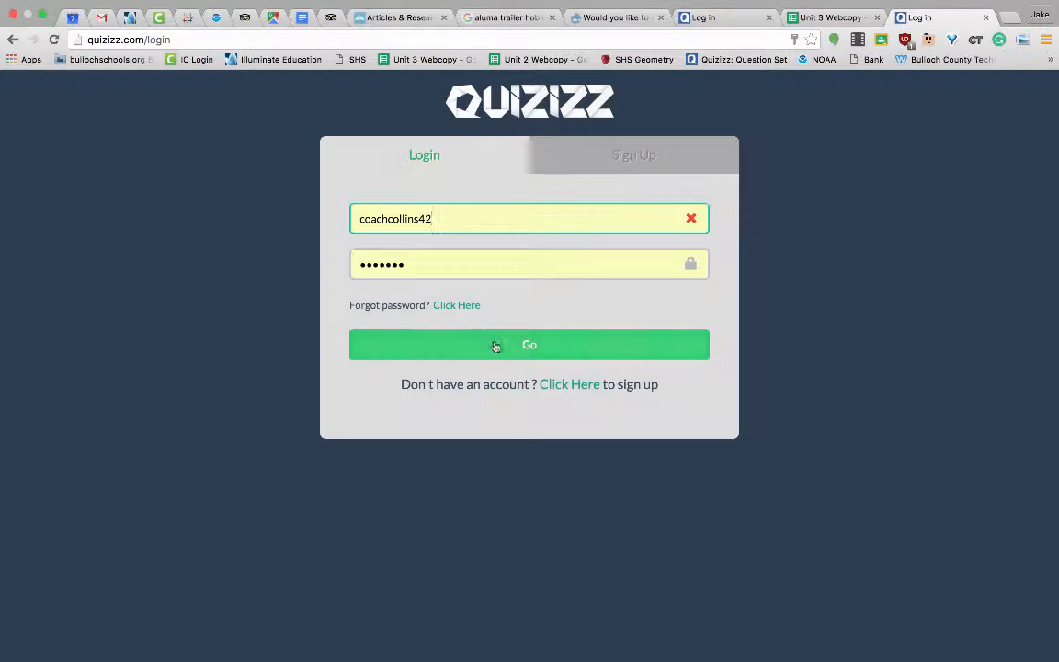
pyautogui.click(543, 347)
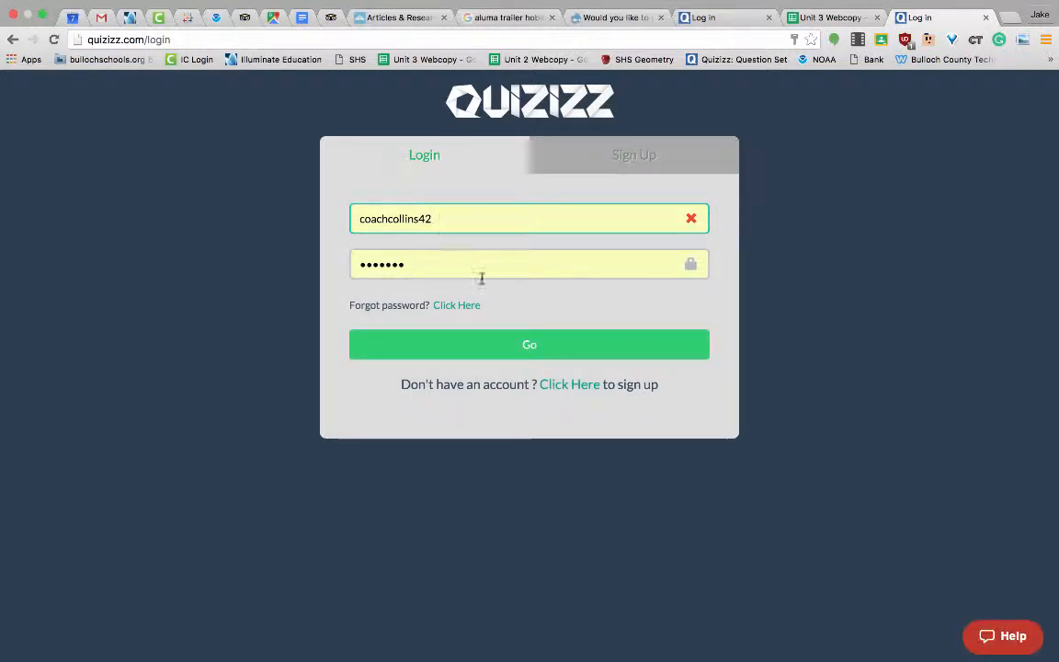
pyautogui.click(525, 348)
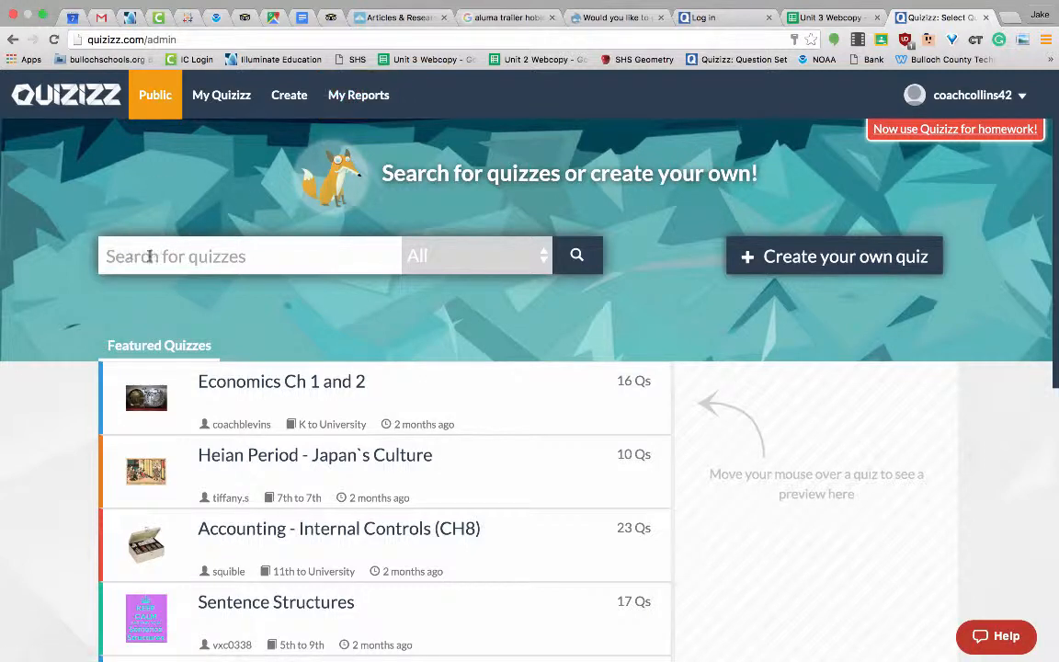
# - Open the account's own quiz collection and look through the listed quizzes
pyautogui.click(221, 95)
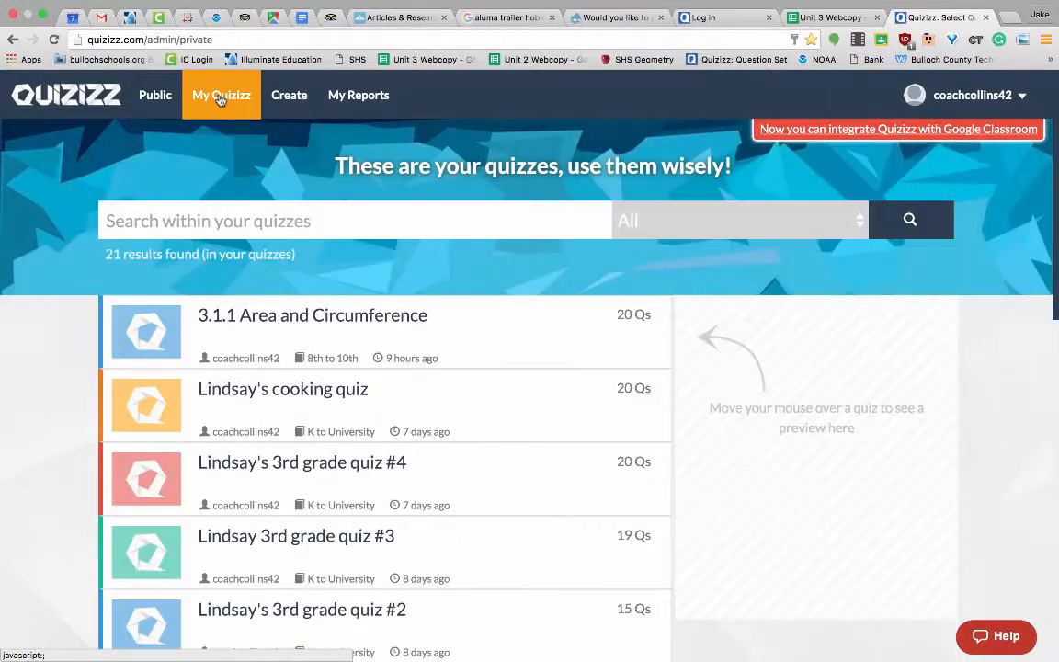
pyautogui.scroll(-5, 314, 550)
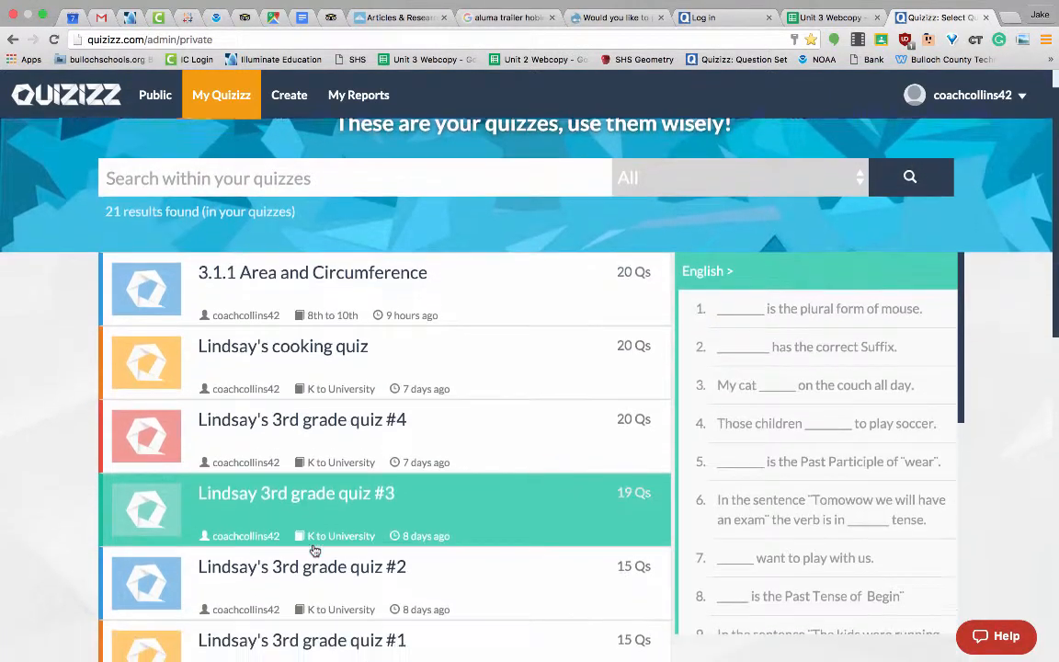
pyautogui.scroll(5, 315, 548)
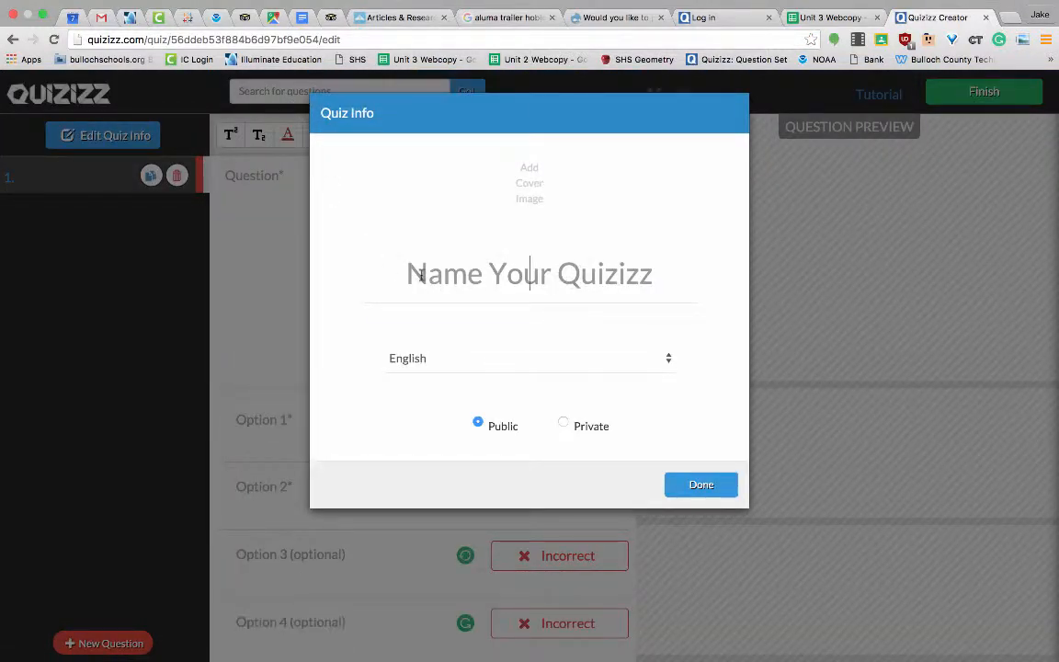
# - Name the new quiz "3.1.2 Volume practice with prisms" and accept the quiz info with English and Public kept
pyautogui.click(420, 276)
pyautogui.write('3.')
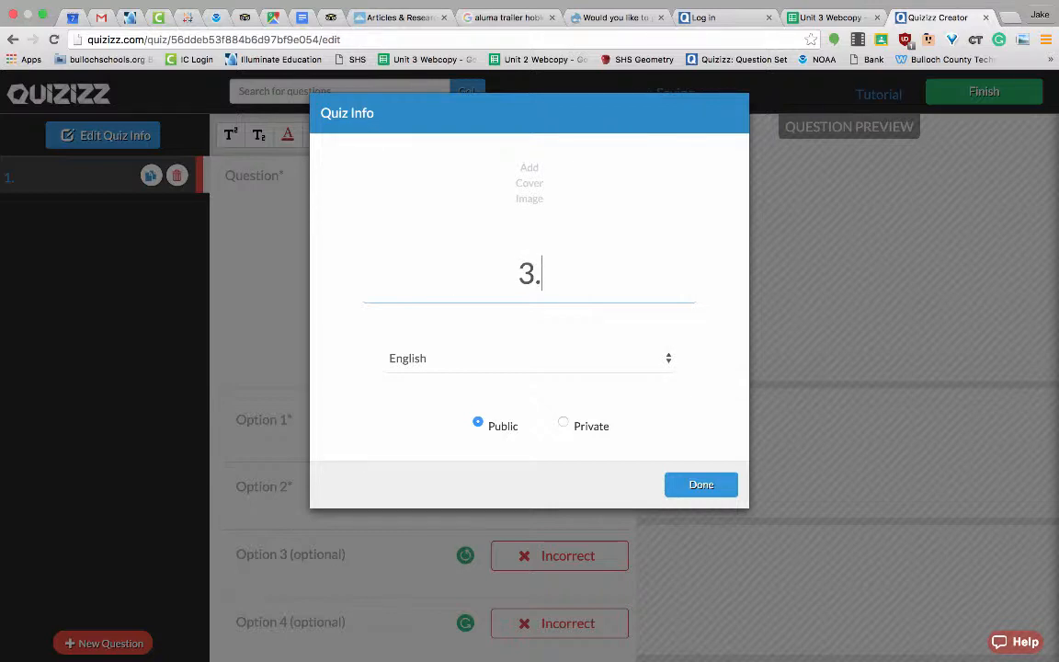
pyautogui.write('1.2')
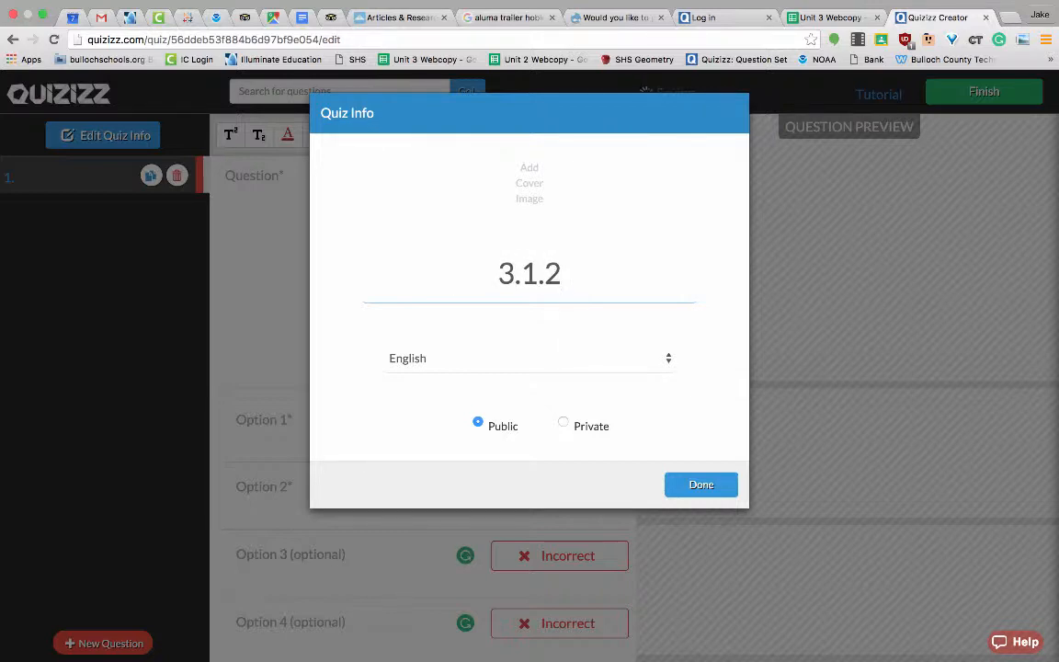
pyautogui.write(' Vo')
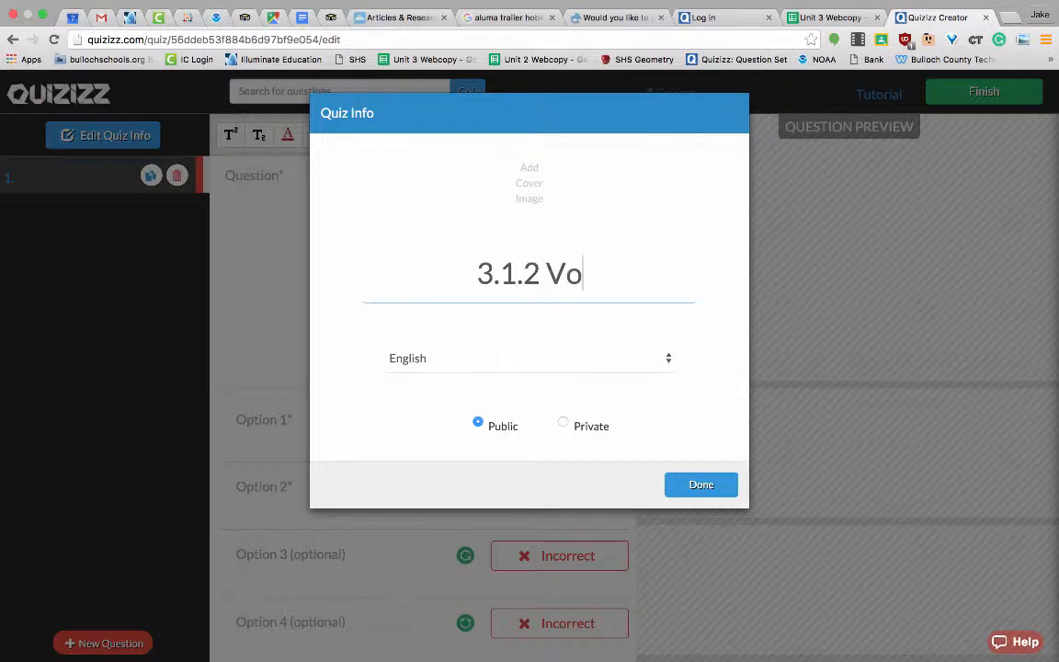
pyautogui.write('lume prac')
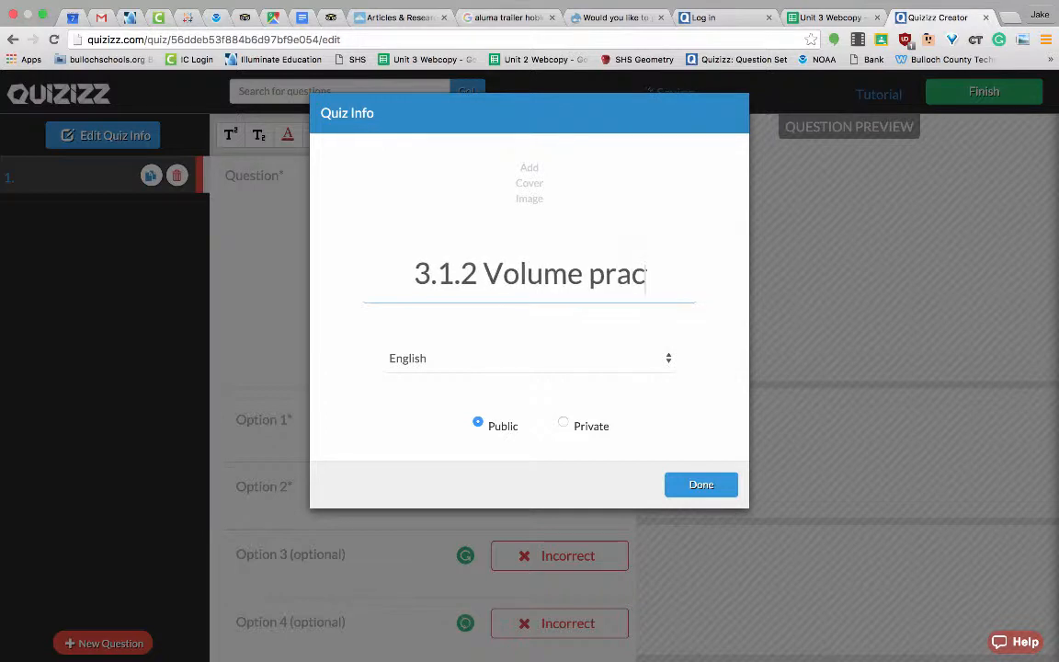
pyautogui.write('tice with ')
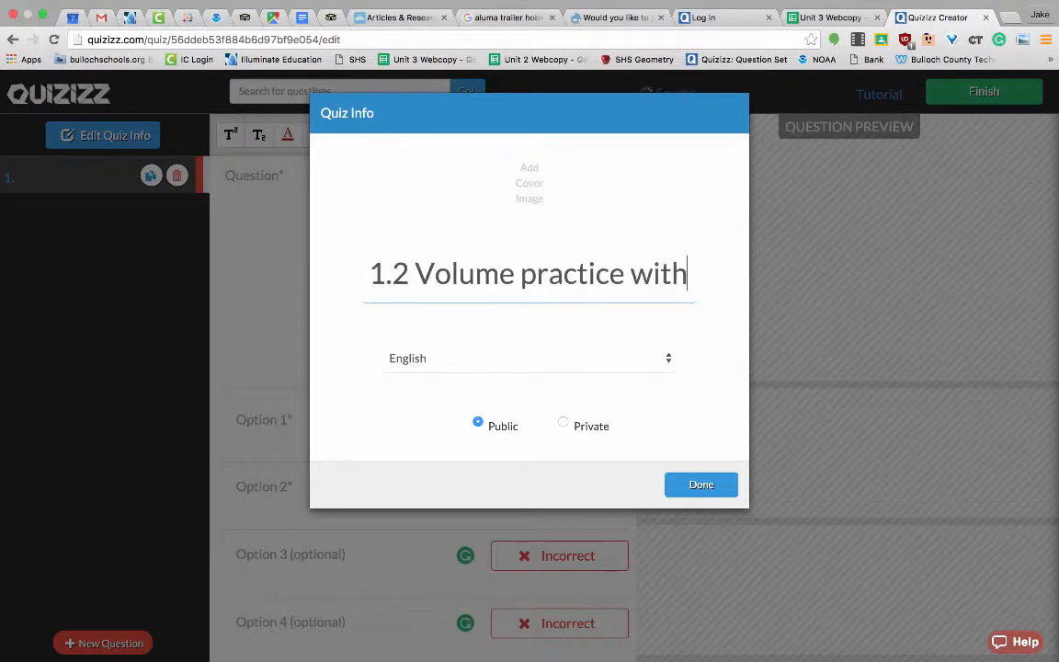
pyautogui.write('pr')
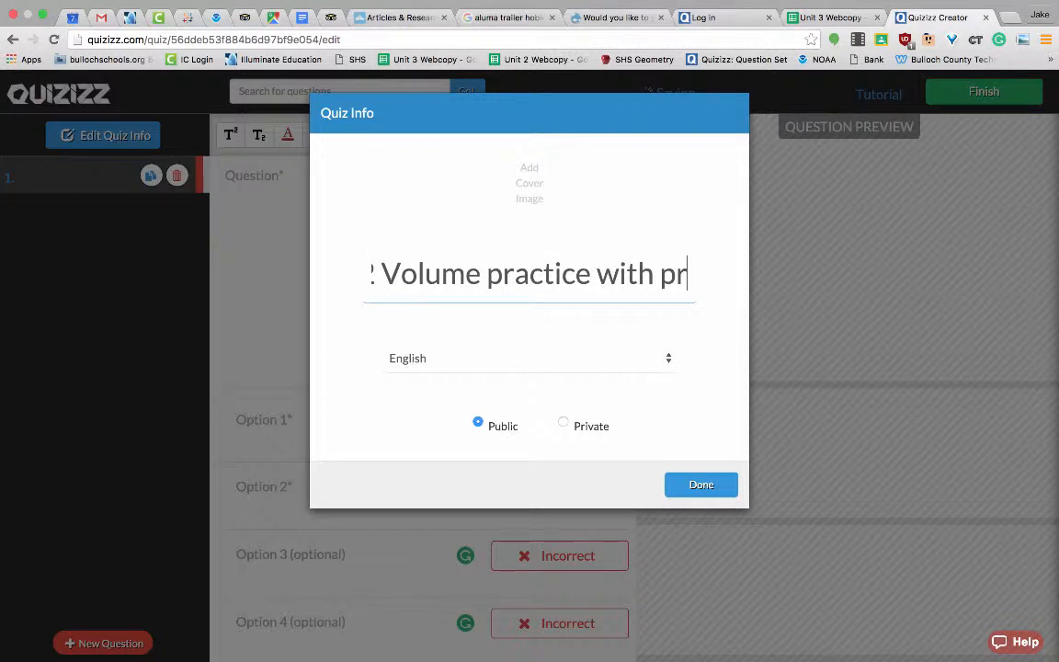
pyautogui.write('isms')
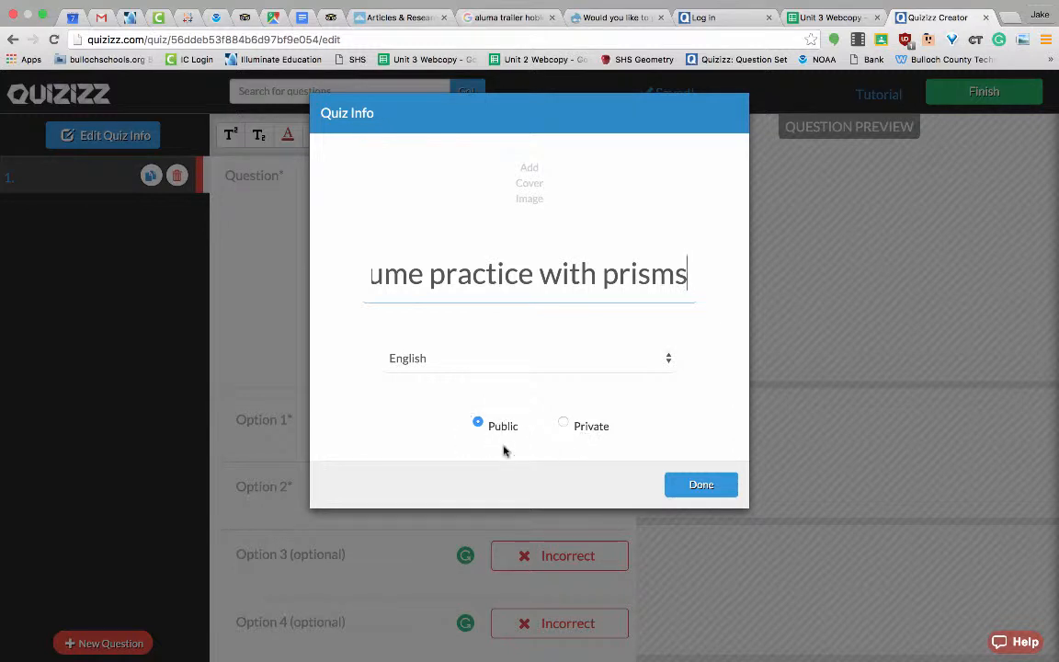
pyautogui.click(678, 484)
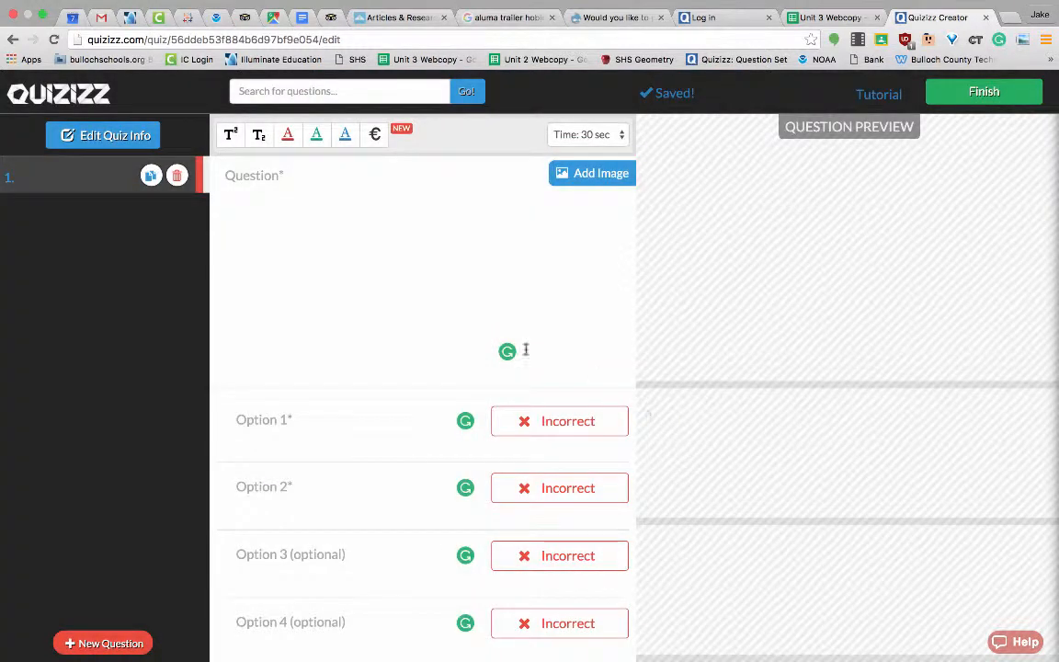
# - Search the existing question library for "volume prisms"
pyautogui.click(254, 90)
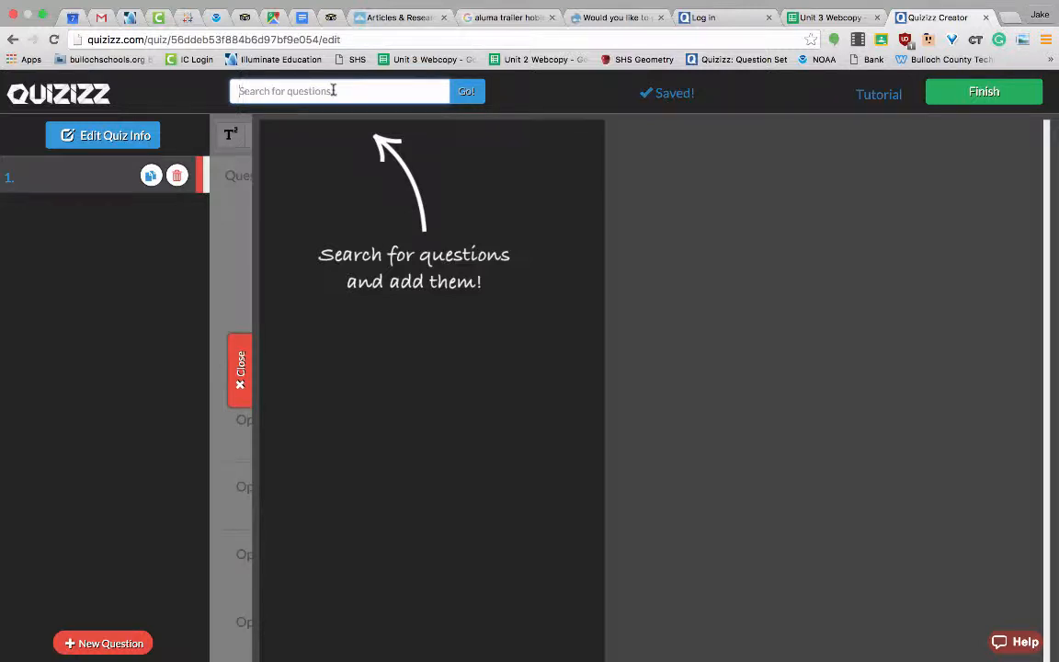
pyautogui.write('volume prisms')
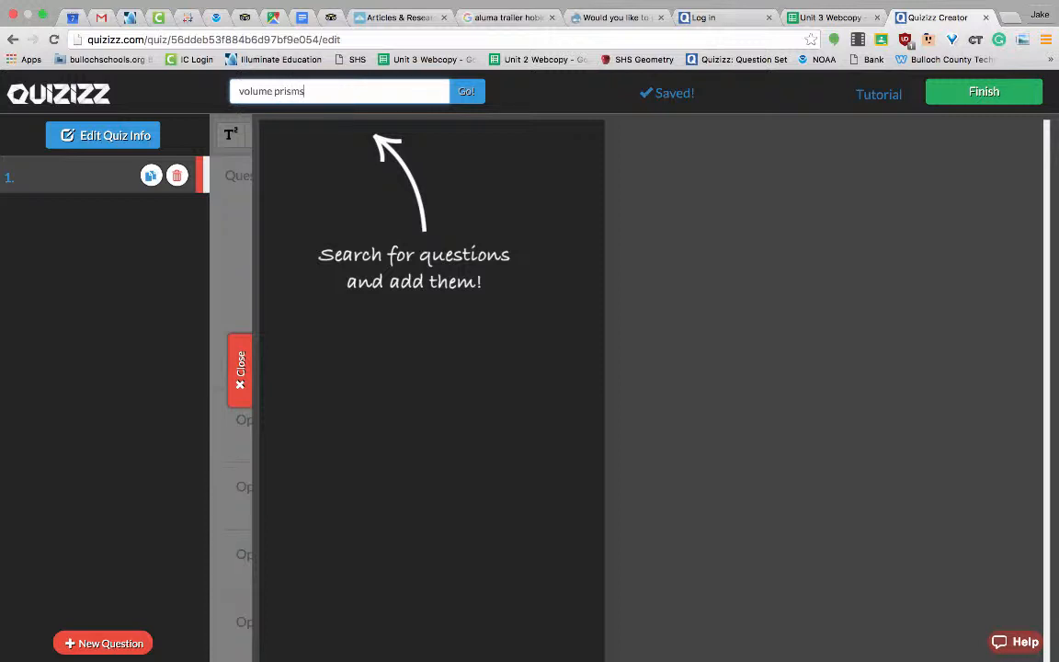
pyautogui.click(467, 93)
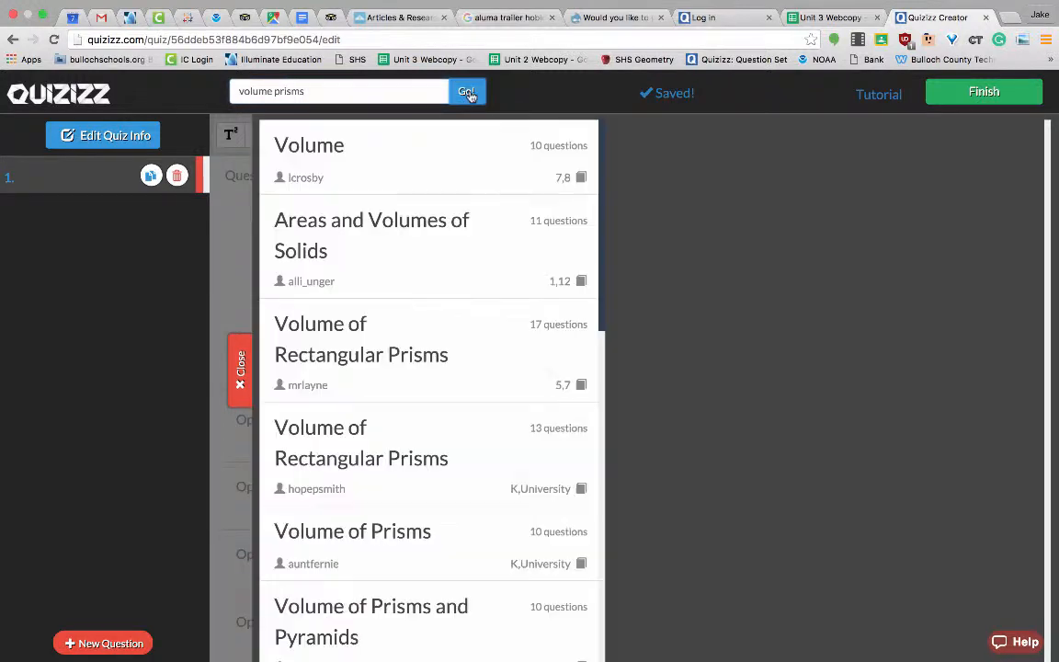
# - Open the 12-question Volume Review quiz from the search results and add its "What is volume?" question to the new quiz
pyautogui.scroll(-10, 438, 184)
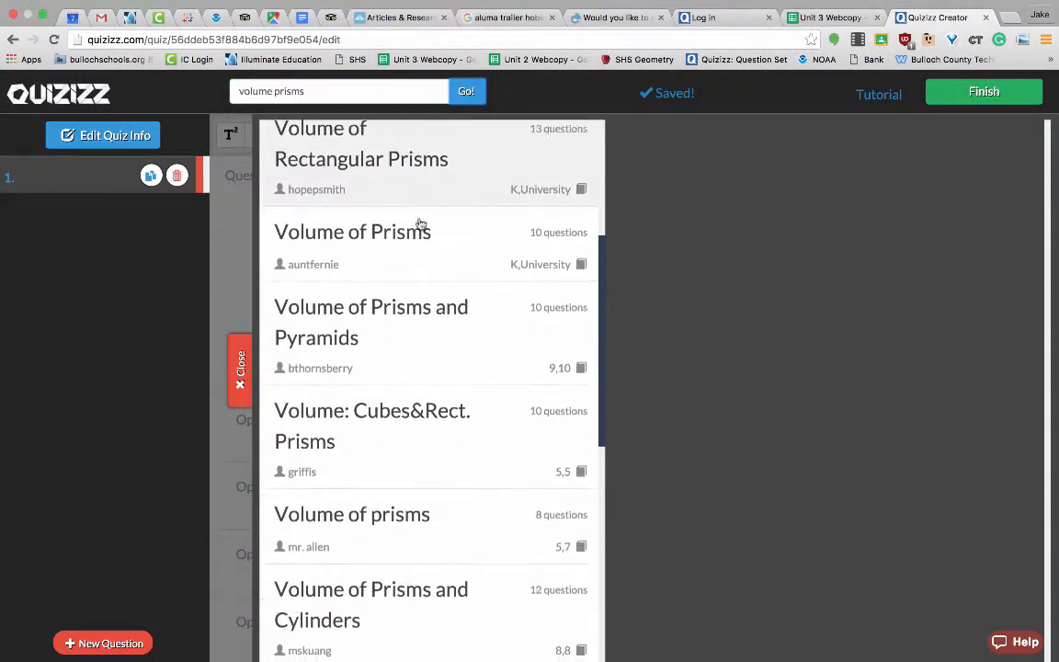
pyautogui.scroll(-8, 420, 228)
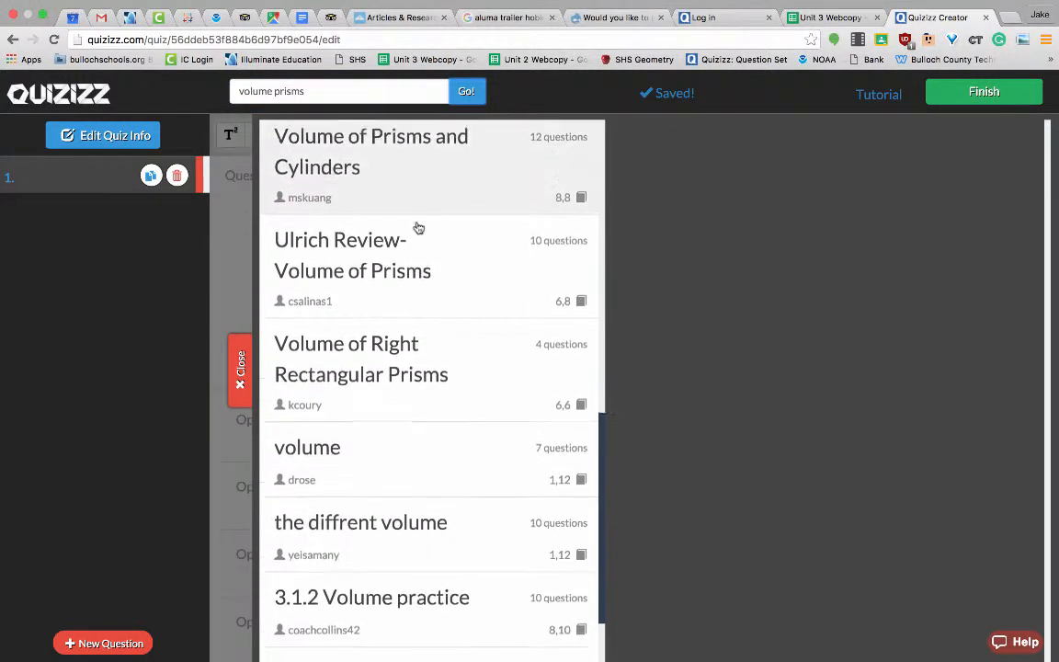
pyautogui.scroll(-5, 419, 235)
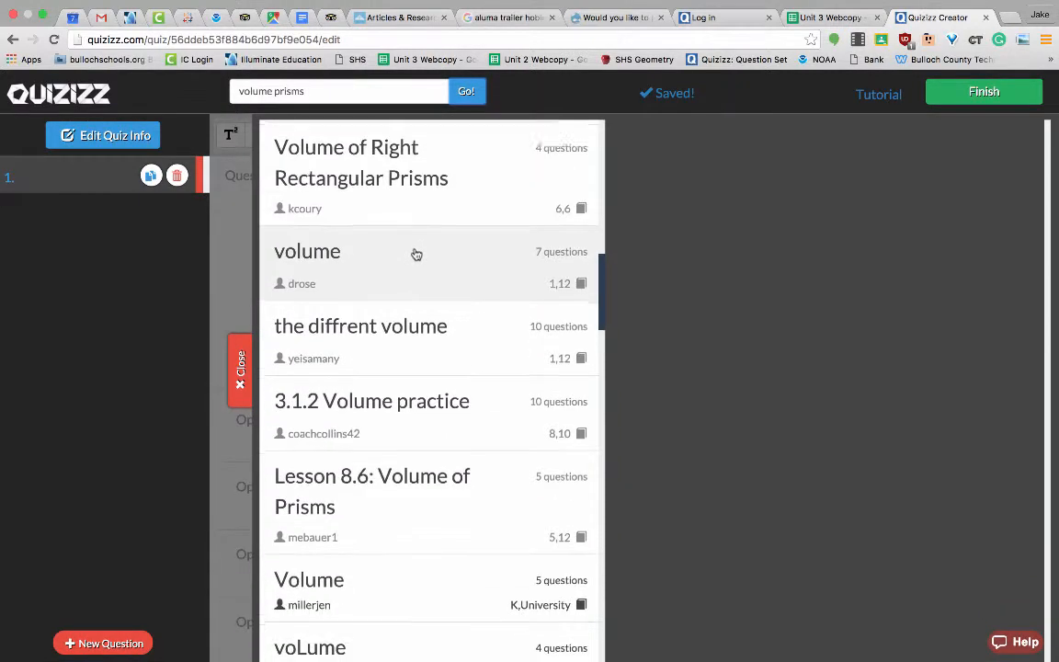
pyautogui.scroll(-6, 416, 253)
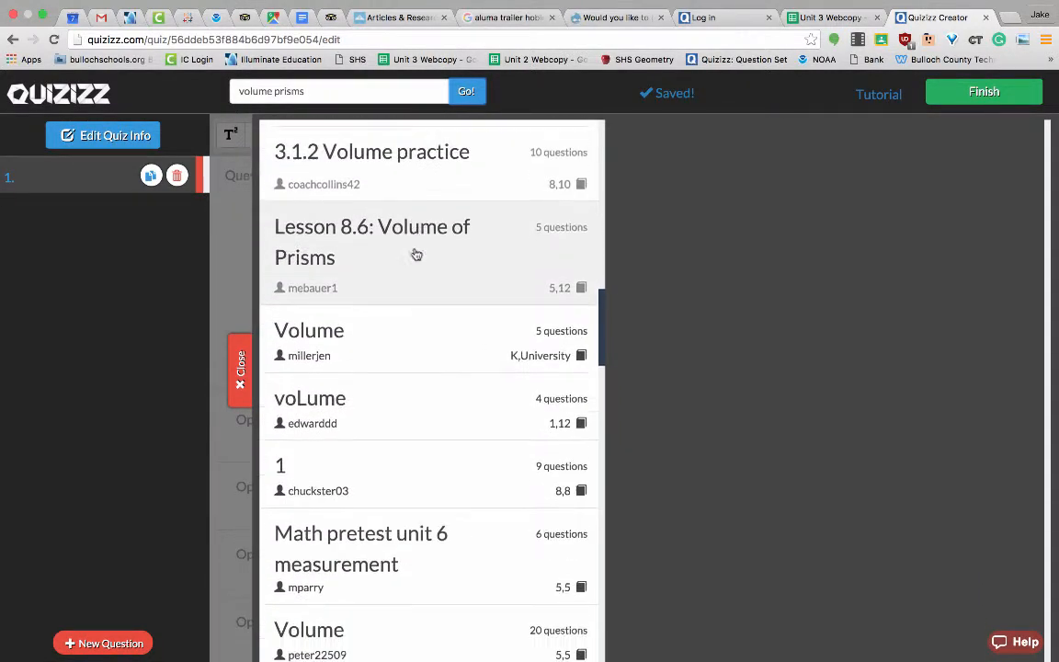
pyautogui.scroll(-4, 417, 254)
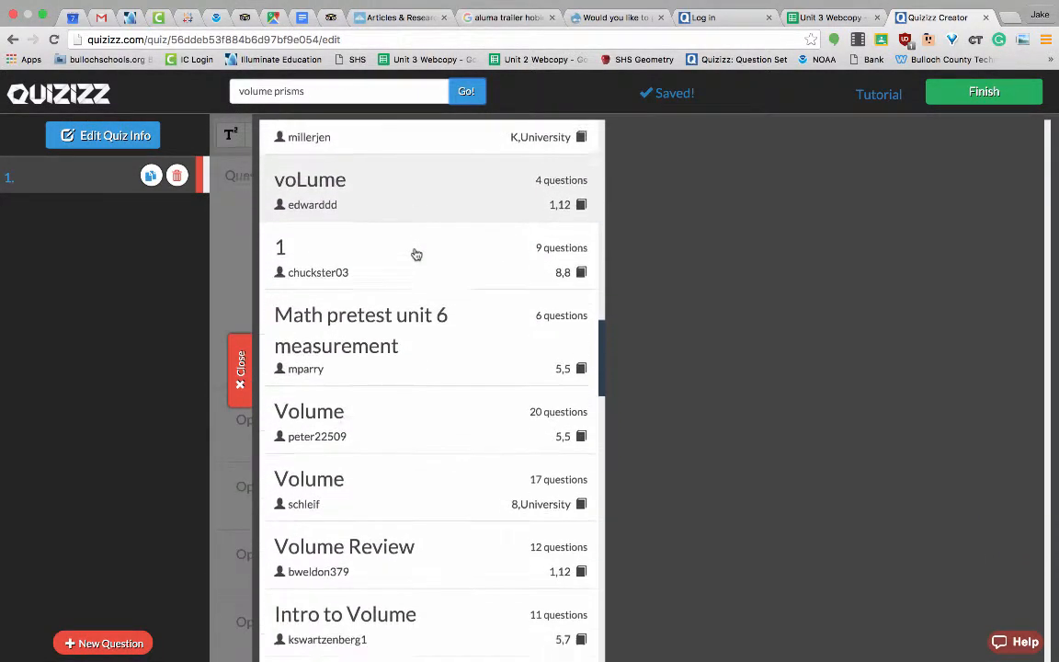
pyautogui.scroll(-4, 417, 255)
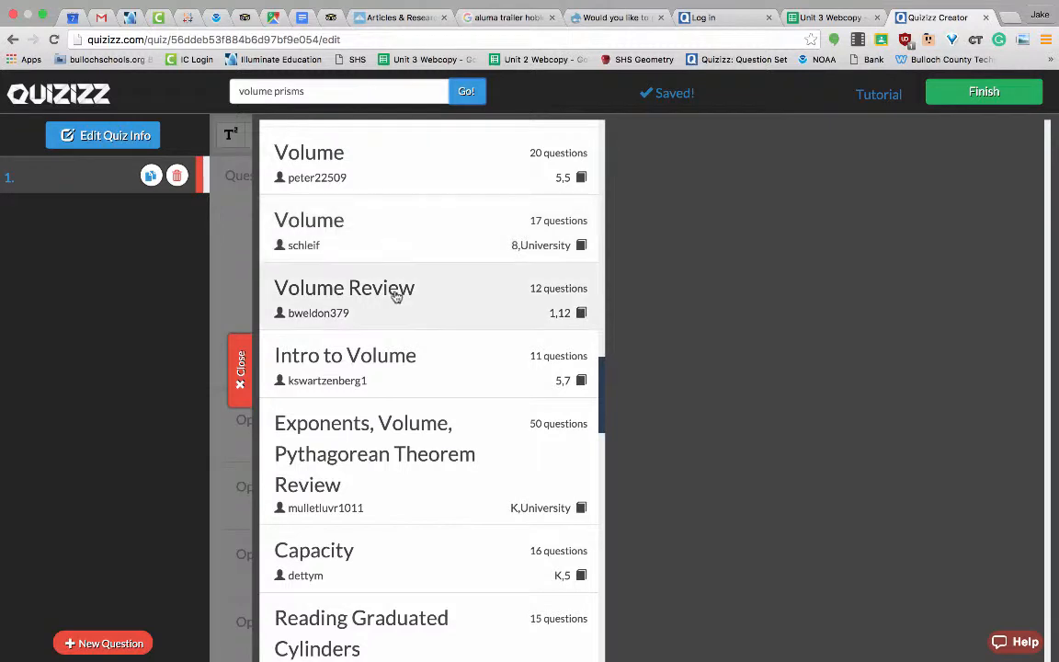
pyautogui.click(395, 294)
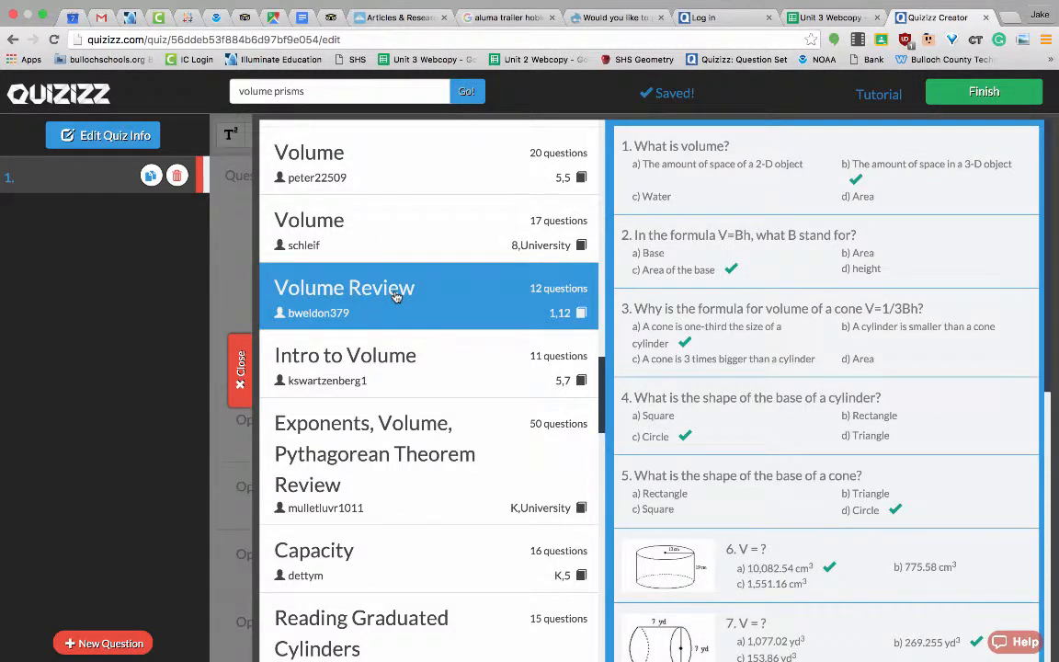
pyautogui.moveTo(721, 207)
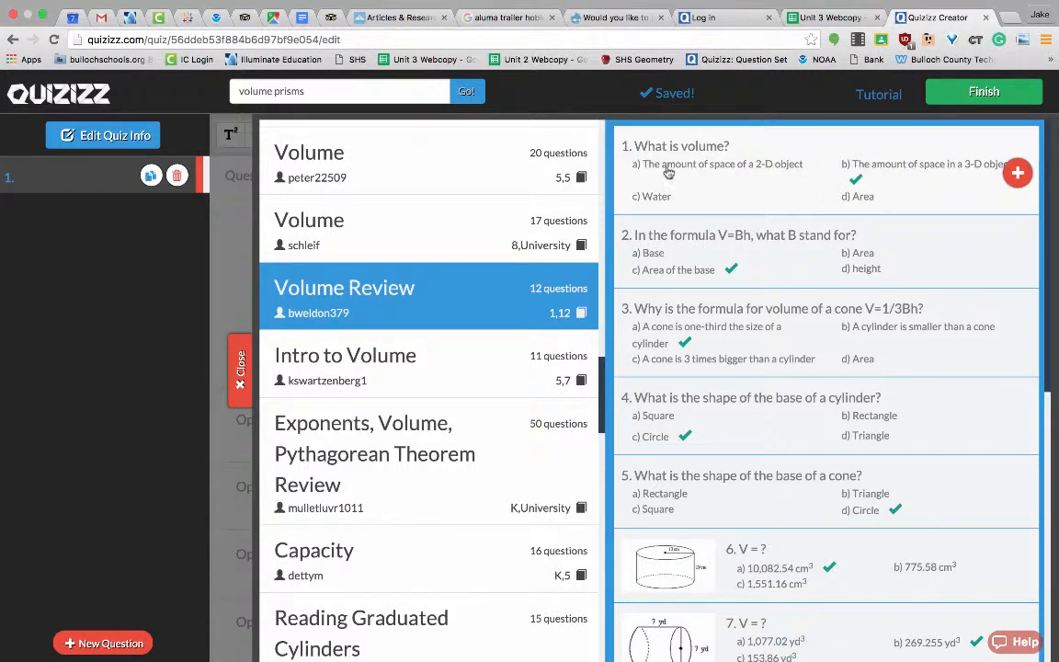
pyautogui.click(1018, 172)
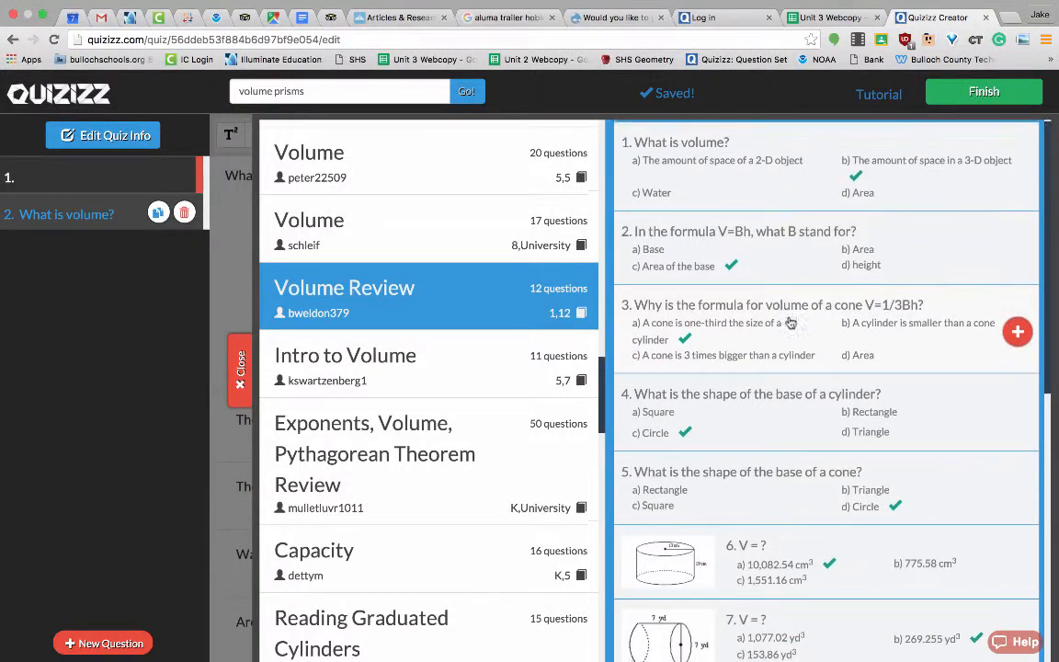
# - Open the 17-question Volume quiz from the search results and add its V = Bh formula question to the new quiz
pyautogui.scroll(-4, 791, 321)
pyautogui.scroll(-4, 791, 322)
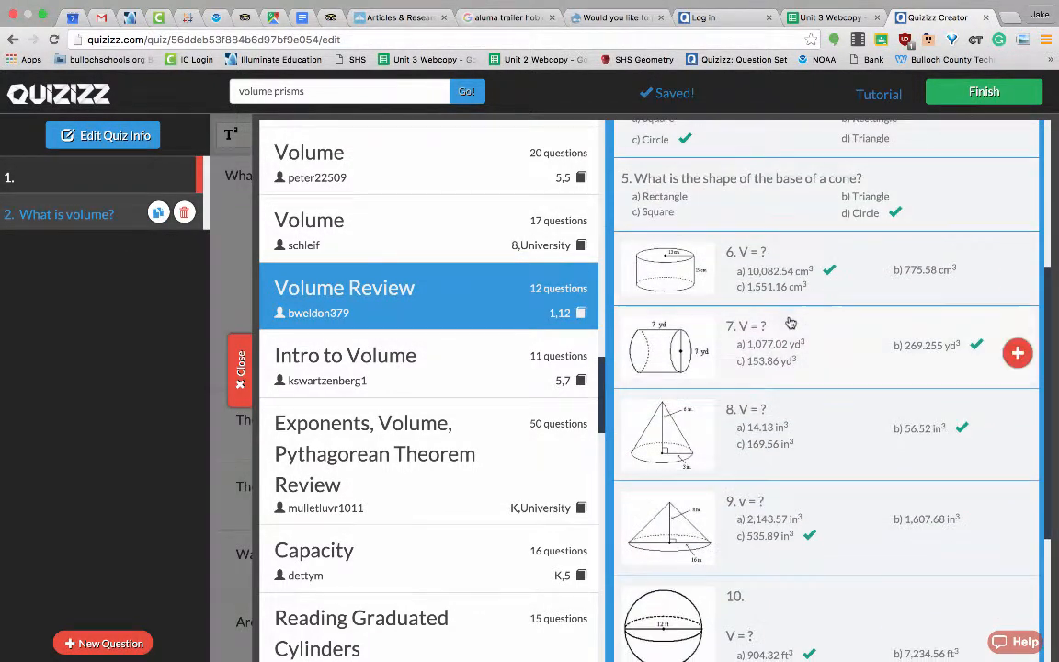
pyautogui.scroll(9, 791, 322)
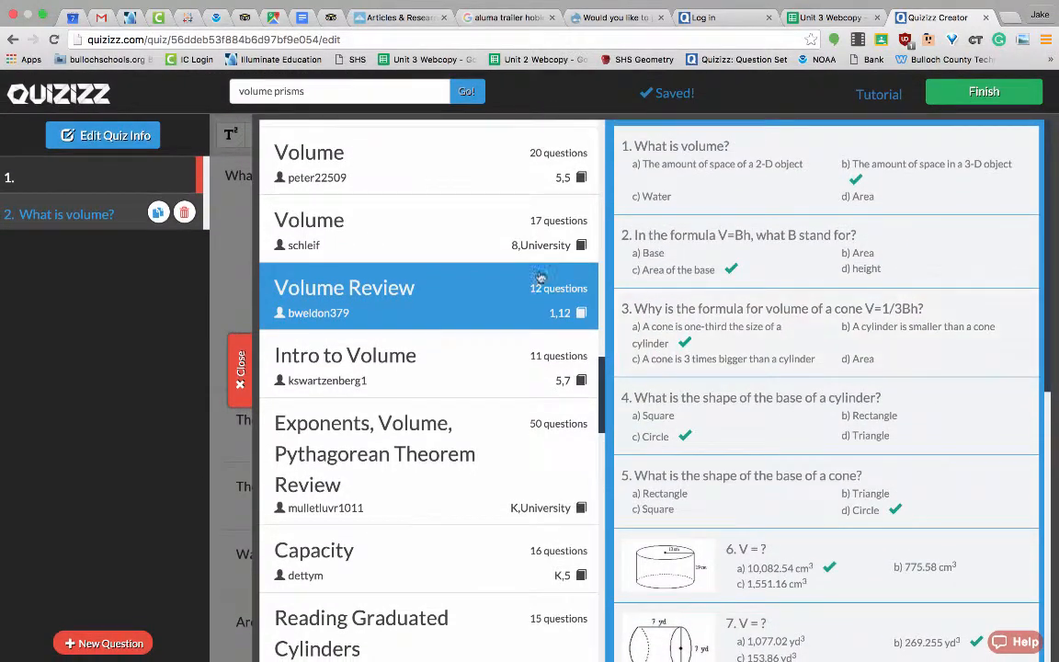
pyautogui.click(324, 231)
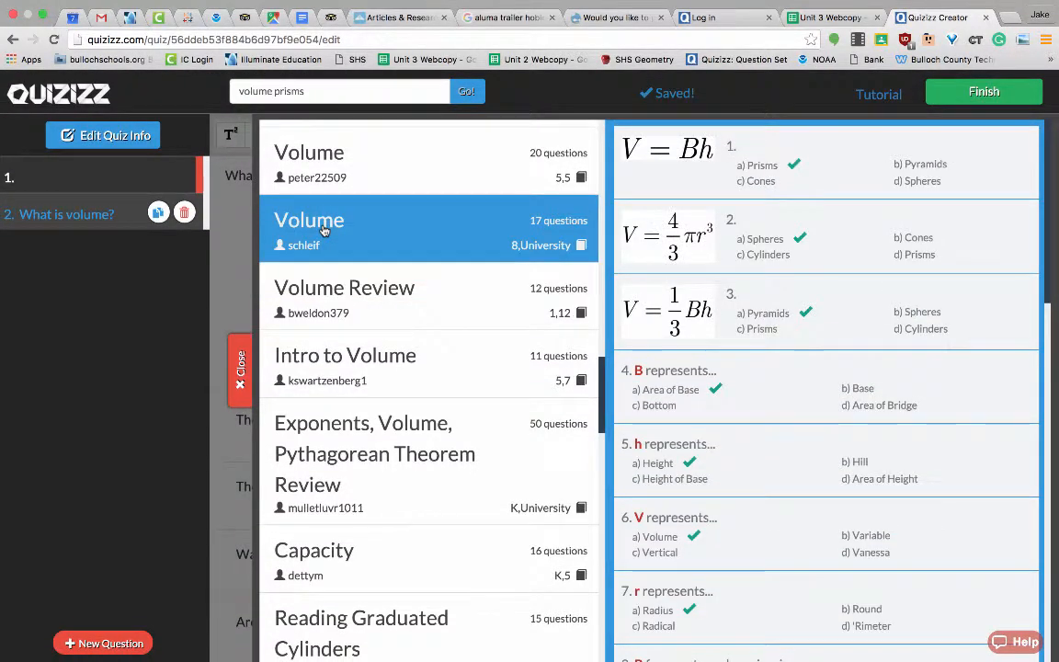
pyautogui.moveTo(745, 182)
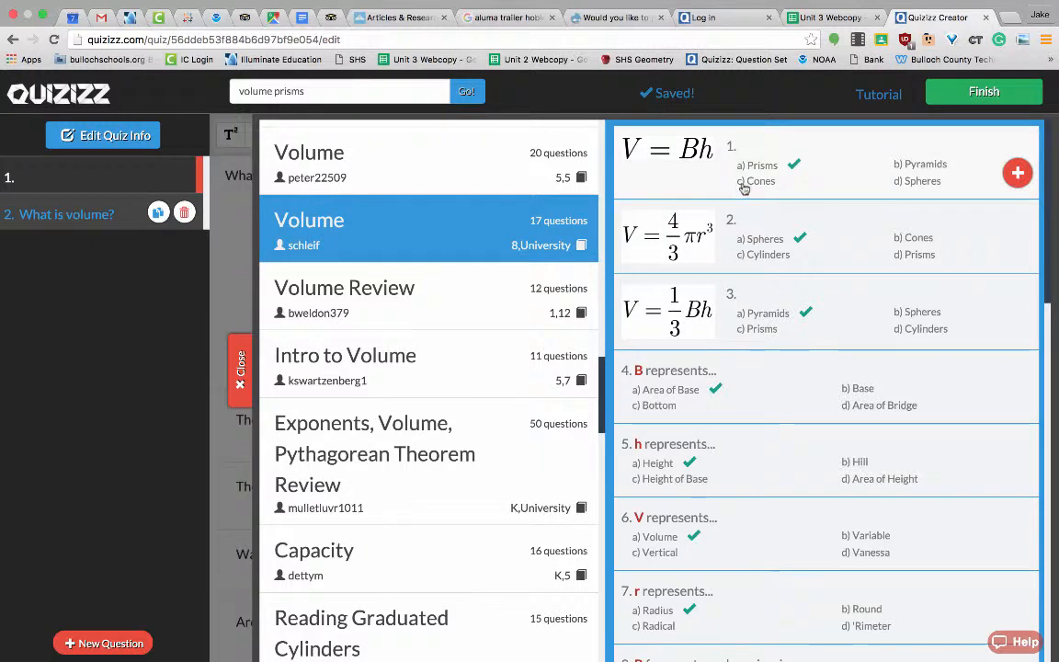
pyautogui.click(1017, 173)
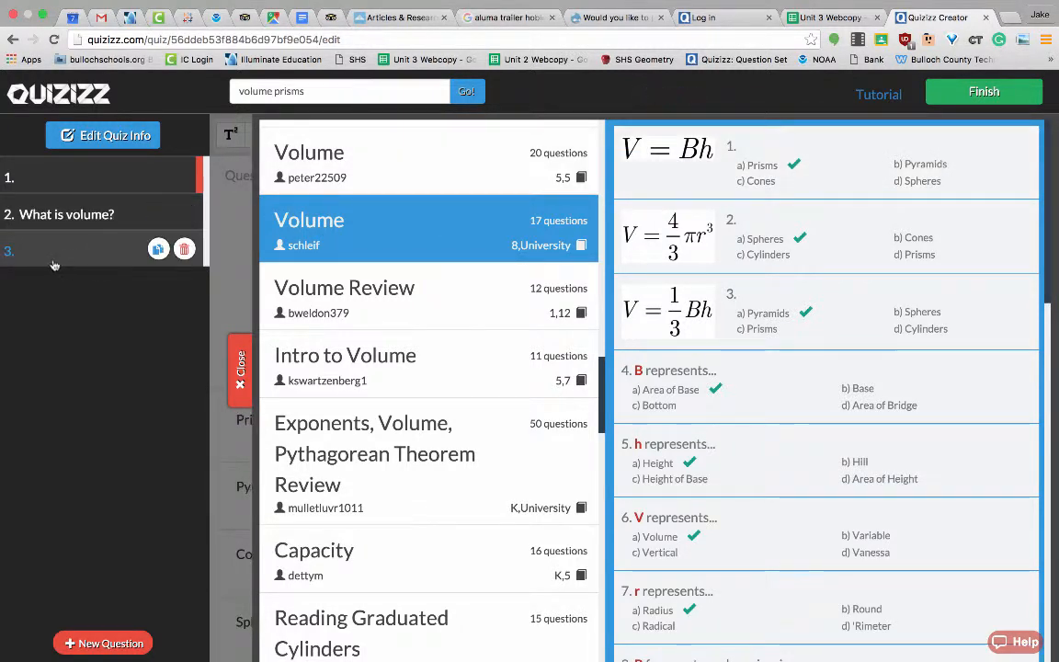
pyautogui.moveTo(828, 154)
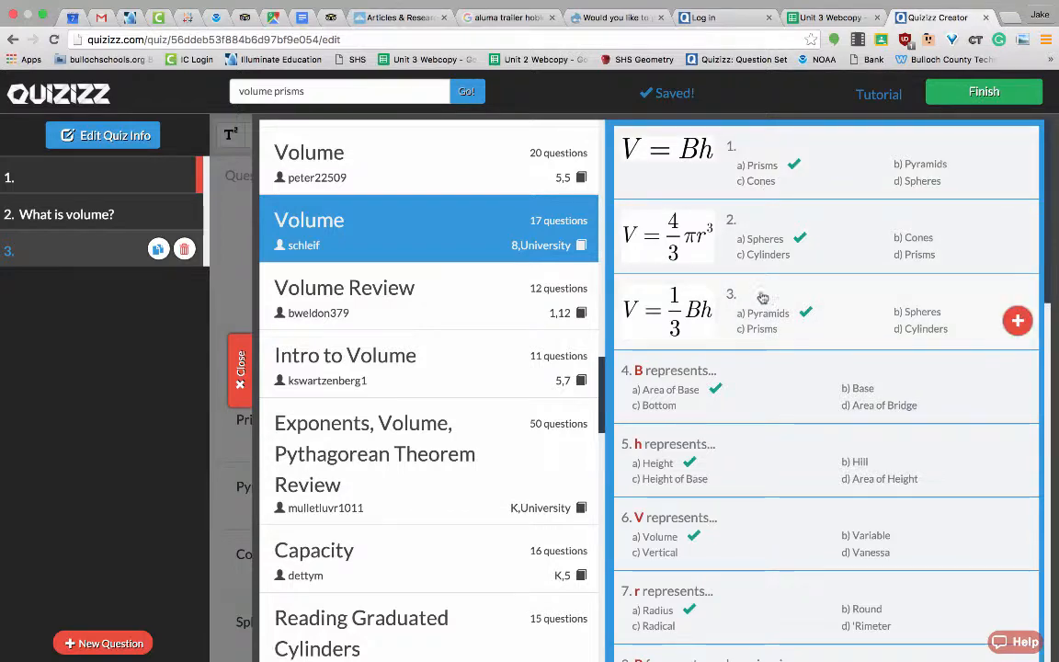
# - Add the "B represents..." question from the open 17-question Volume quiz to the new quiz
pyautogui.moveTo(985, 396)
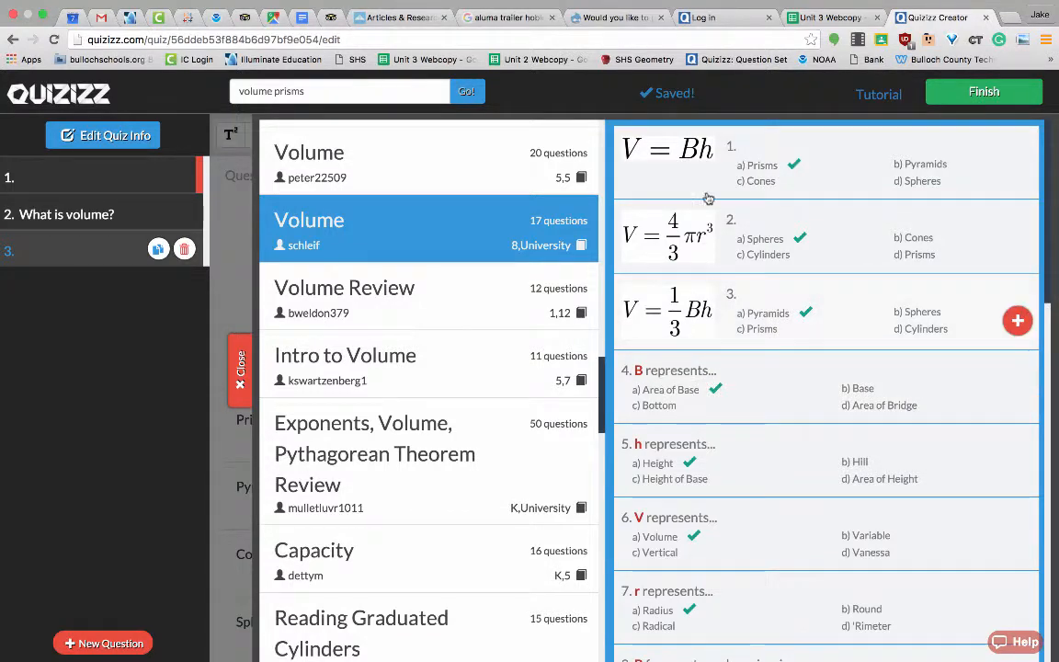
pyautogui.moveTo(907, 364); pyautogui.dragTo(94, 268)
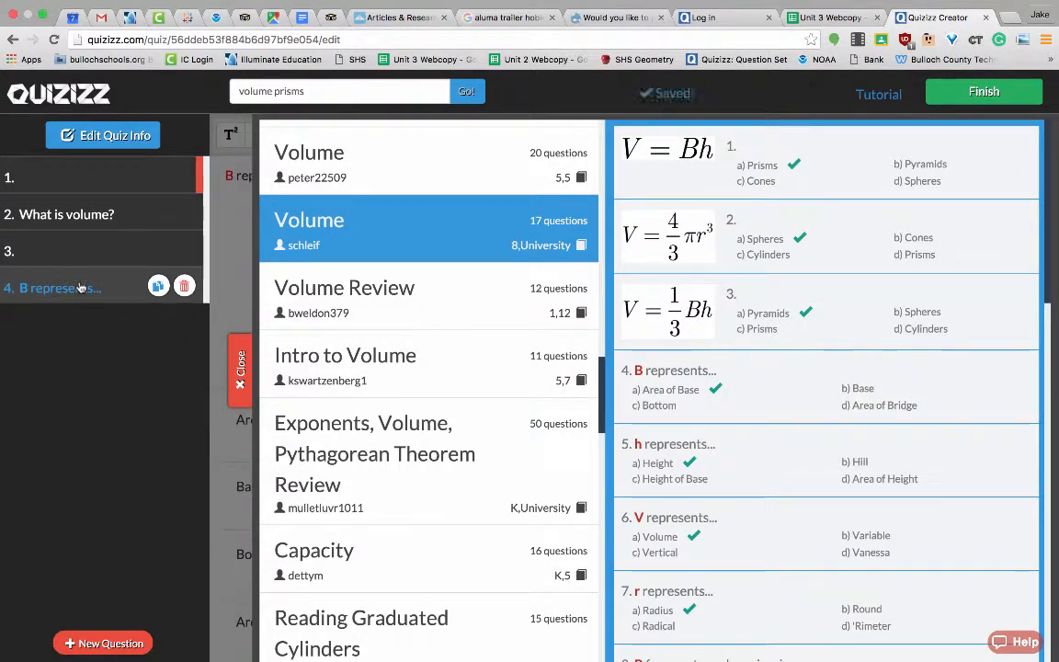
# - Open the 10-question Volume quiz near the start of the search results and add its questions 2, 3, 6 and 10
pyautogui.scroll(1, 356, 320)
pyautogui.scroll(15, 357, 319)
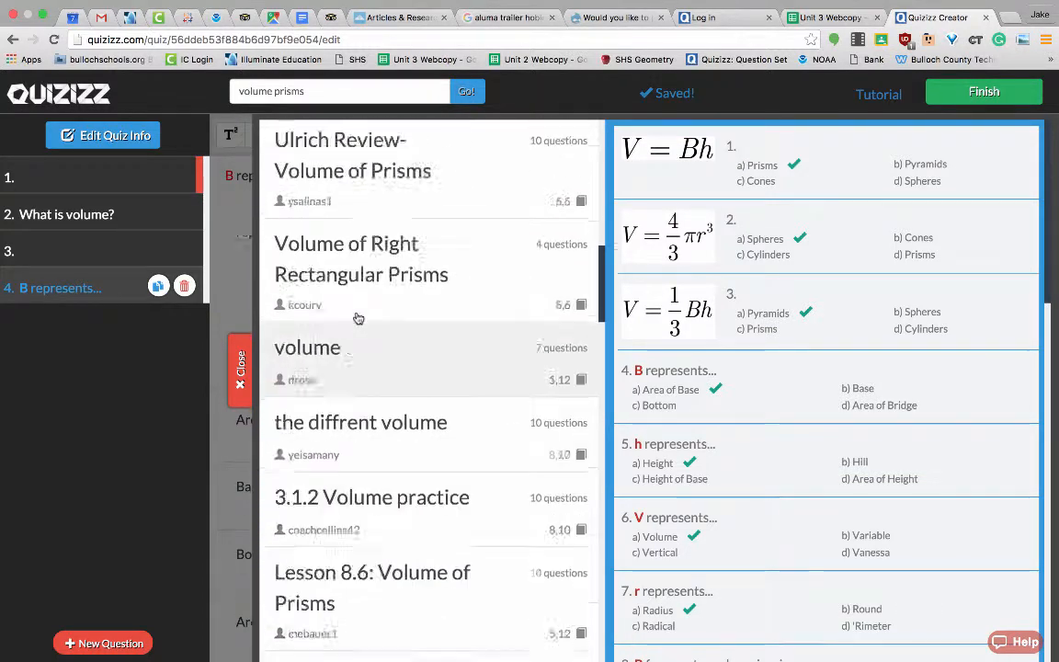
pyautogui.scroll(5, 359, 276)
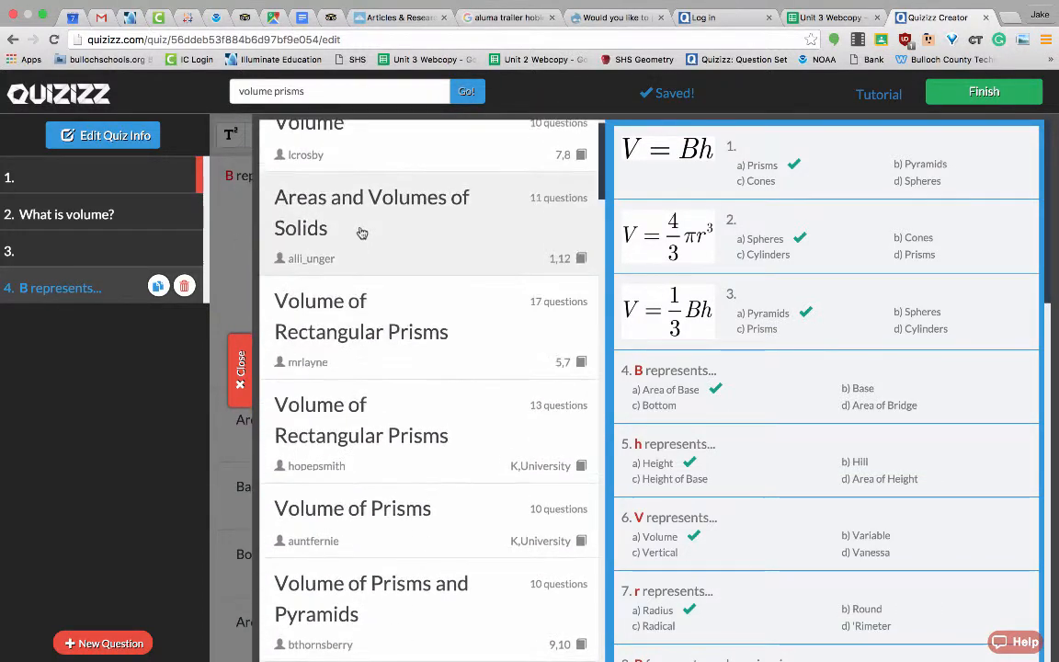
pyautogui.click(361, 175)
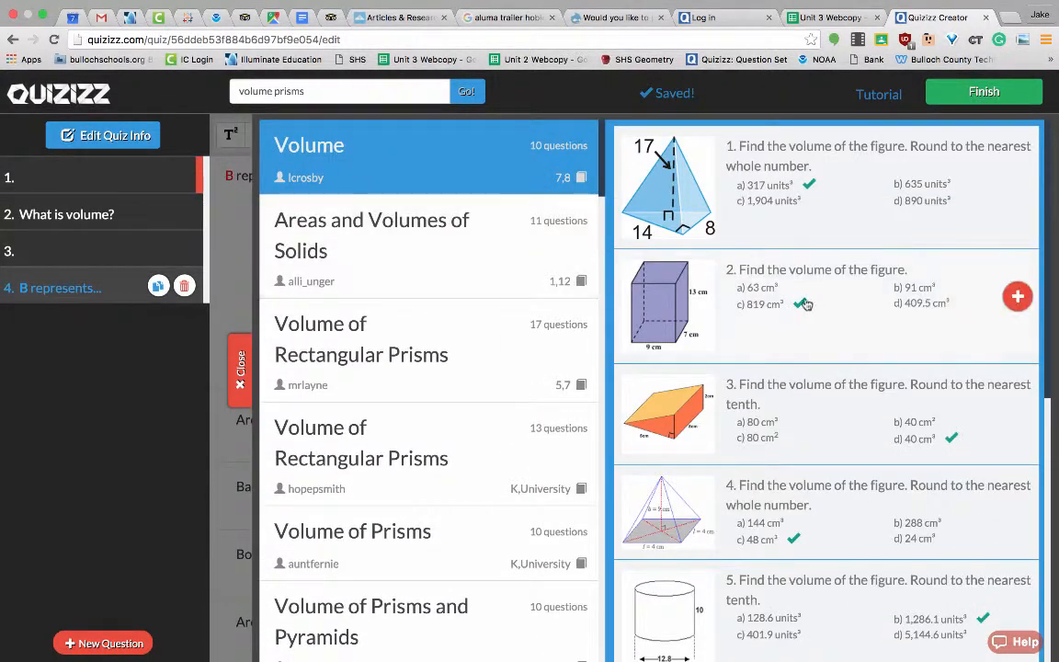
pyautogui.click(1017, 296)
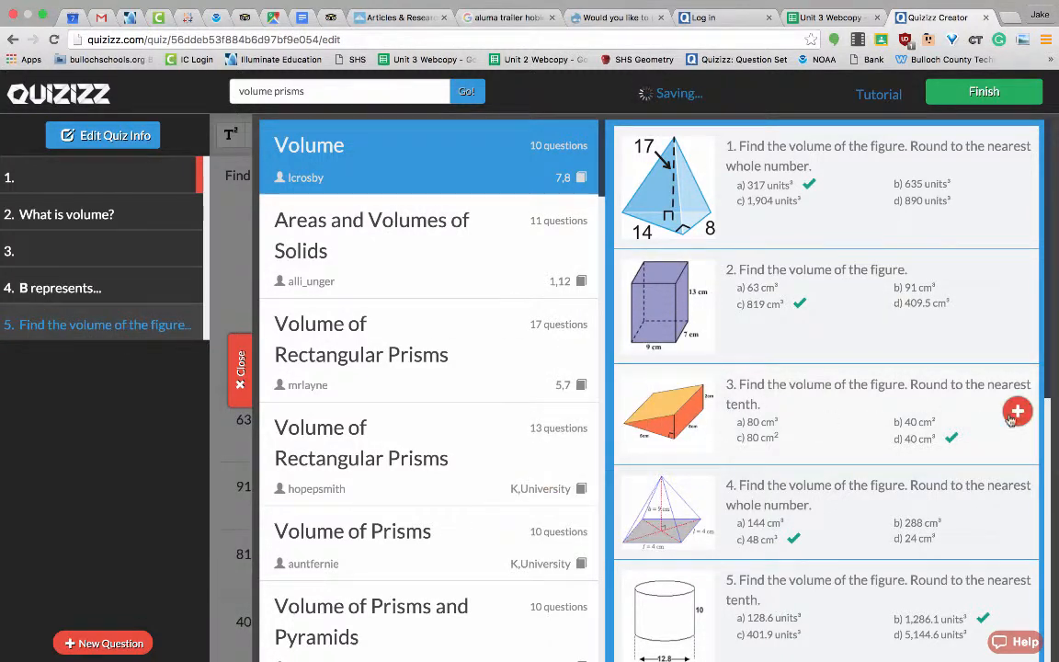
pyautogui.scroll(-5, 913, 411)
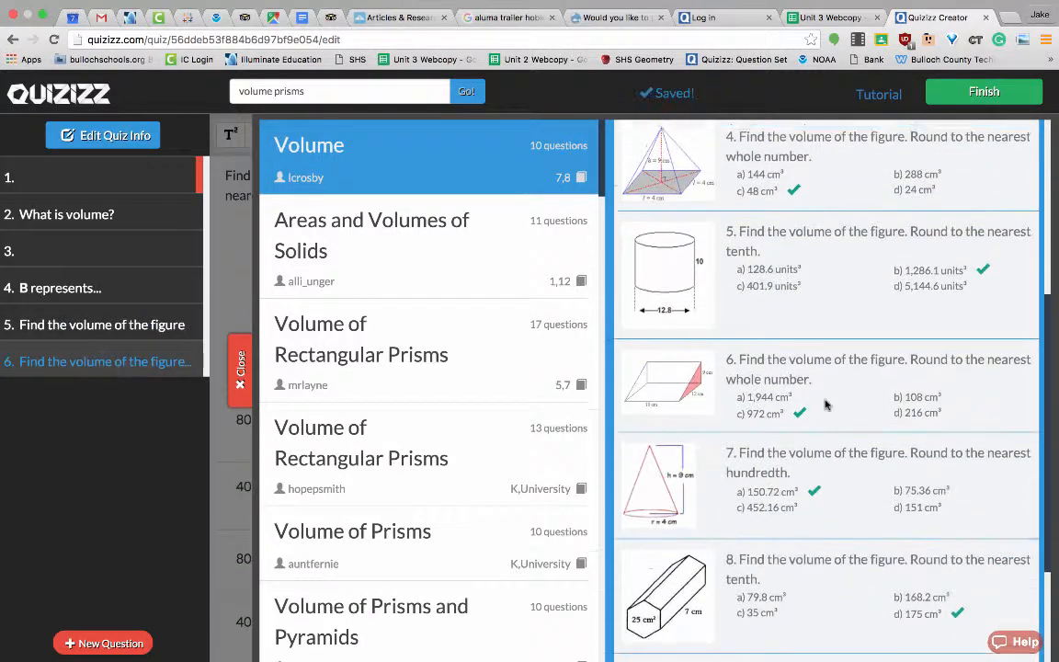
pyautogui.click(1016, 343)
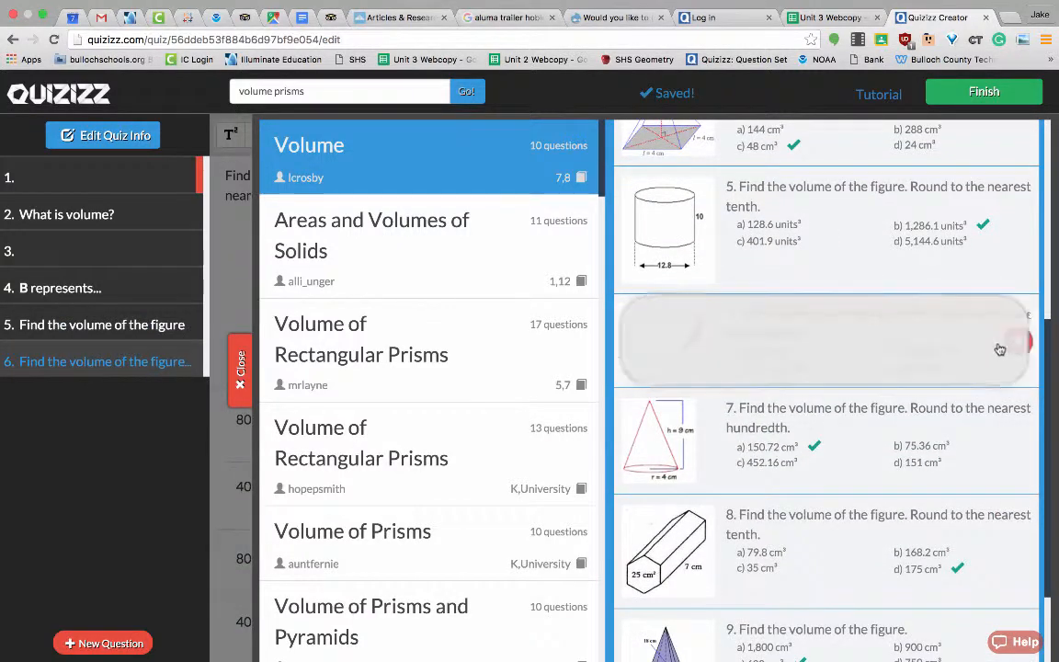
pyautogui.scroll(-3, 1012, 266)
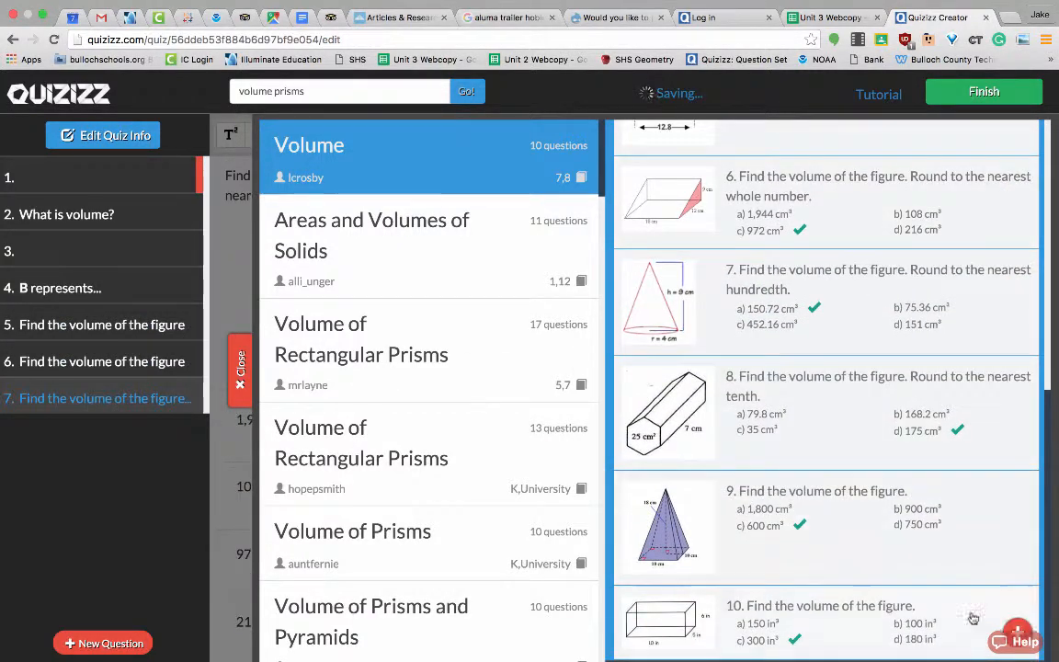
pyautogui.click(1016, 631)
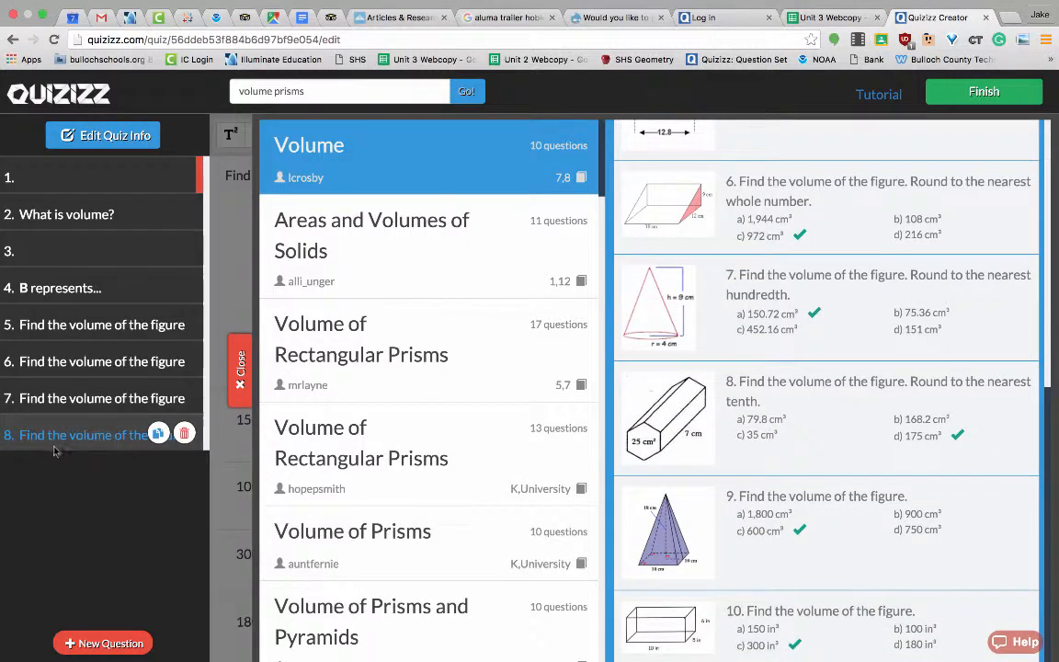
# - Open the 17-question Volume of Rectangular Prisms quiz and add its question 10 about the fish-tank's volume
pyautogui.click(434, 333)
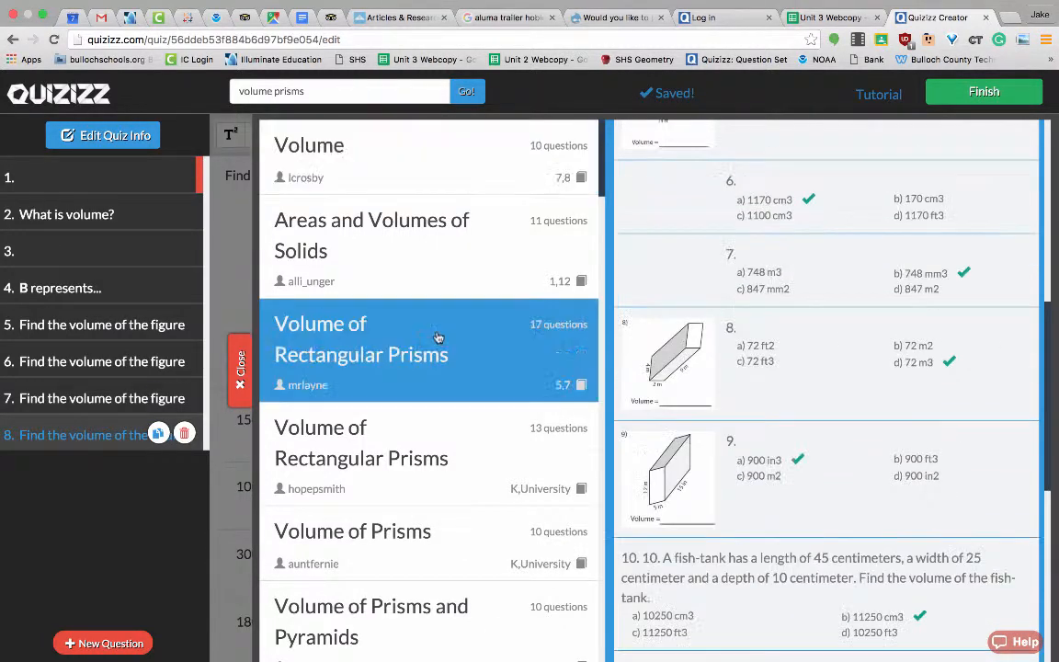
pyautogui.scroll(-5, 713, 389)
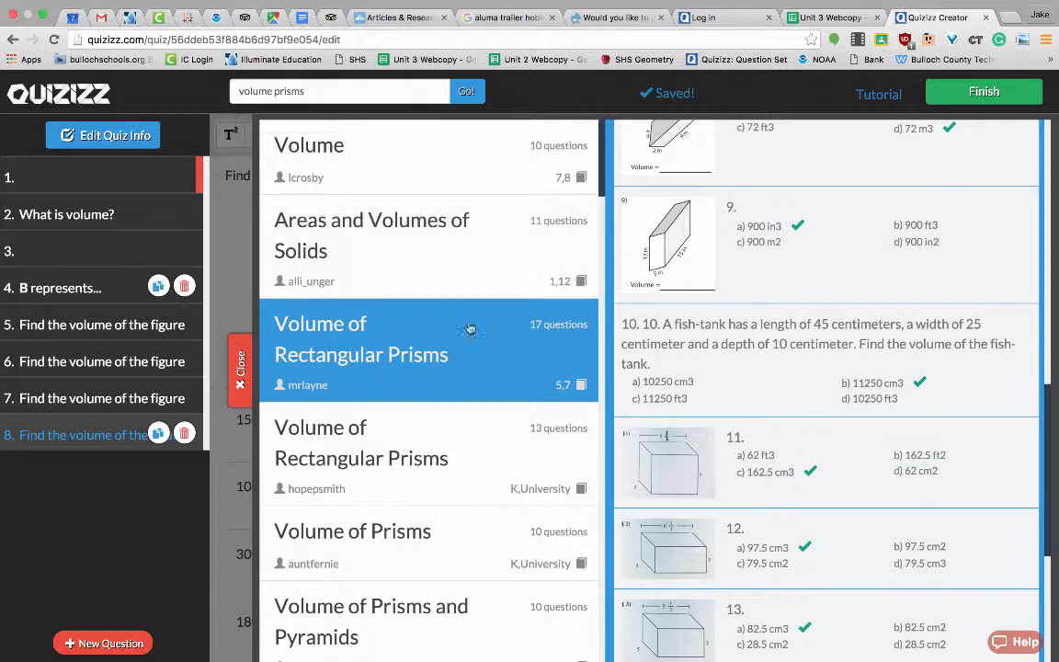
pyautogui.click(1019, 351)
pyautogui.scroll(-4, 896, 423)
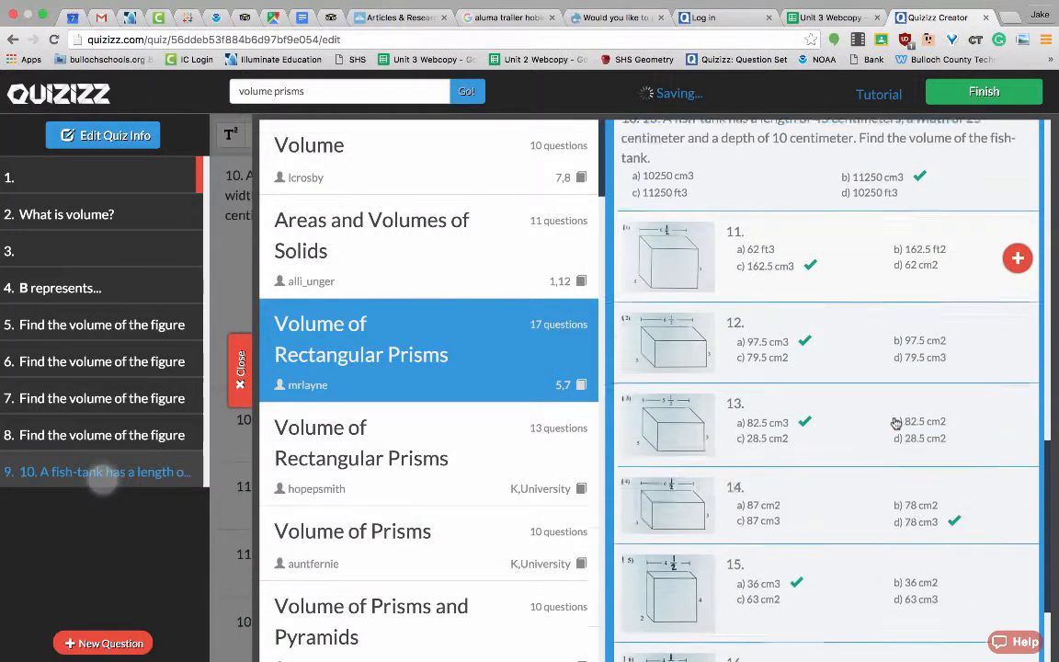
# - Open the 13-question Volume of Rectangular Prisms quiz and add its question 12, "what is the volume?", with the cube grid
pyautogui.click(407, 456)
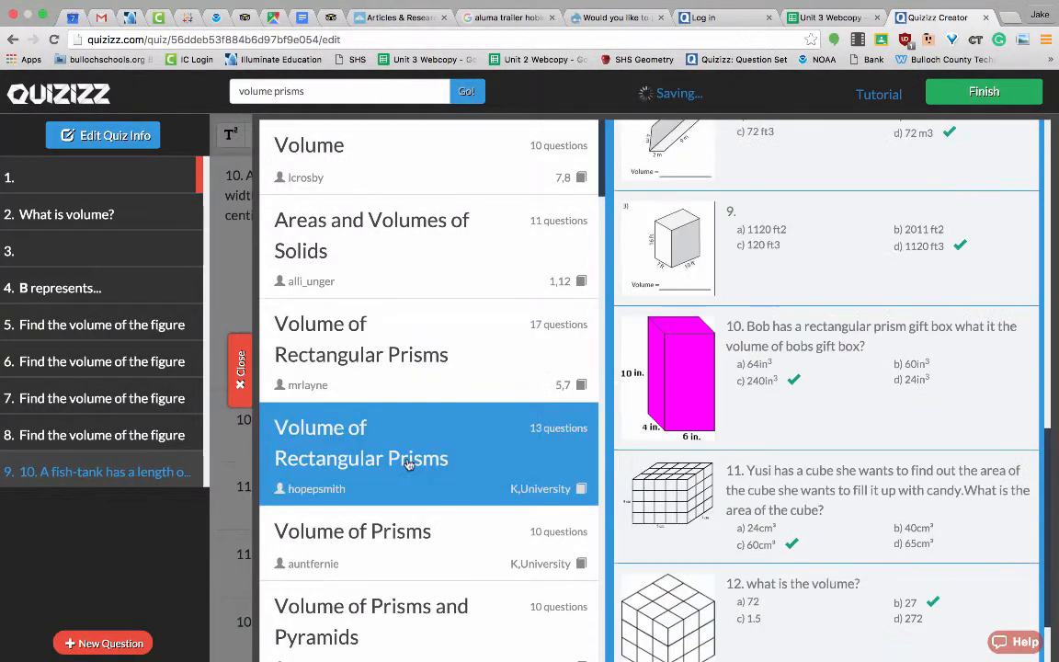
pyautogui.scroll(-3, 855, 488)
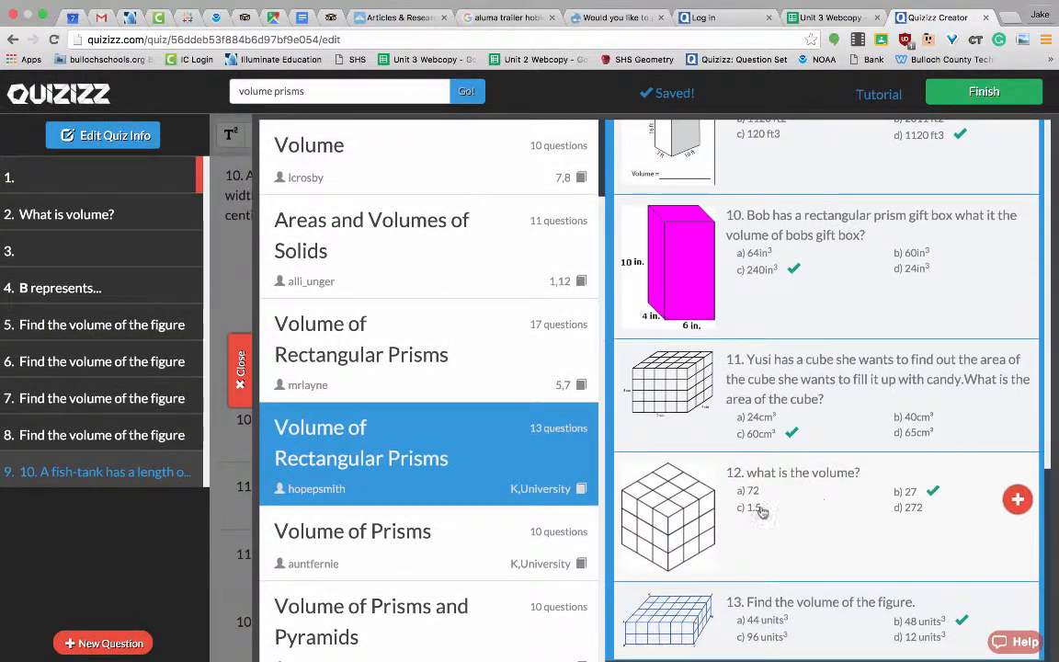
pyautogui.scroll(1, 683, 517)
pyautogui.moveTo(687, 516); pyautogui.dragTo(724, 524)
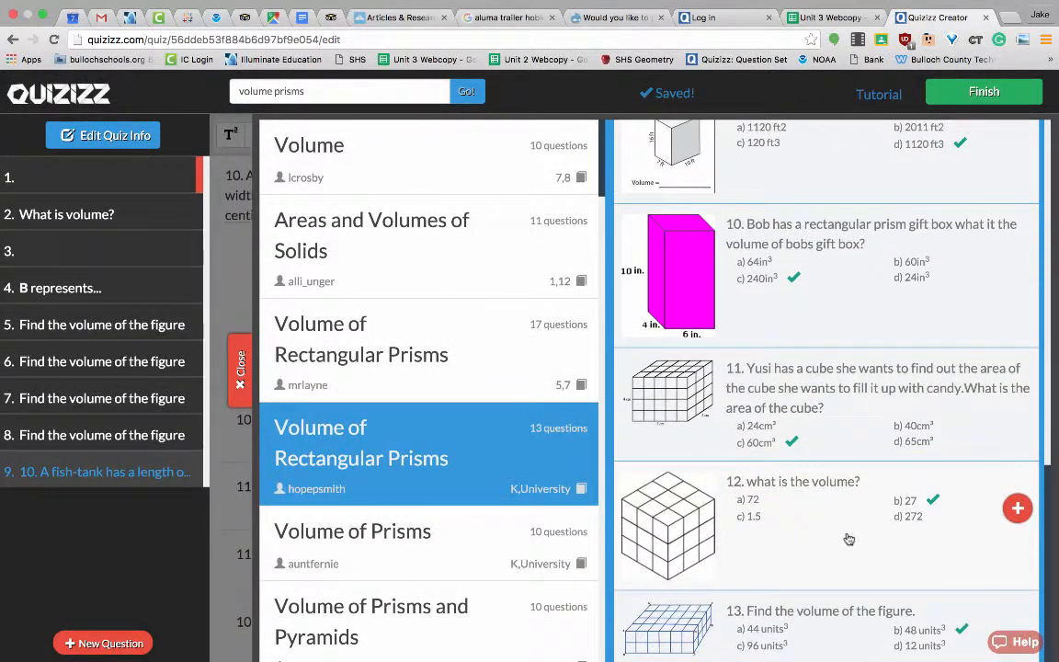
pyautogui.click(1018, 511)
# - Open the 10-question Volume of Prisms quiz and add its question 8 about the base area of a 125 cubic unit prism
pyautogui.click(458, 560)
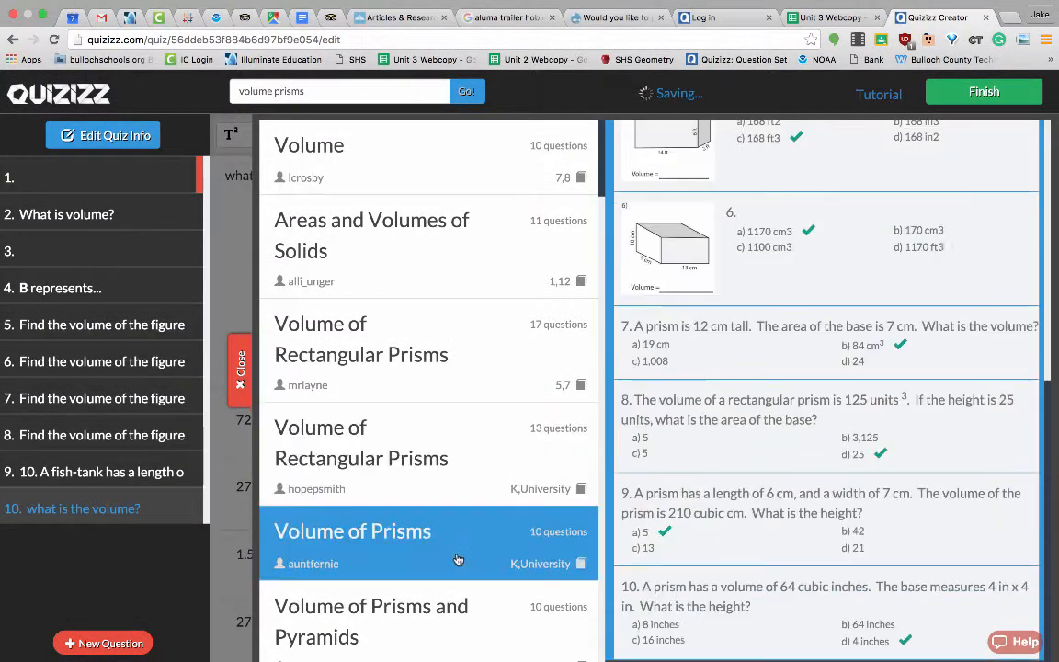
pyautogui.moveTo(749, 500)
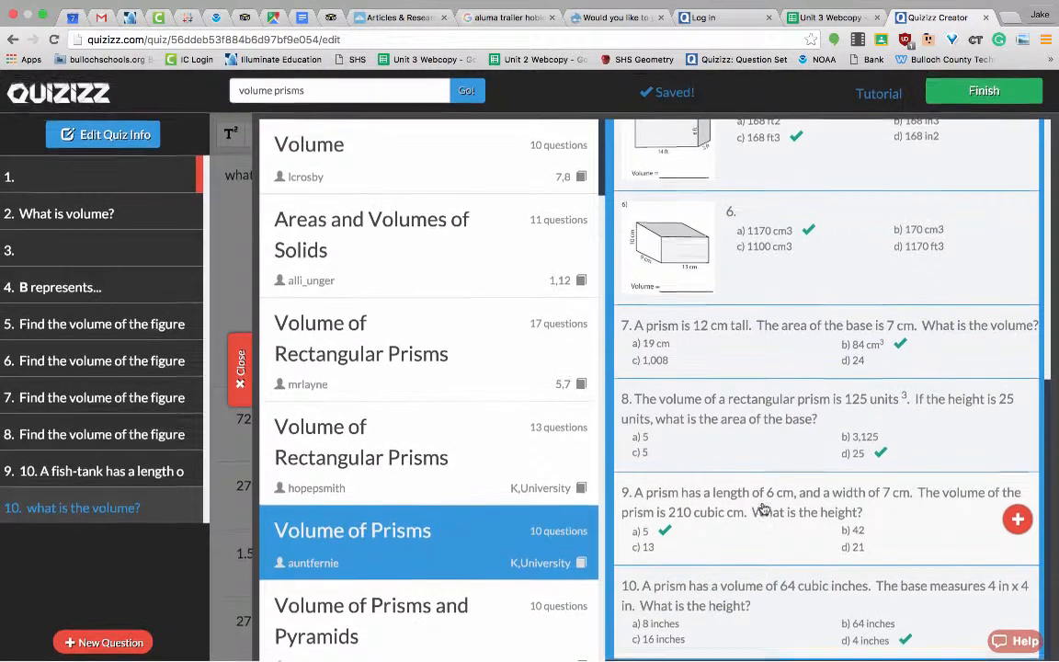
pyautogui.scroll(1, 763, 536)
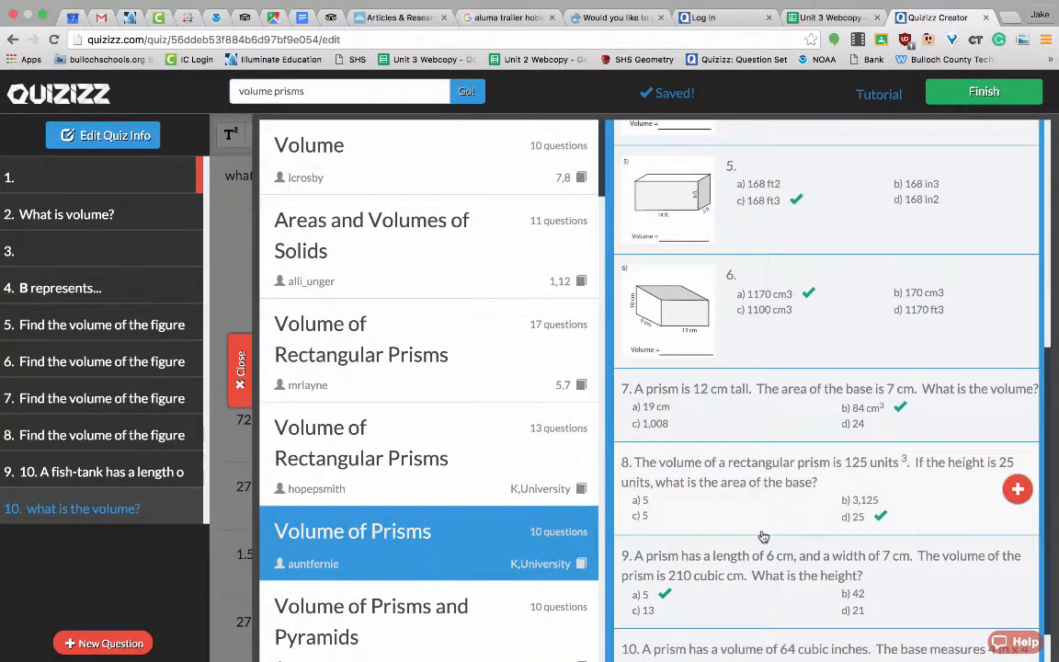
pyautogui.scroll(1, 763, 536)
pyautogui.scroll(-2, 764, 536)
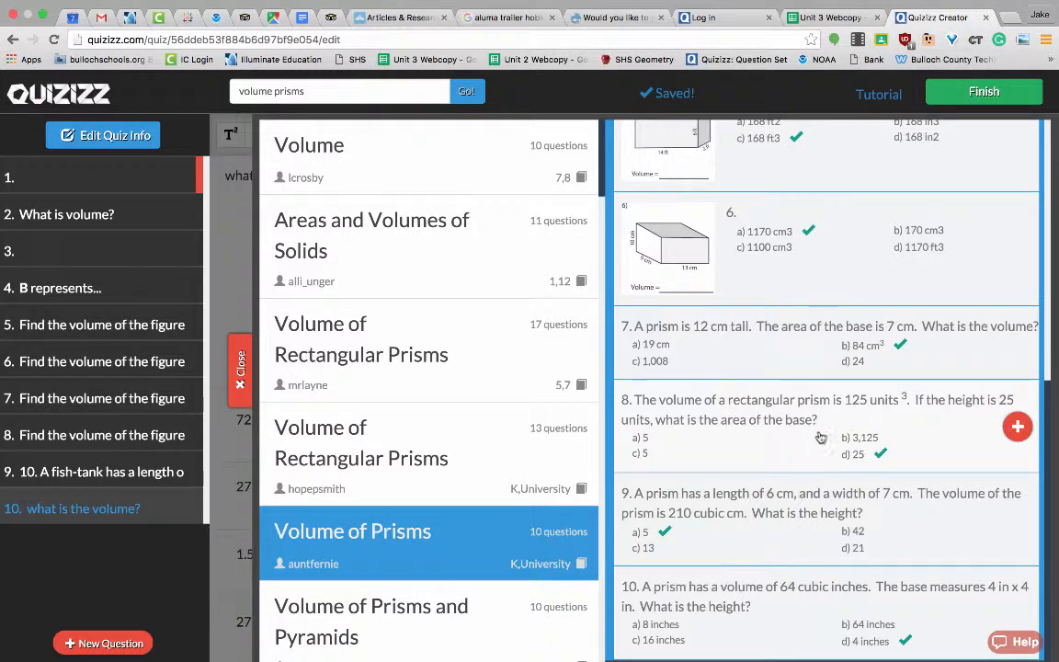
pyautogui.click(1018, 428)
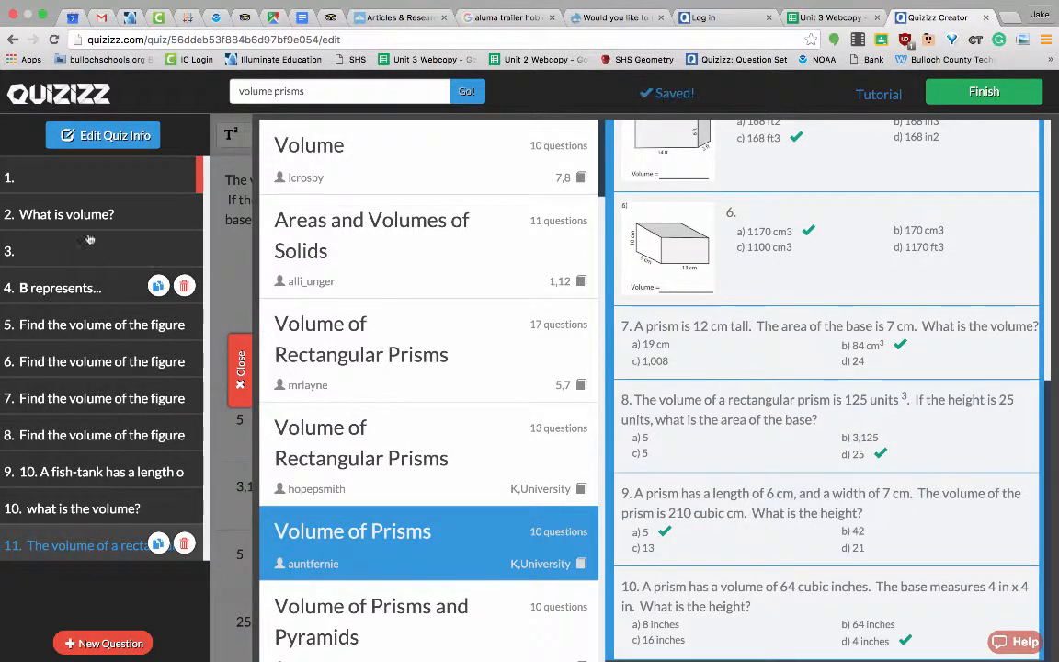
# - Close the question search and delete the blank, incomplete question 1 from the new quiz
pyautogui.moveTo(71, 162)
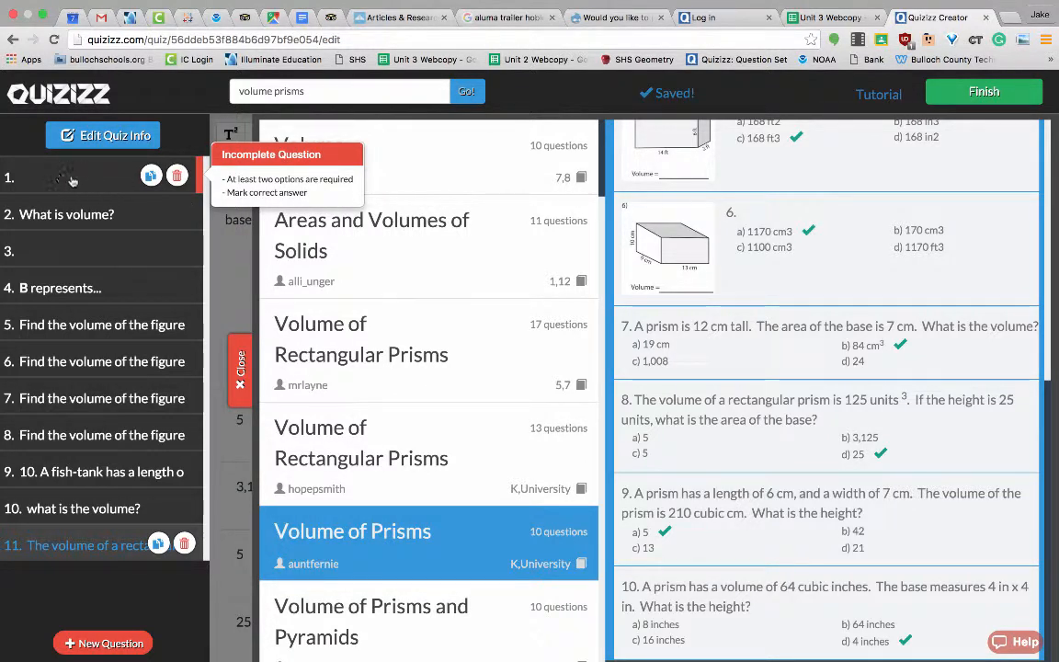
pyautogui.click(239, 377)
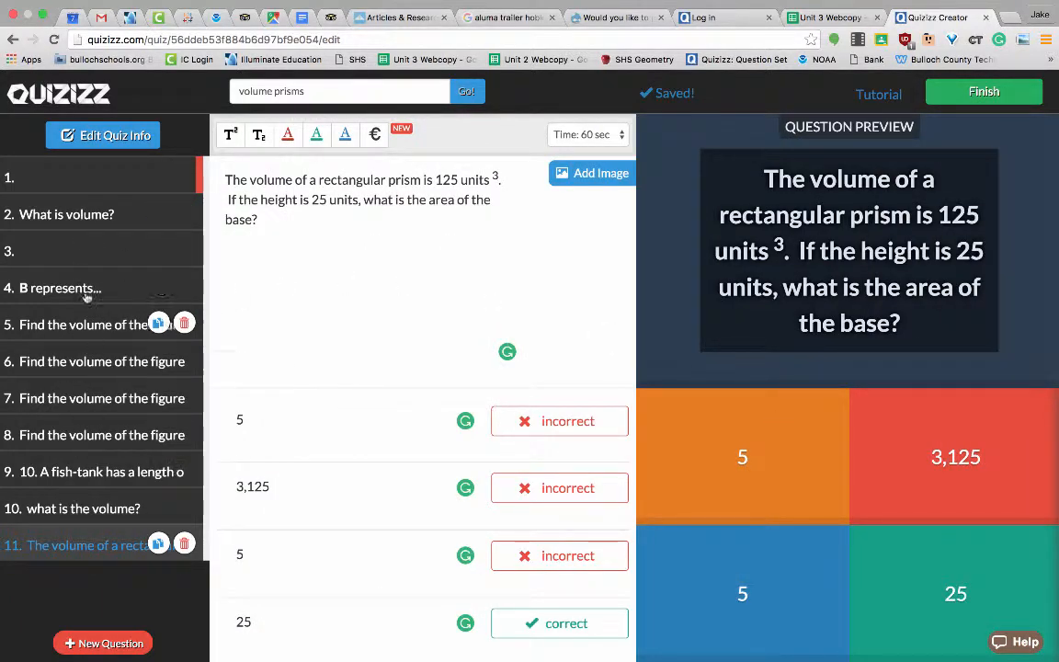
pyautogui.click(77, 178)
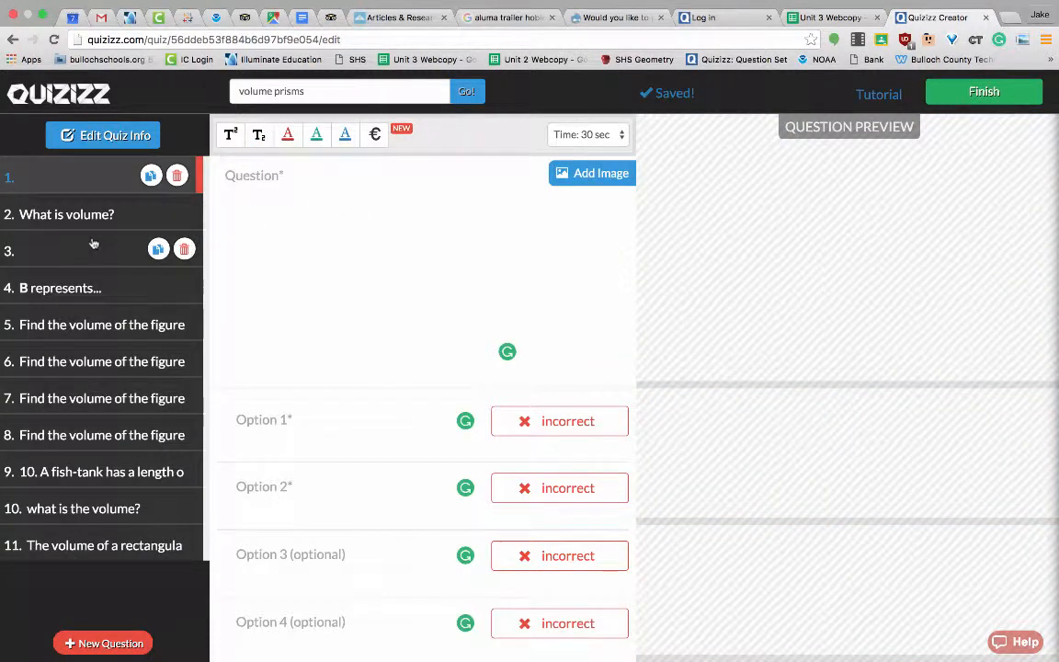
pyautogui.click(101, 213)
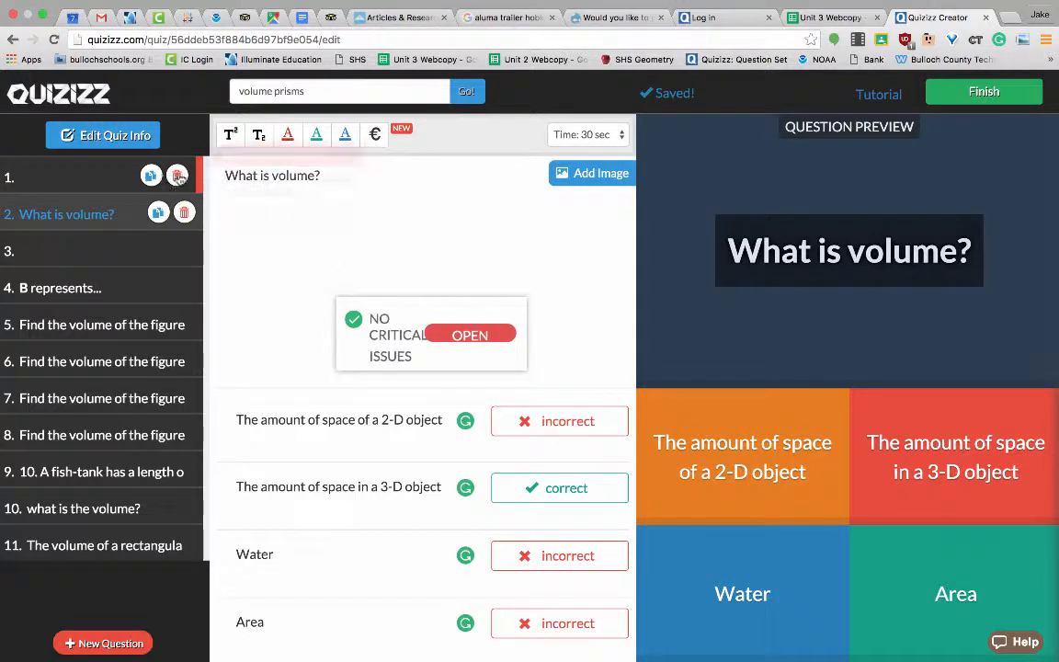
pyautogui.click(126, 177)
pyautogui.click(176, 174)
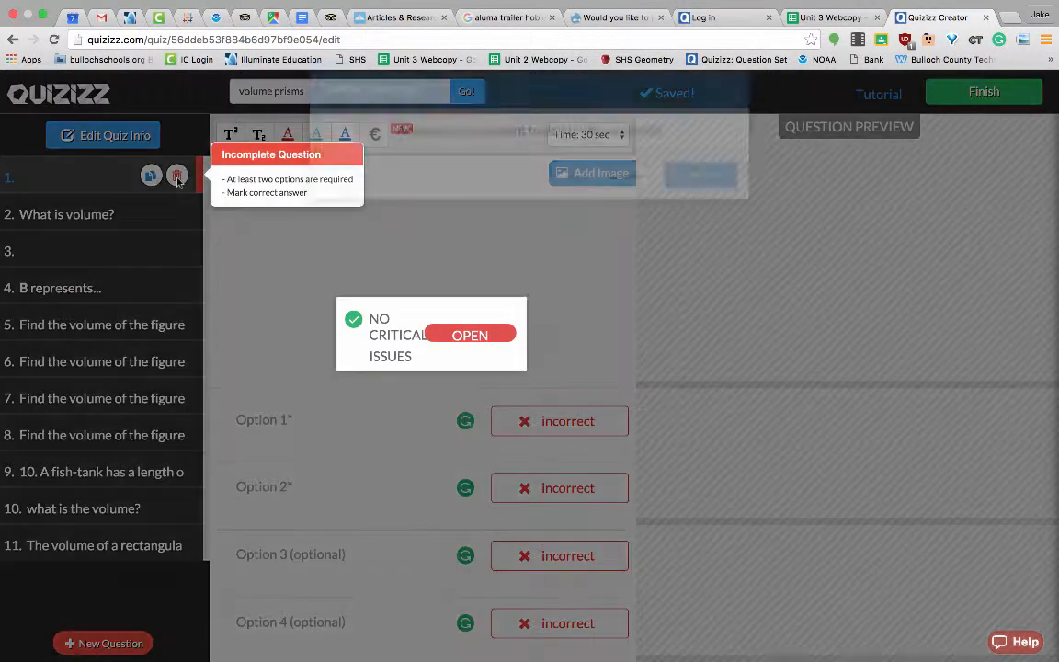
pyautogui.click(701, 201)
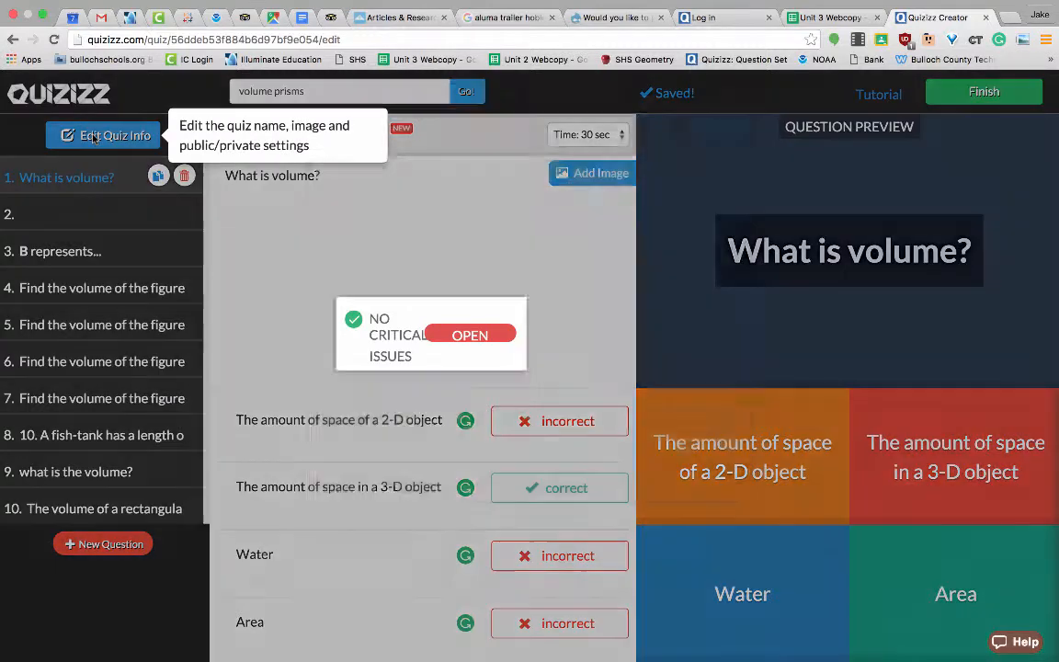
# - Check the quiz name and visibility in the quiz info and close it
pyautogui.click(93, 139)
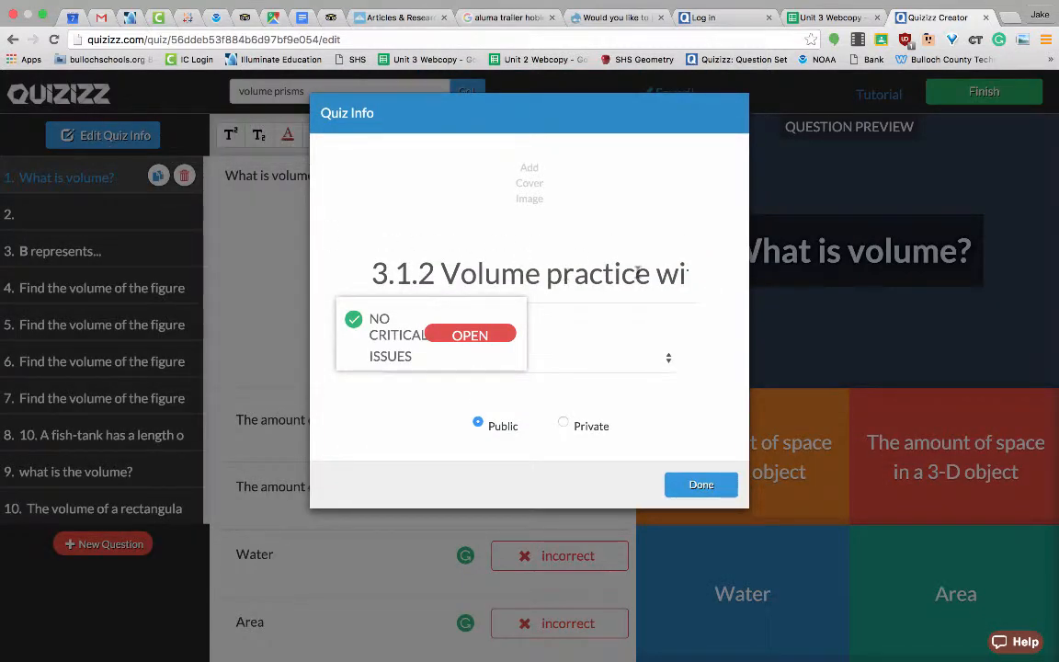
pyautogui.click(701, 485)
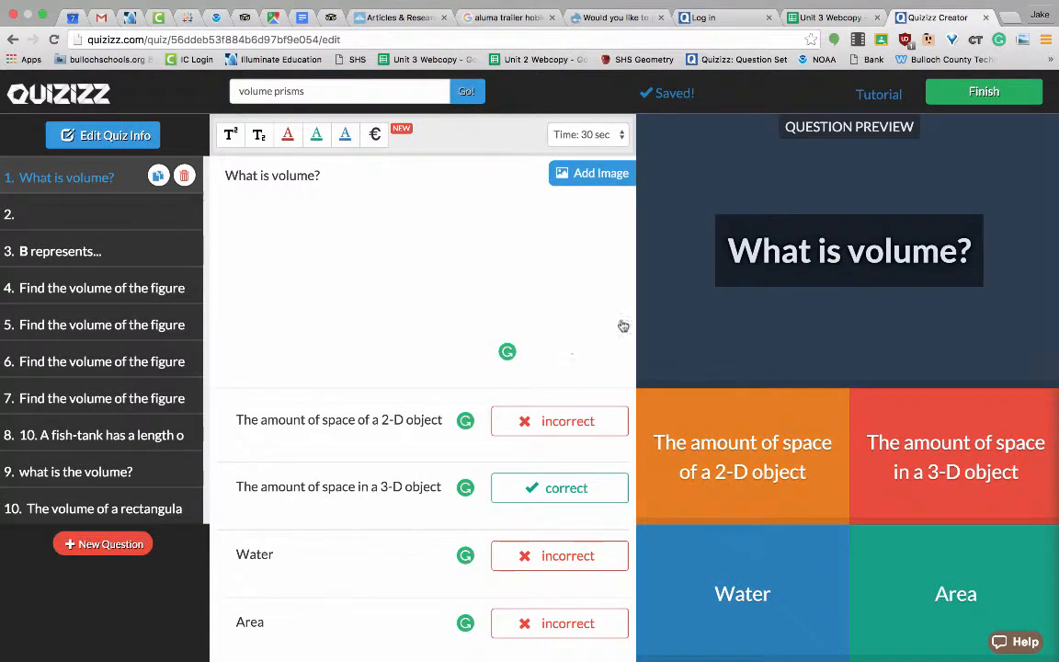
# - Start finishing the quiz, setting its grade range to 8 - 10 and its subject to Mathematics
pyautogui.click(976, 94)
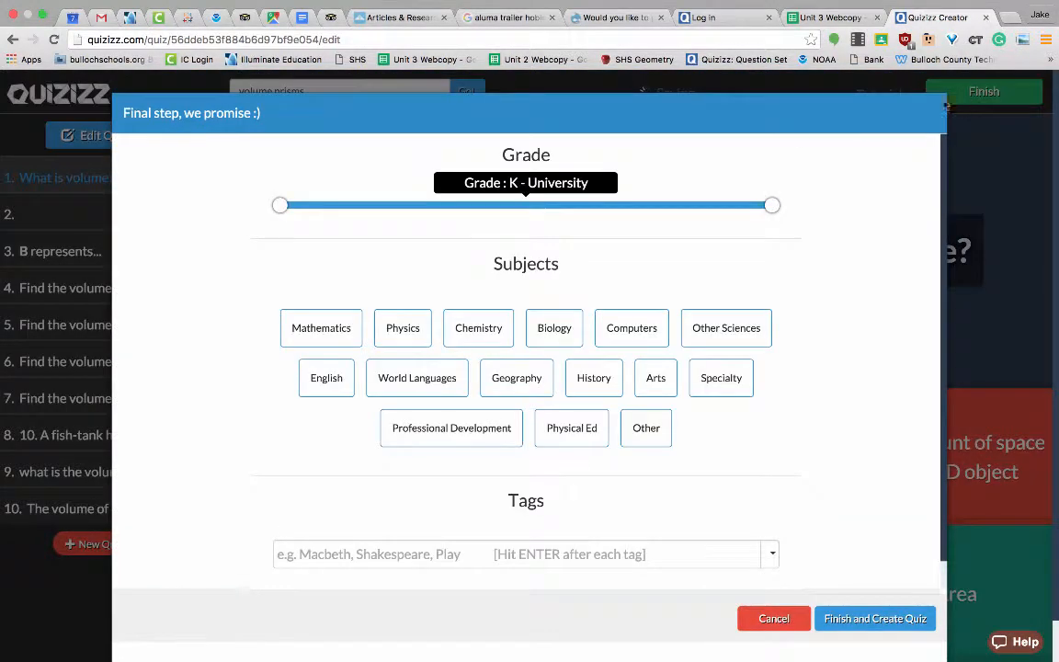
pyautogui.moveTo(278, 208); pyautogui.dragTo(586, 206)
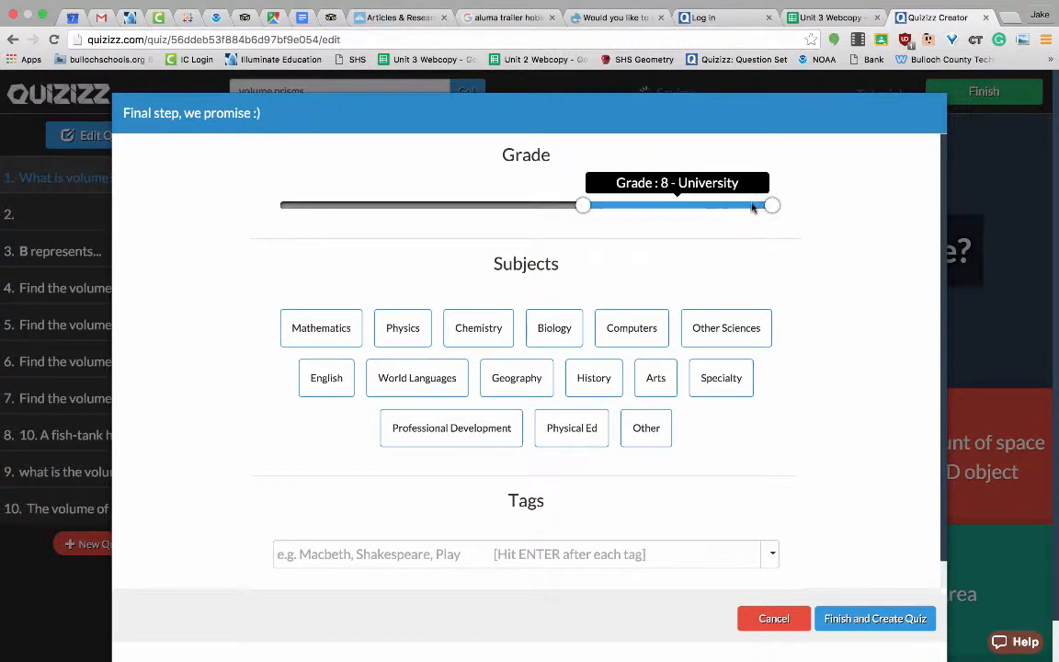
pyautogui.moveTo(773, 206); pyautogui.dragTo(664, 208)
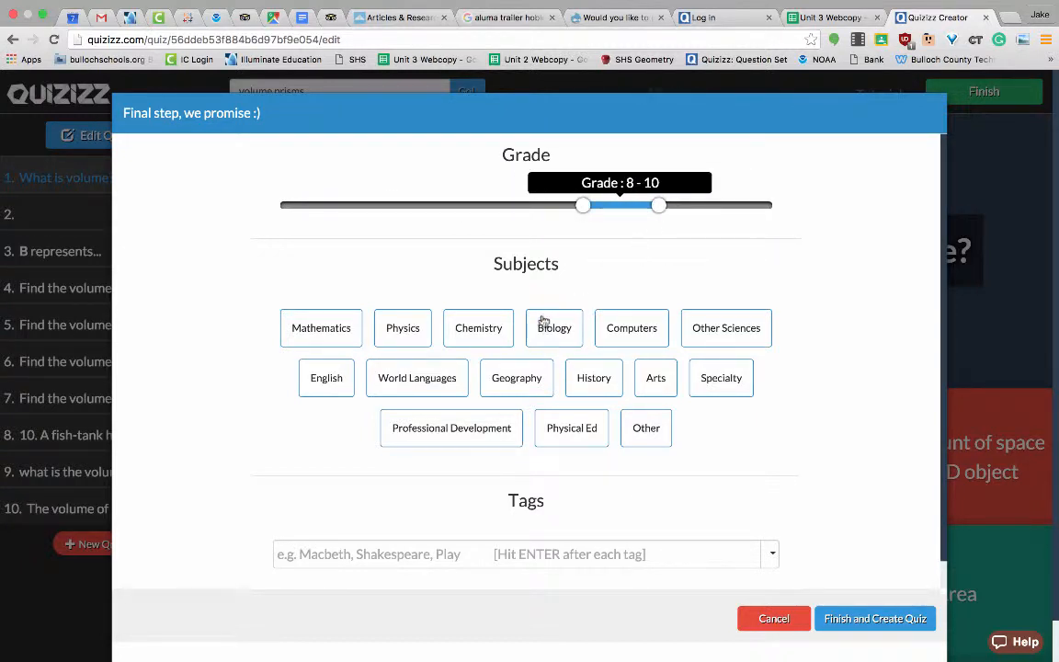
pyautogui.click(339, 328)
# - Finish creating the quiz with Geometry as its topic and the tags "volume" and "prisms"
pyautogui.scroll(-5, 339, 327)
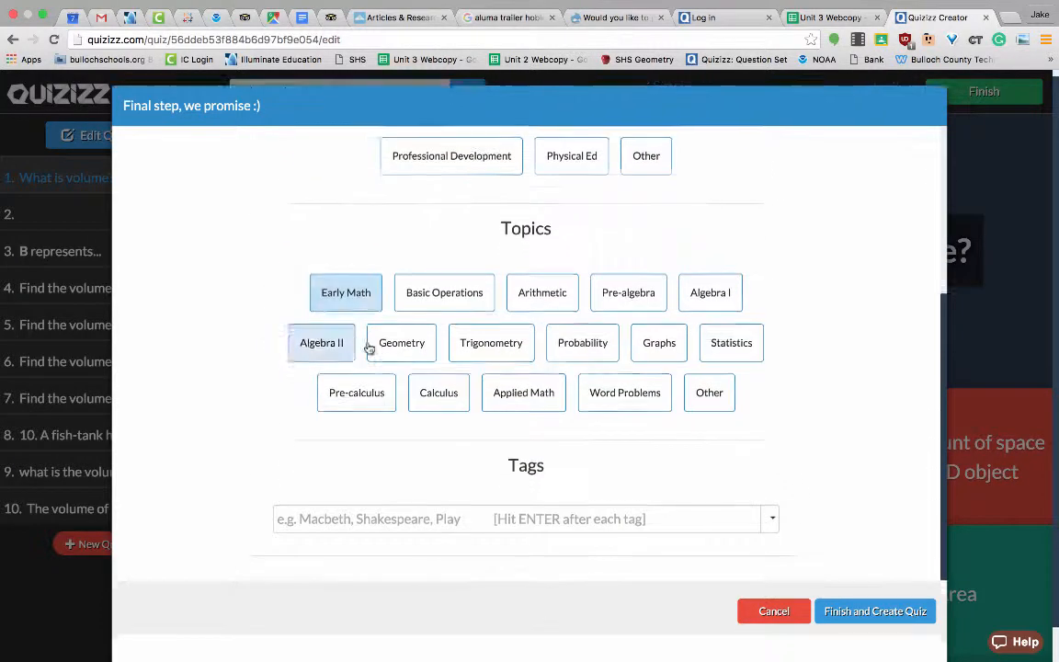
pyautogui.click(404, 309)
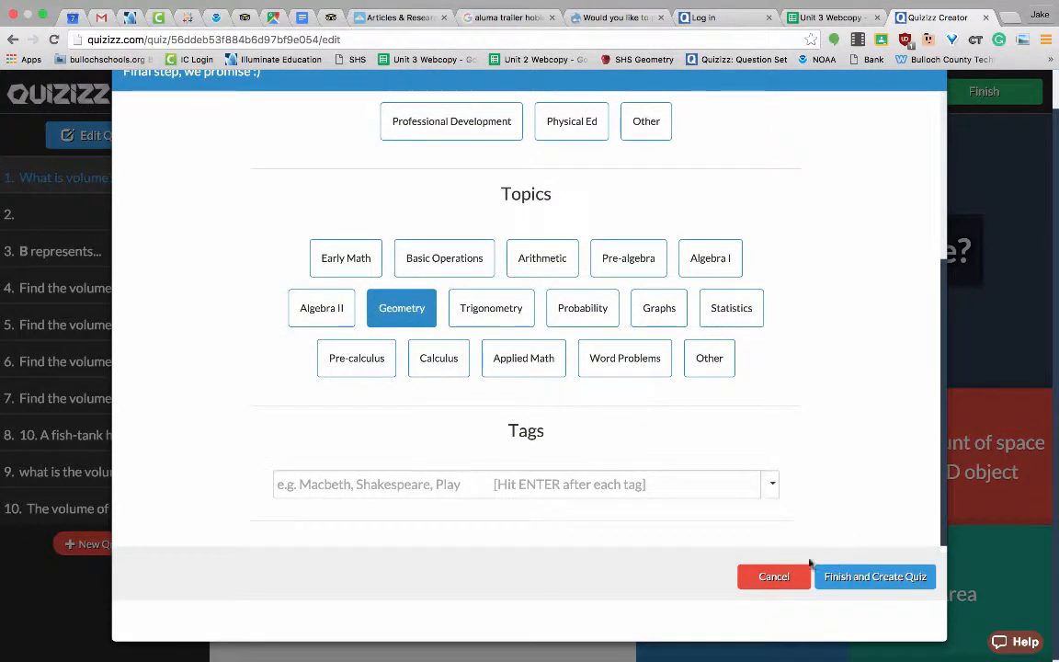
pyautogui.click(486, 485)
pyautogui.write('volume')
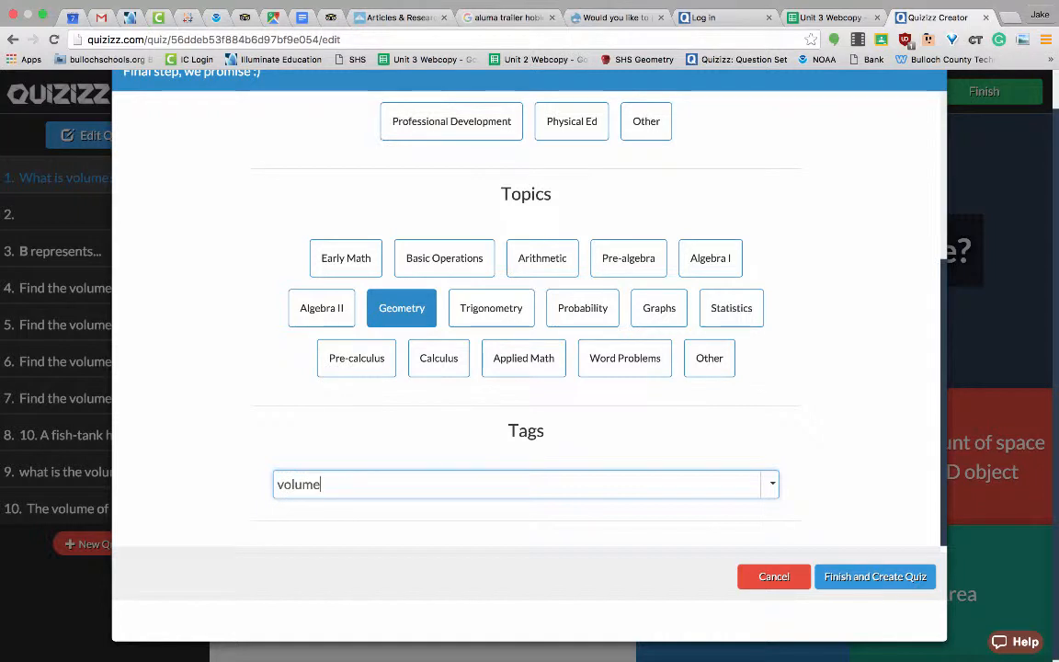
pyautogui.press('Return')
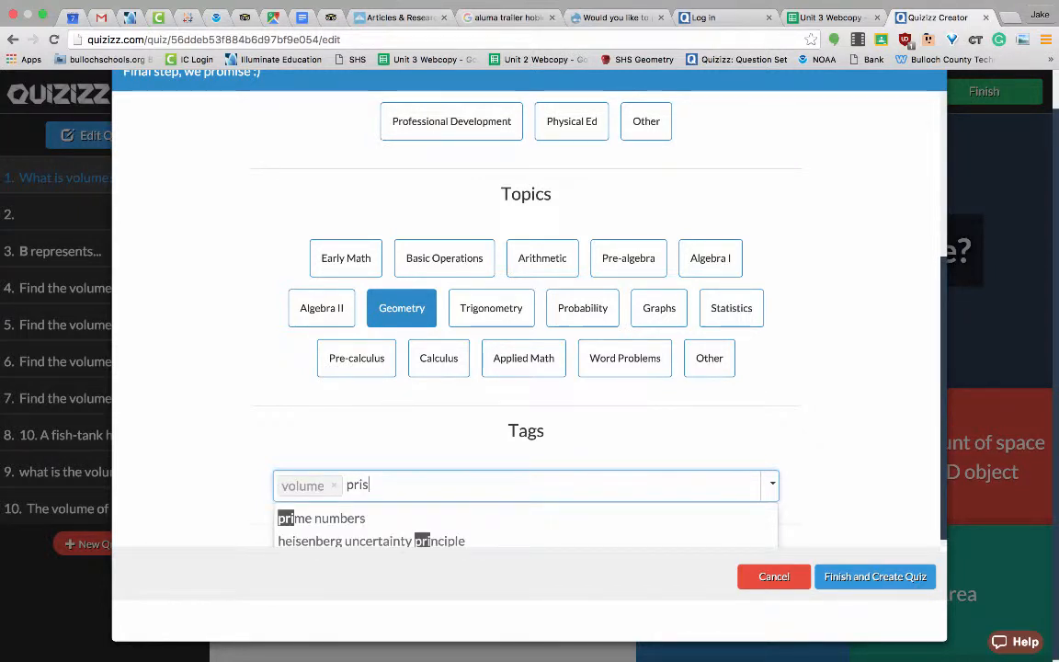
pyautogui.write('prisms')
pyautogui.press('Return')
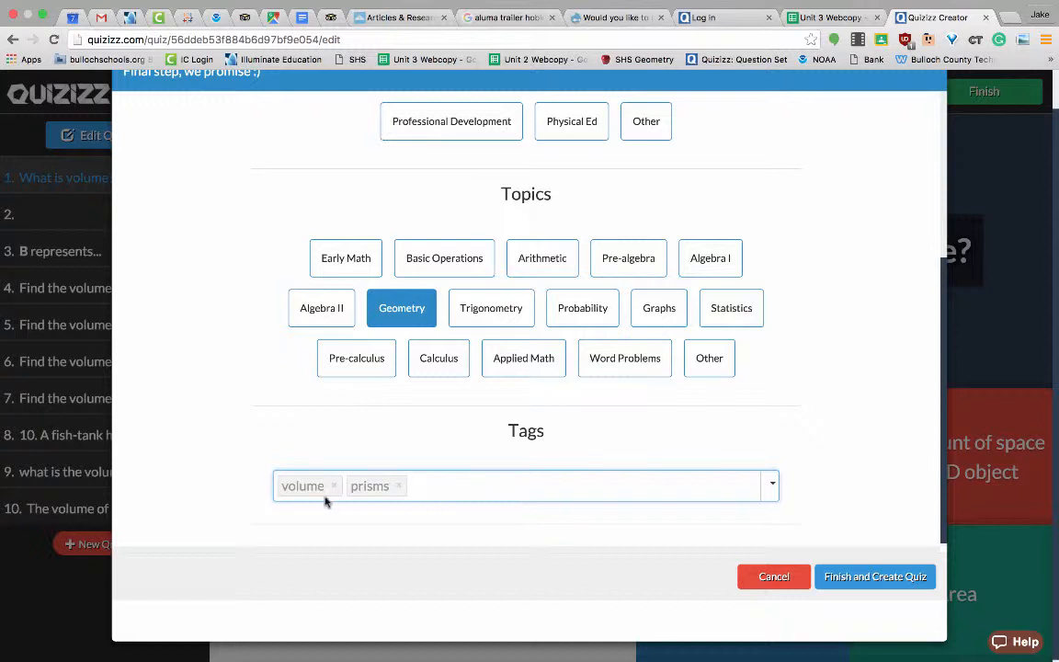
pyautogui.click(459, 310)
pyautogui.click(878, 578)
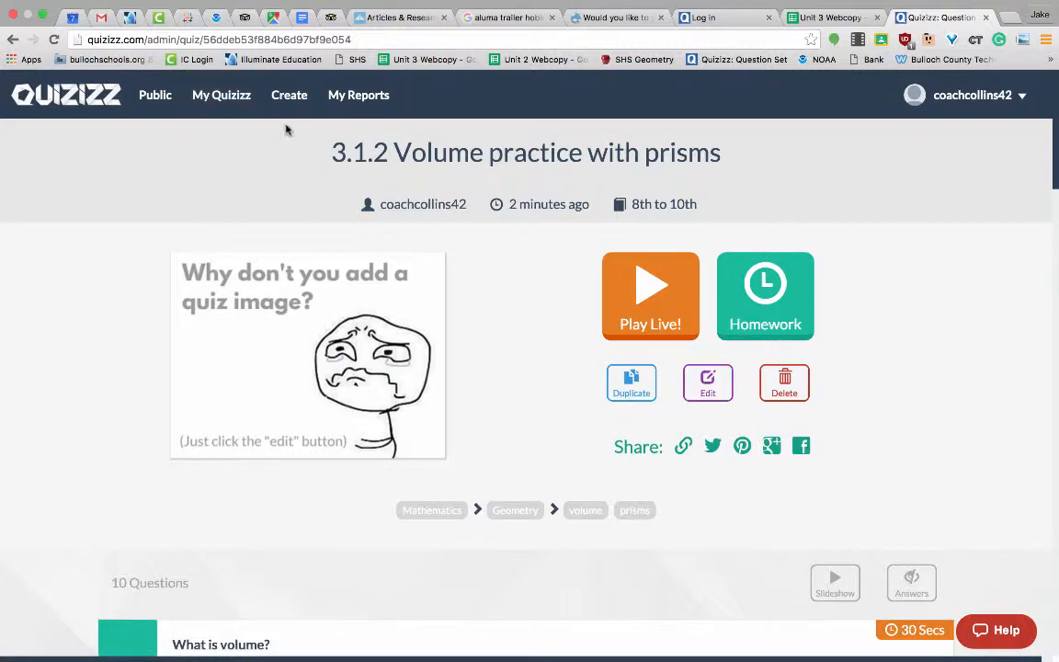
# - Find "3.1.2 Volume practice with prisms" among the account's own quizzes and open it
pyautogui.click(223, 100)
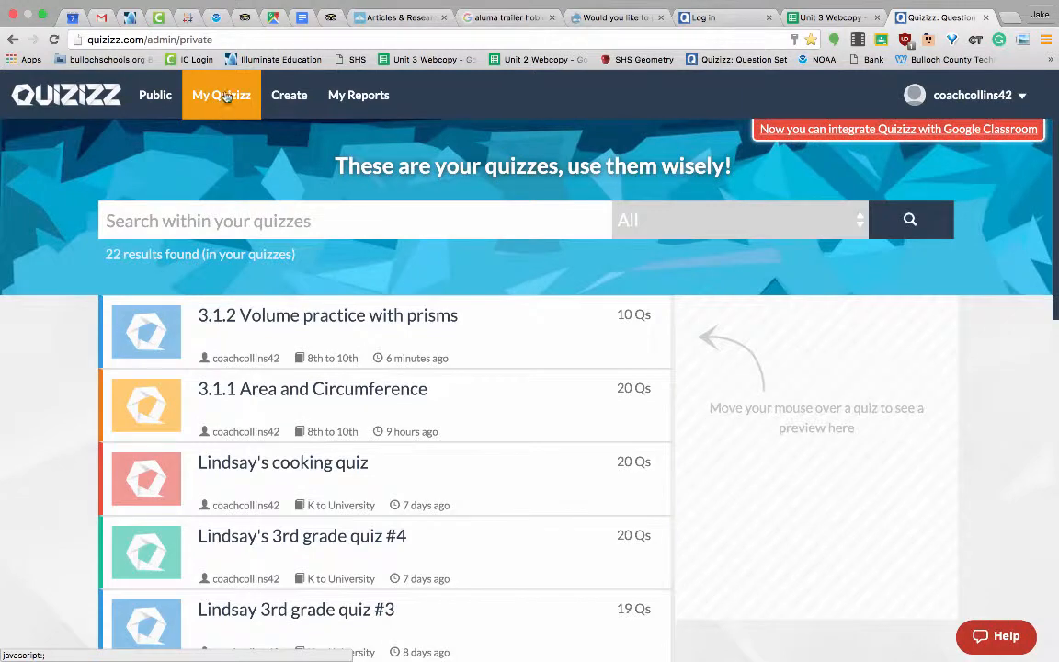
pyautogui.moveTo(229, 319)
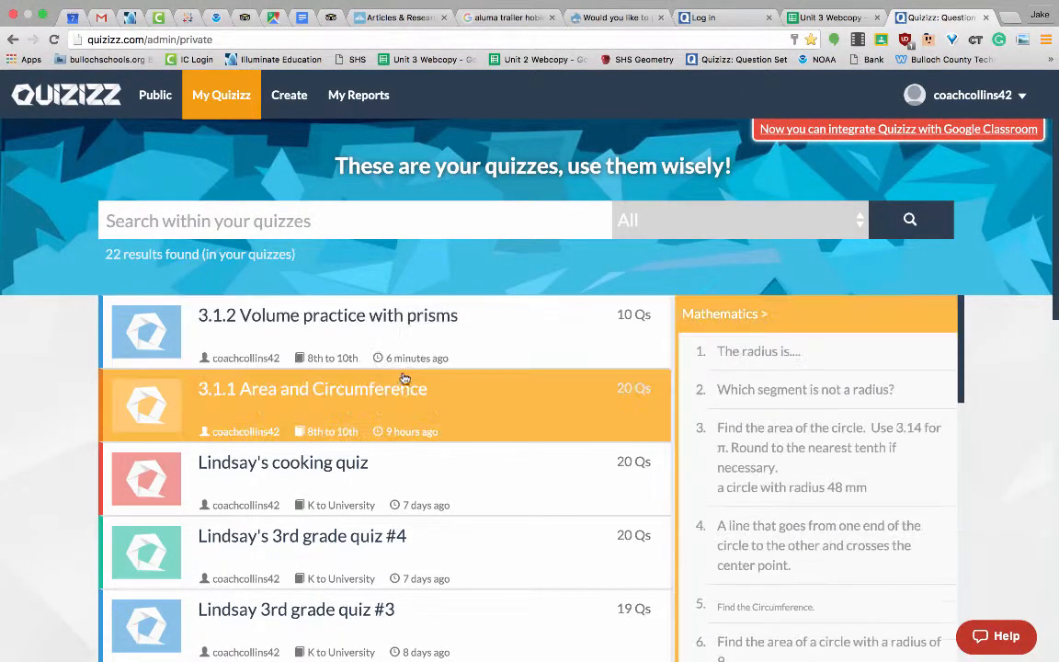
pyautogui.click(274, 317)
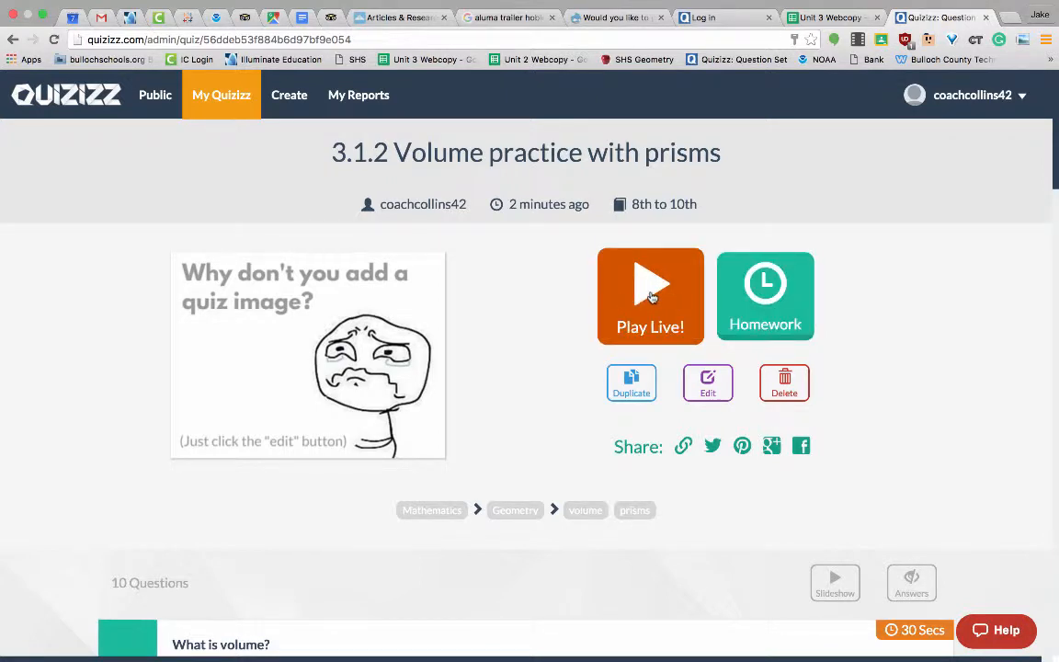
# - Set up a live game of the volume quiz with Question Timer switched off and proceed to its waiting page
pyautogui.click(650, 296)
pyautogui.scroll(-5, 795, 365)
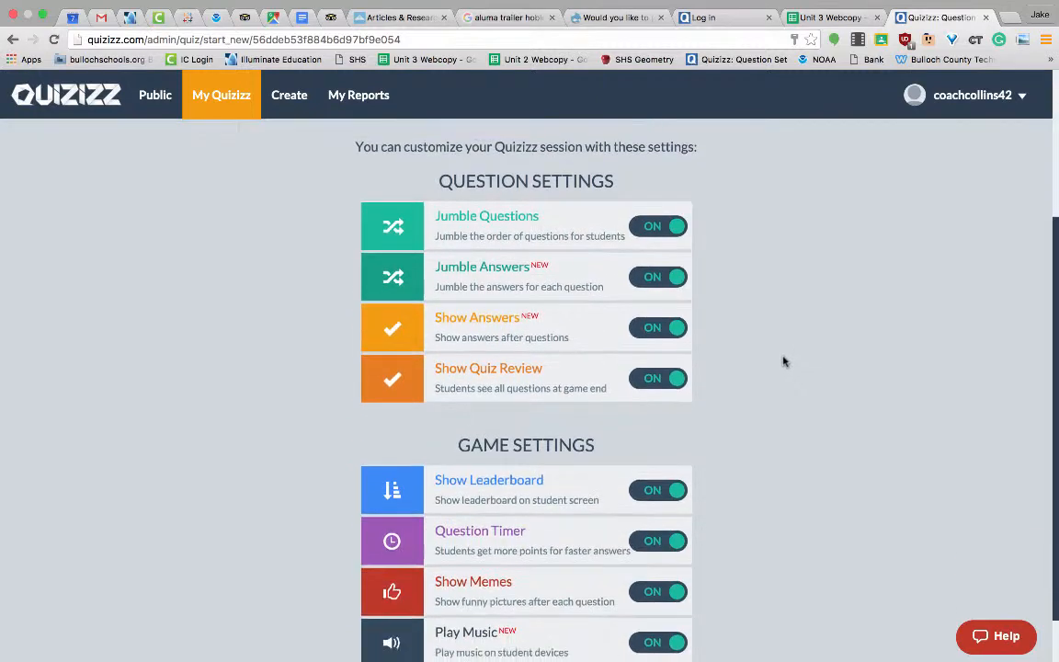
pyautogui.scroll(-1, 784, 362)
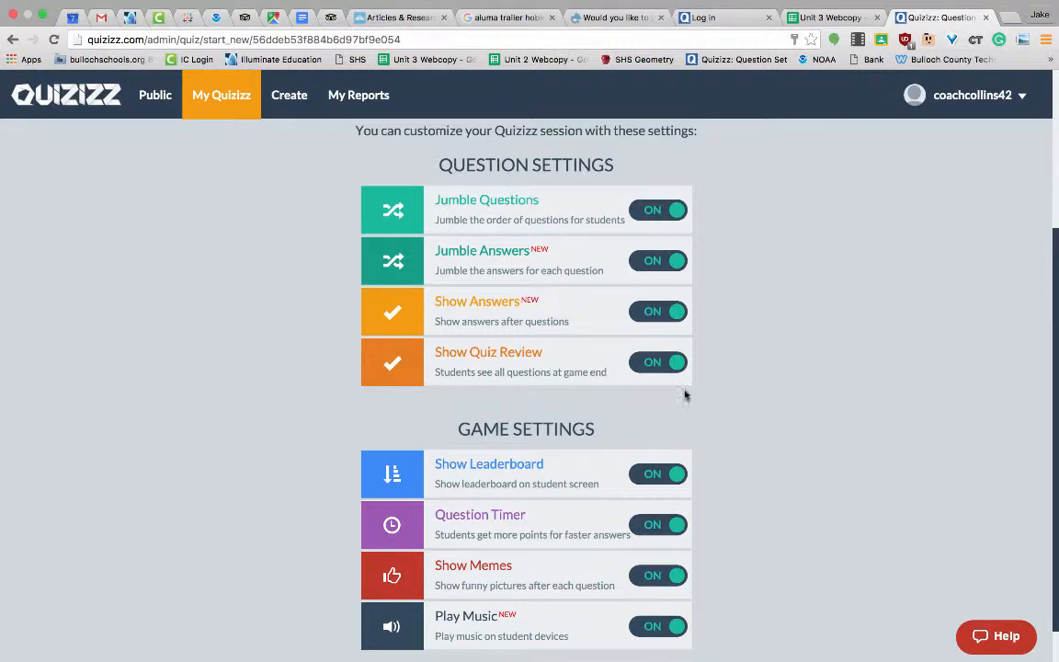
pyautogui.scroll(-3, 685, 396)
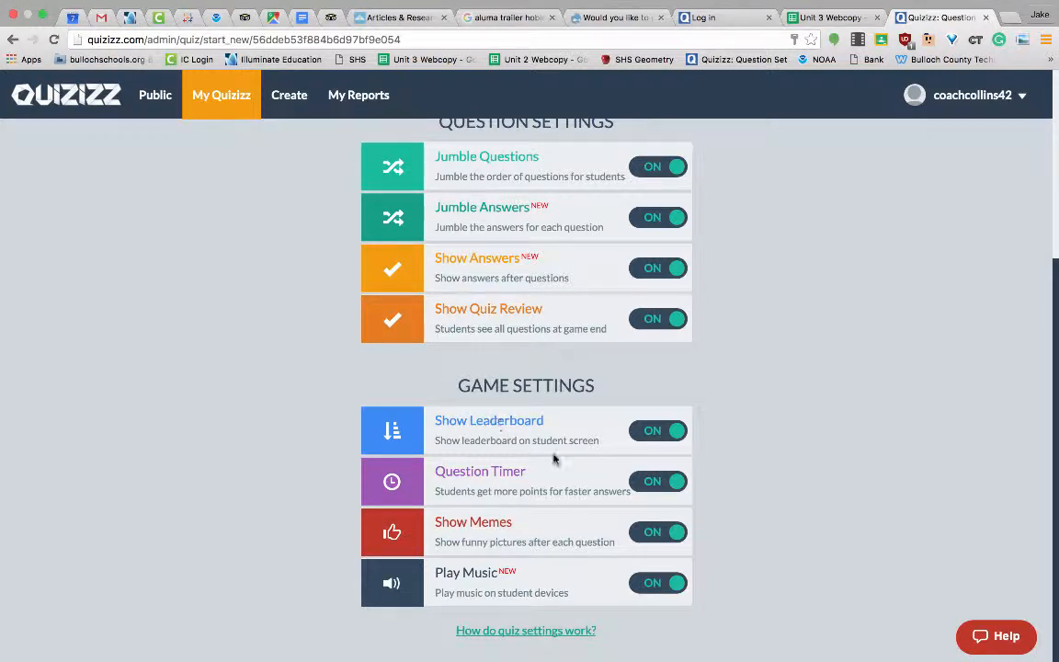
pyautogui.click(655, 482)
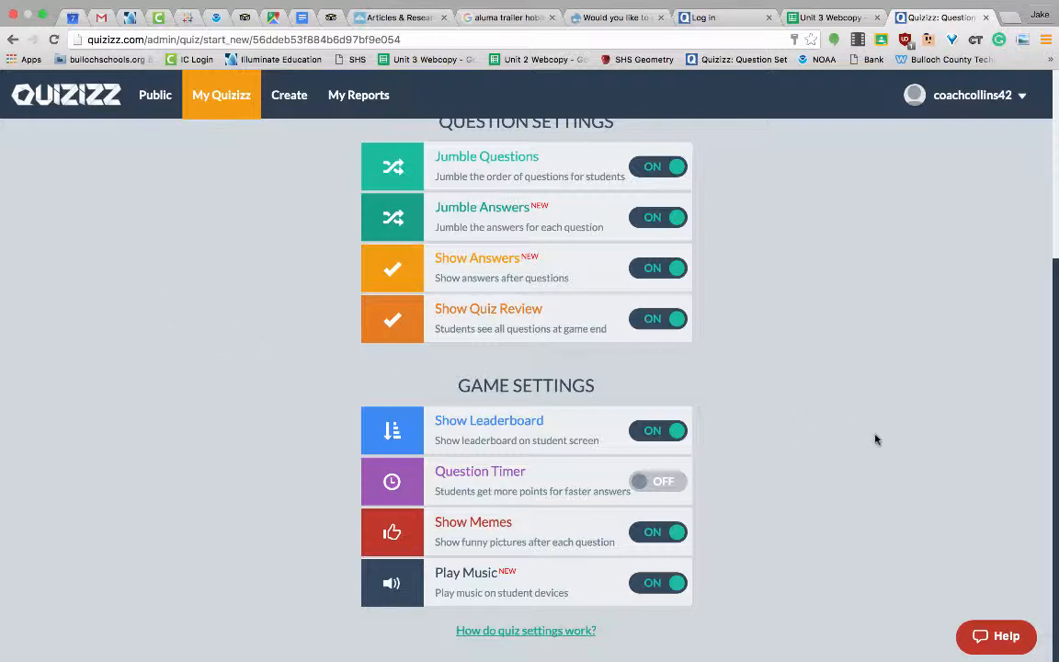
pyautogui.scroll(5, 849, 439)
pyautogui.scroll(-5, 847, 441)
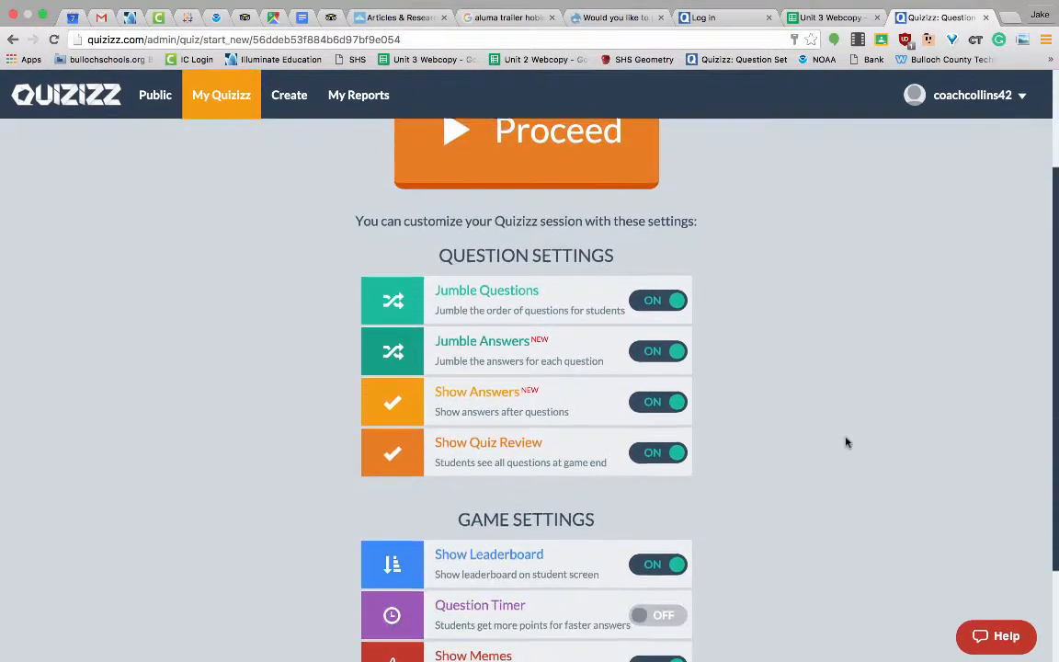
pyautogui.scroll(5, 847, 443)
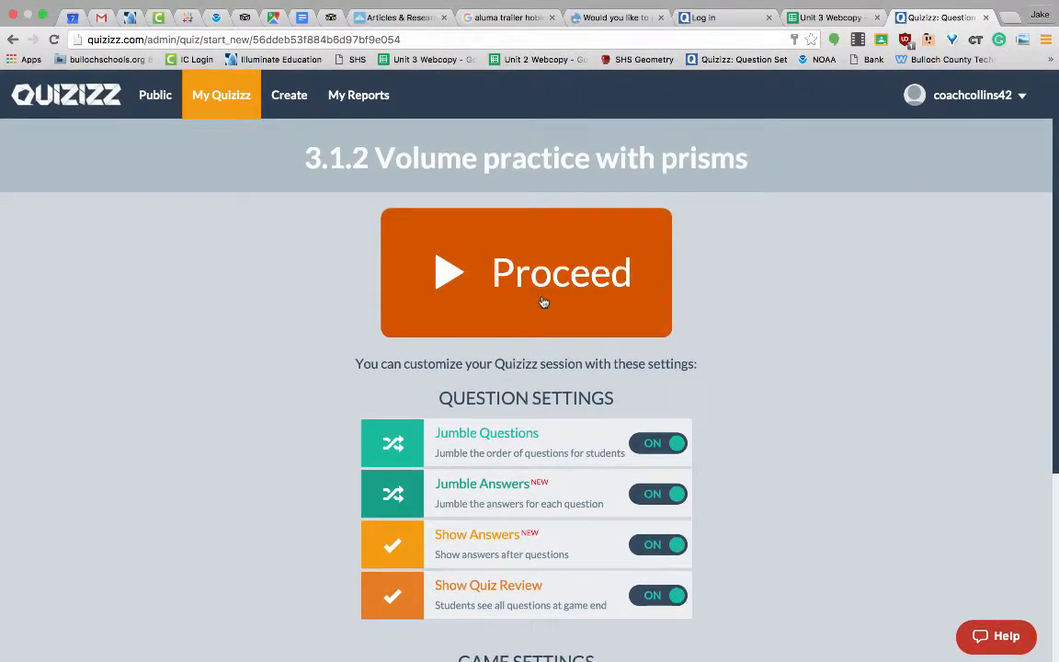
pyautogui.click(544, 303)
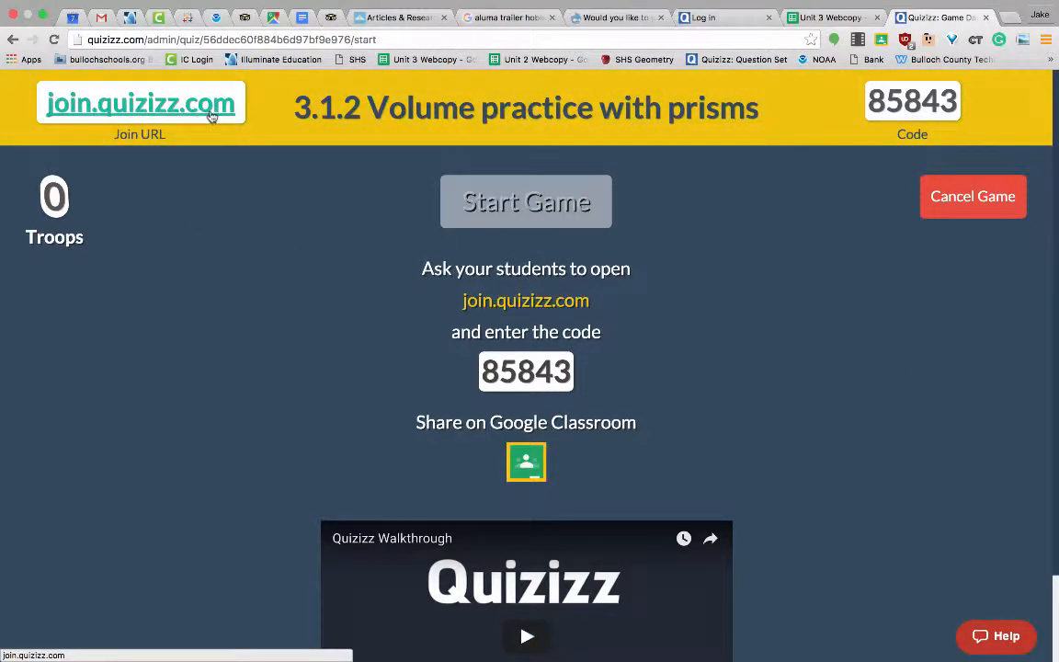
# - Highlight the live game's join code and cancel the game
pyautogui.moveTo(866, 101); pyautogui.dragTo(960, 101)
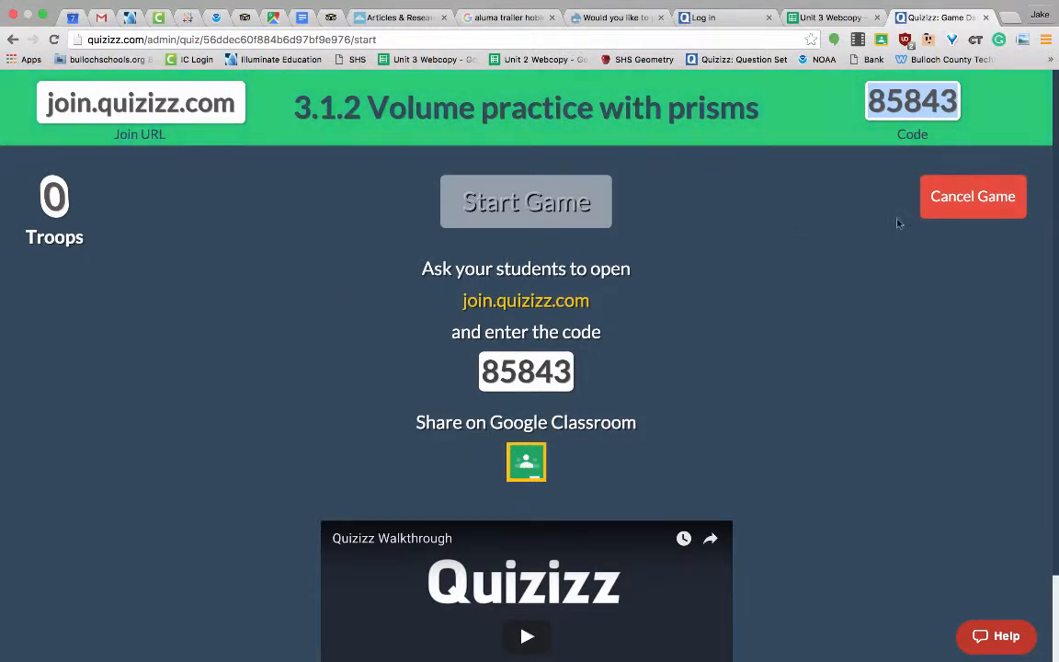
pyautogui.click(959, 202)
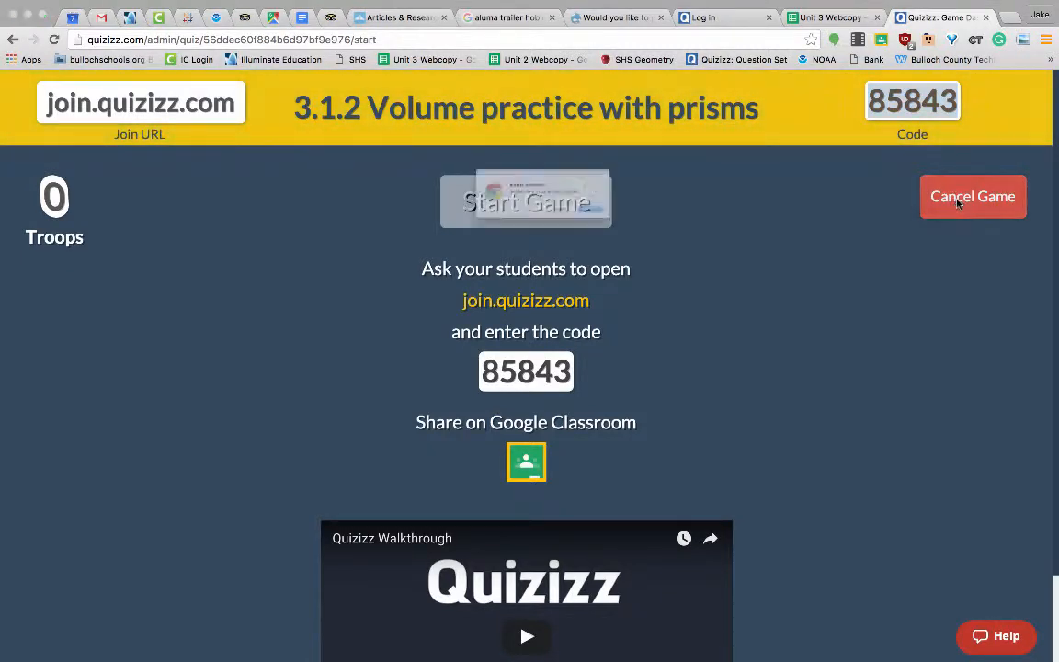
pyautogui.click(652, 232)
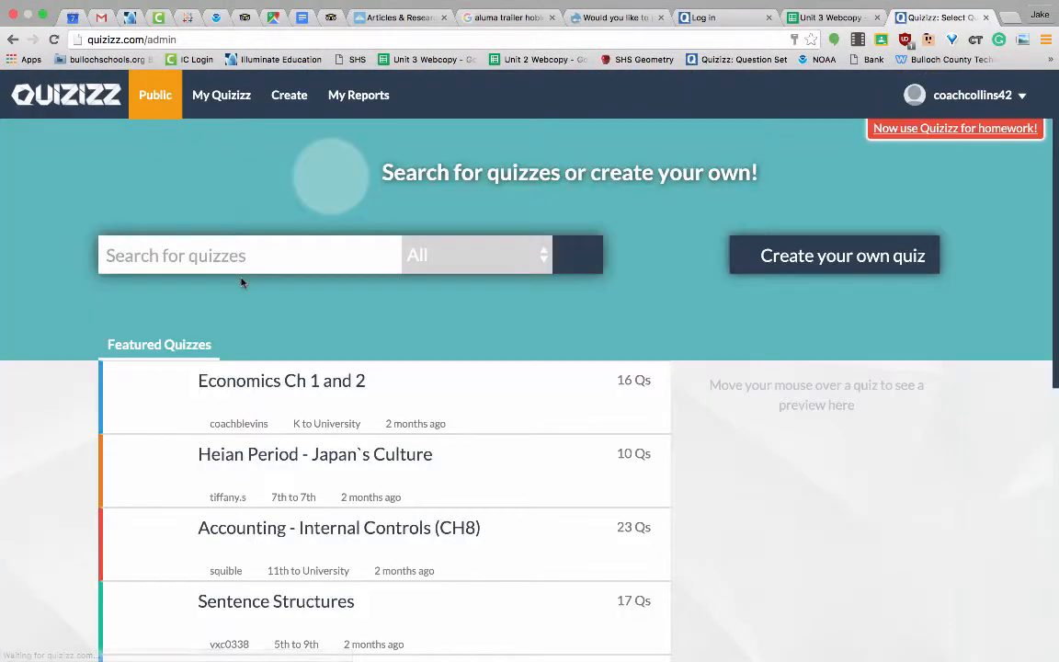
# - Reopen "3.1.2 Volume practice with prisms" from the account's own quizzes and start assigning it as homework
pyautogui.click(220, 99)
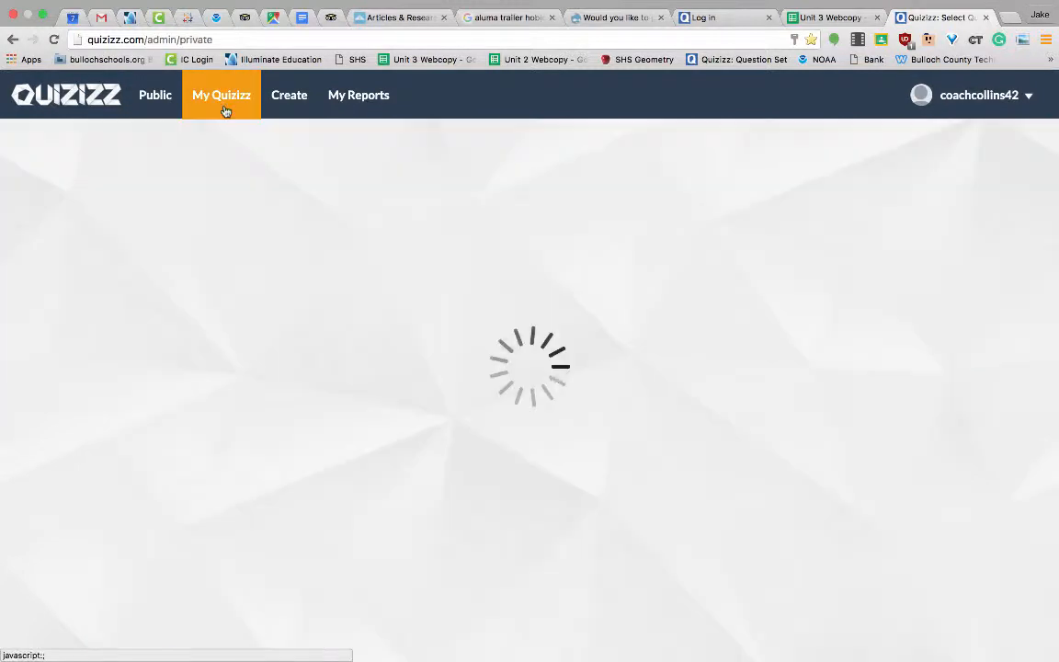
pyautogui.click(307, 320)
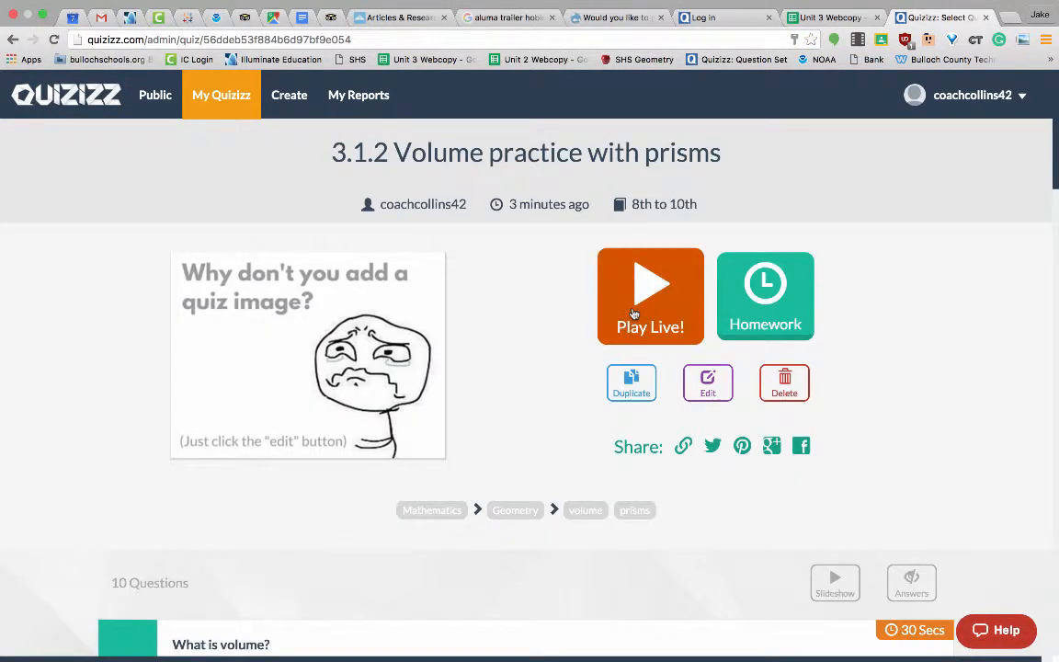
pyautogui.click(768, 300)
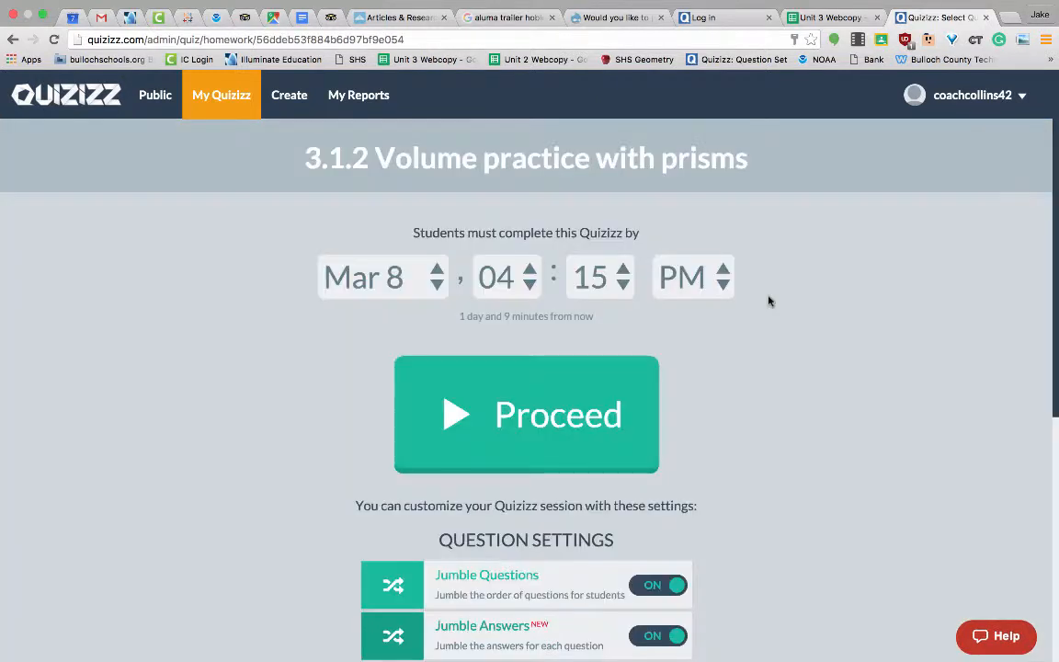
# - Set the homework deadline to Mar 8, 08:00 AM
pyautogui.click(378, 267)
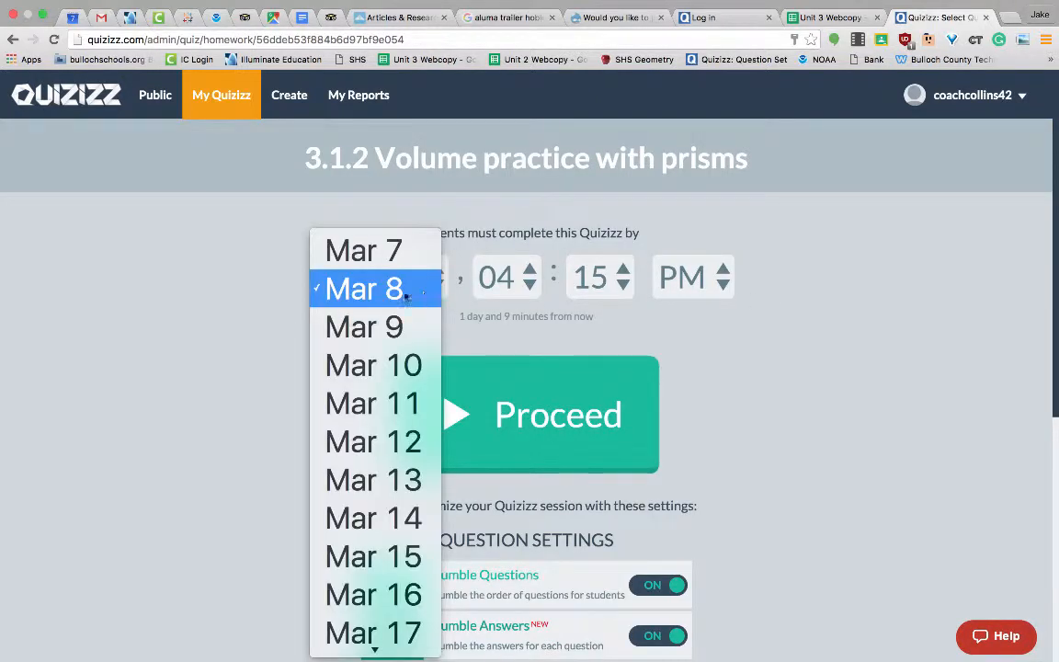
pyautogui.click(406, 297)
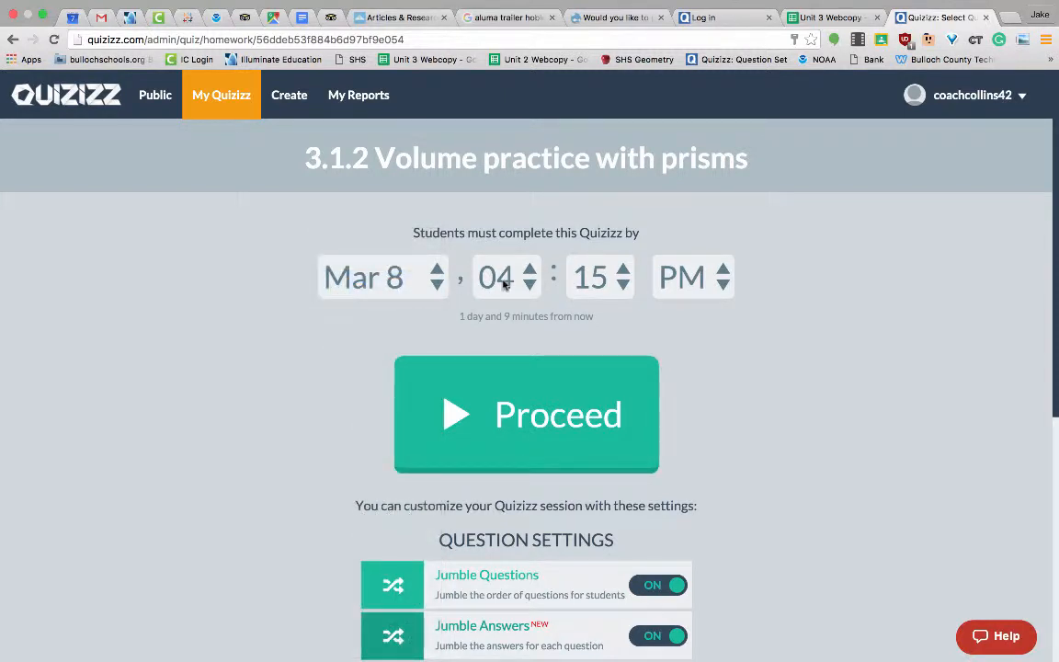
pyautogui.click(471, 267)
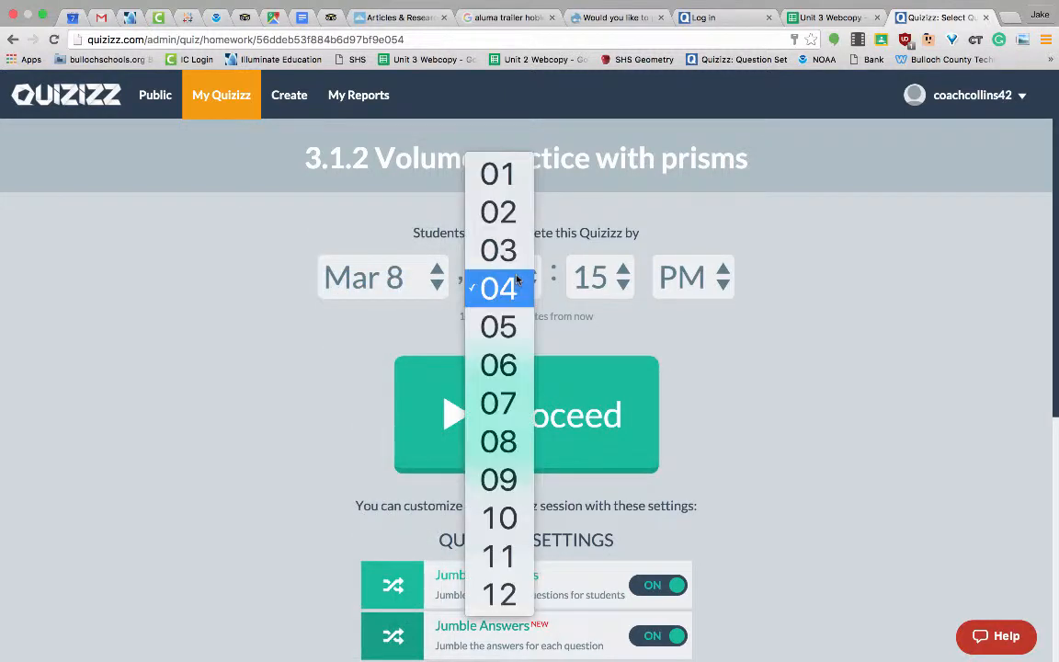
pyautogui.click(497, 441)
pyautogui.click(608, 283)
pyautogui.click(593, 250)
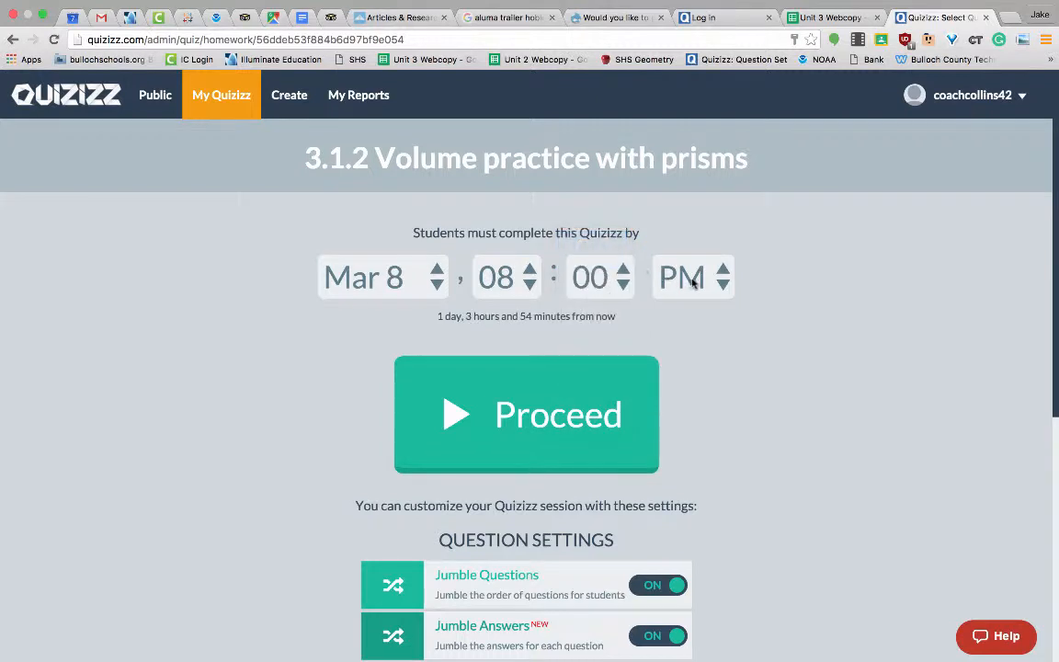
pyautogui.click(685, 276)
pyautogui.click(682, 250)
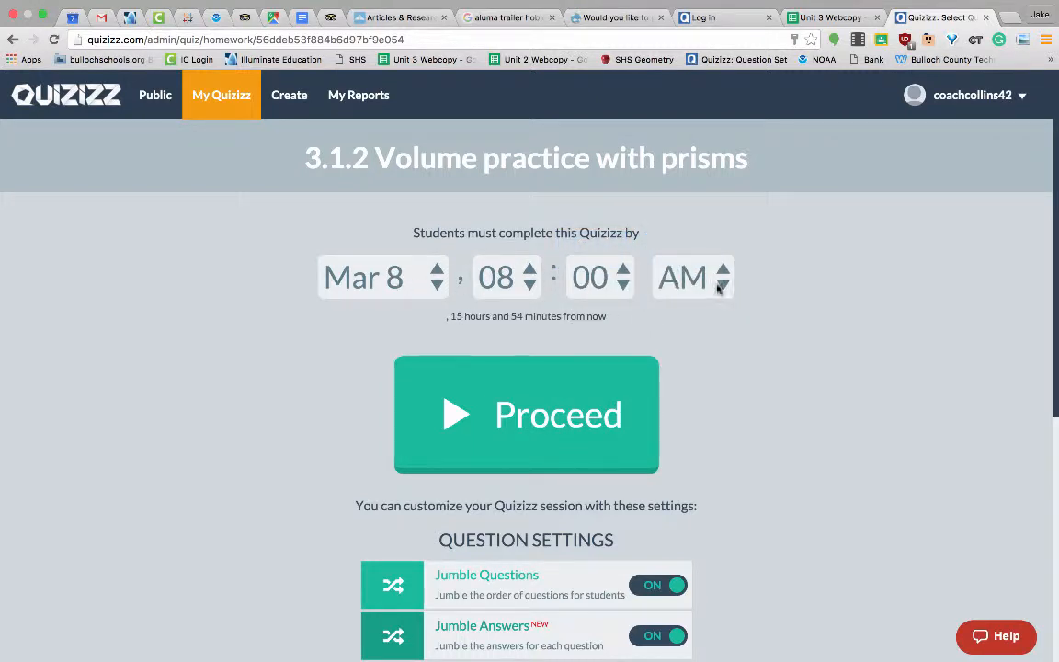
# - Switch off Question Timer for the homework and publish the assignment
pyautogui.scroll(-3, 716, 350)
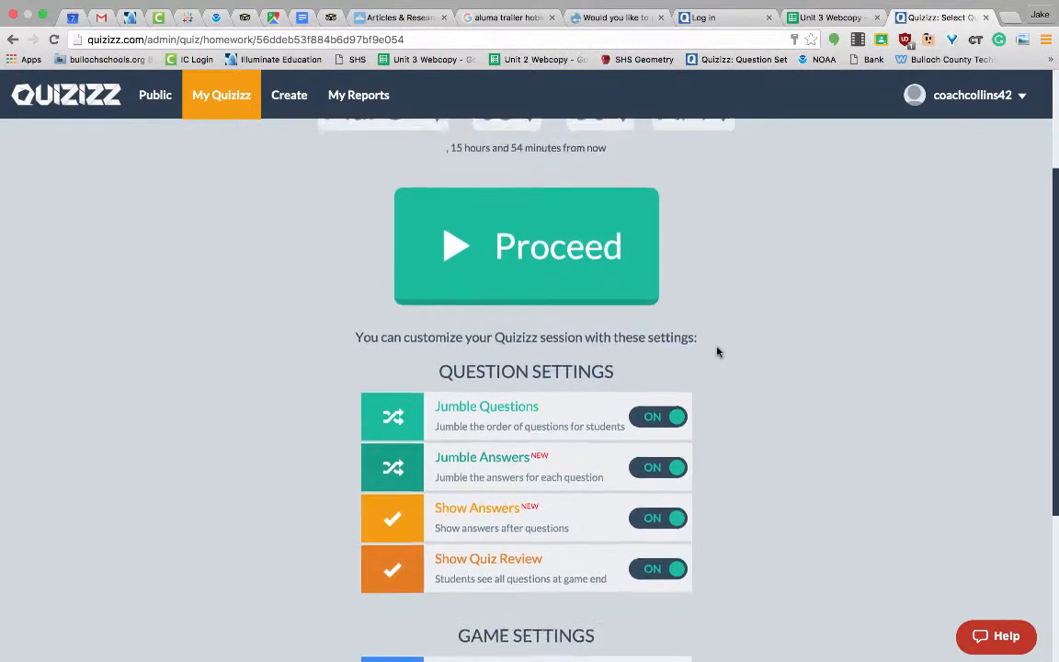
pyautogui.scroll(-3, 718, 397)
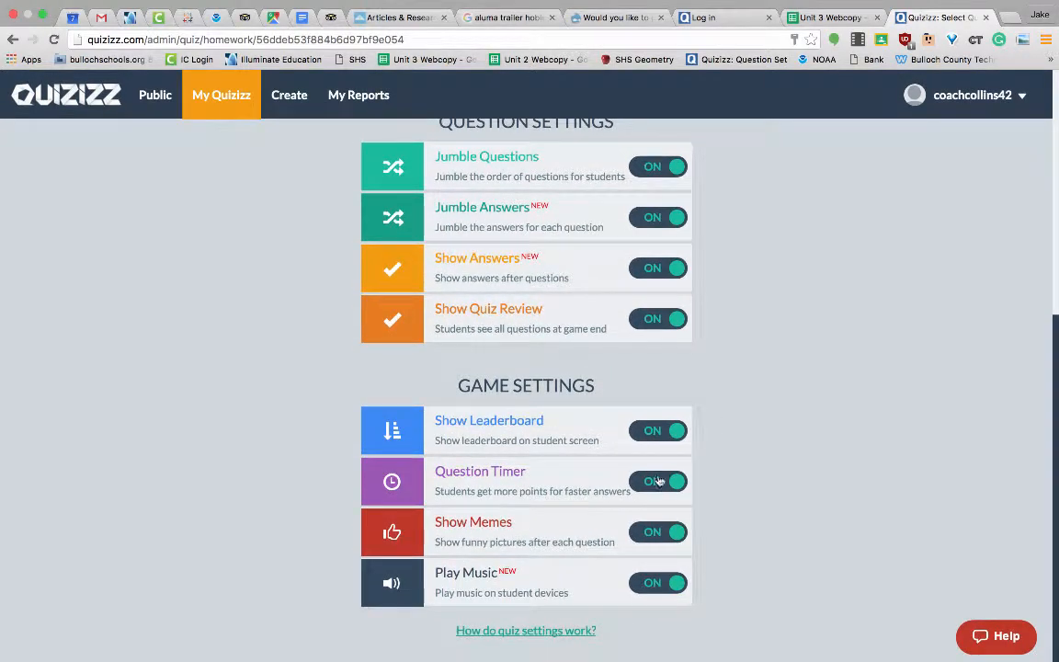
pyautogui.click(654, 485)
pyautogui.scroll(5, 728, 438)
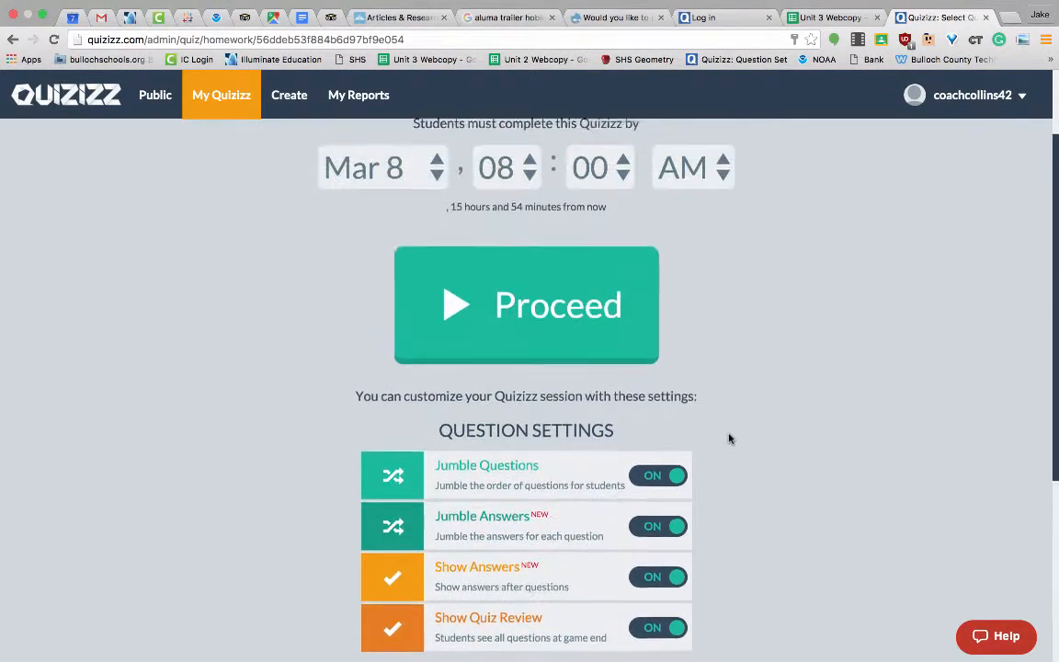
pyautogui.click(530, 338)
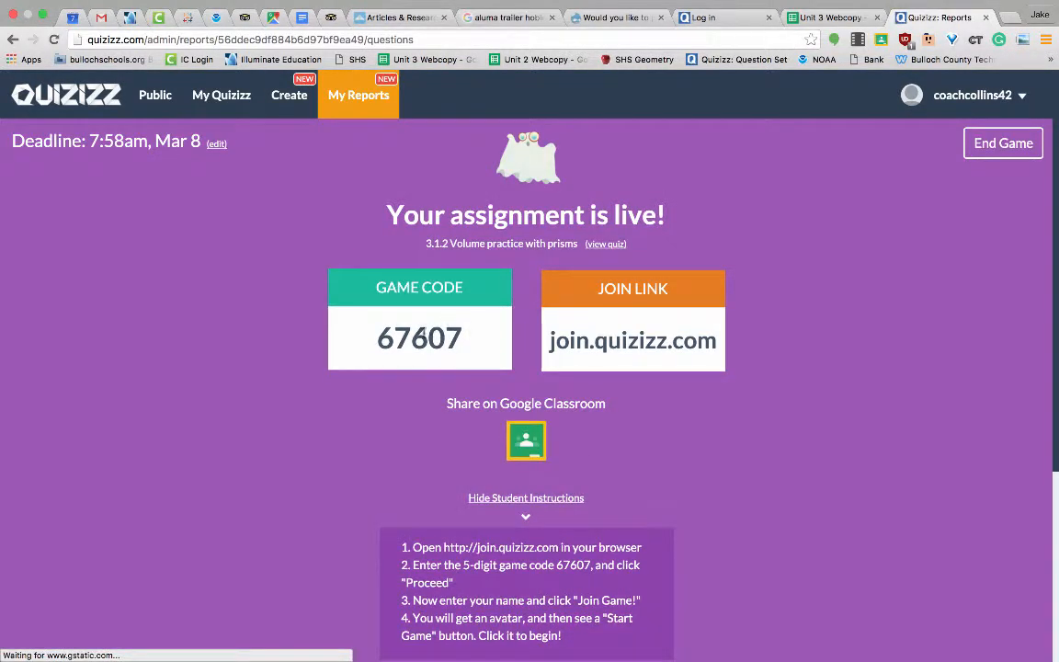
# - Highlight the assignment's game code, preview the Google Classroom sharing actions for the 2nd period class, and leave without sharing
pyautogui.moveTo(369, 343); pyautogui.dragTo(543, 344)
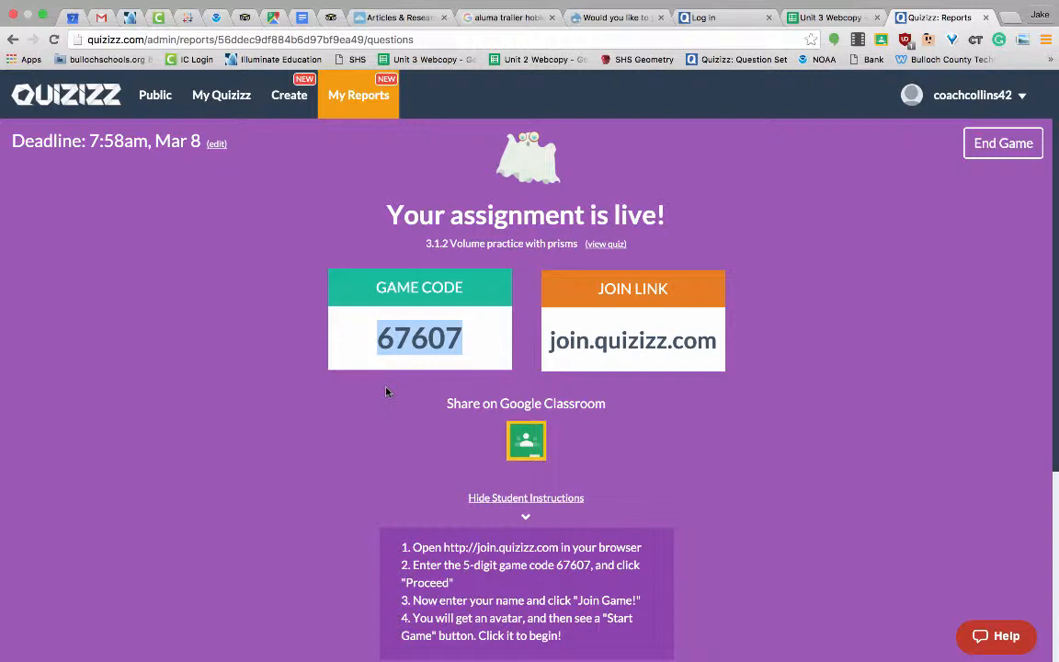
pyautogui.click(609, 428)
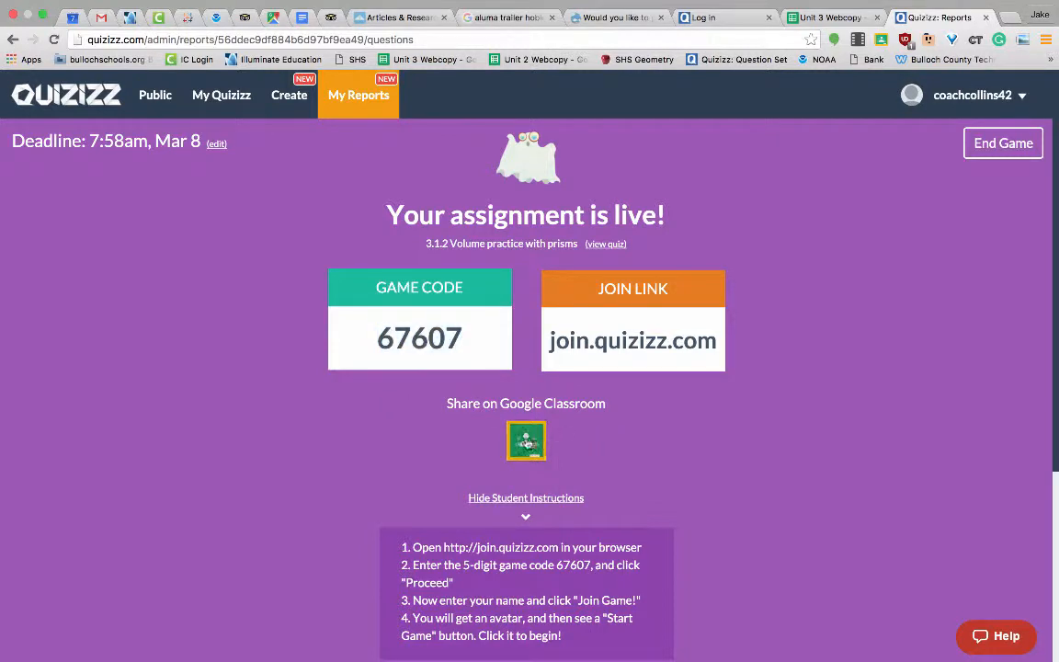
pyautogui.click(525, 441)
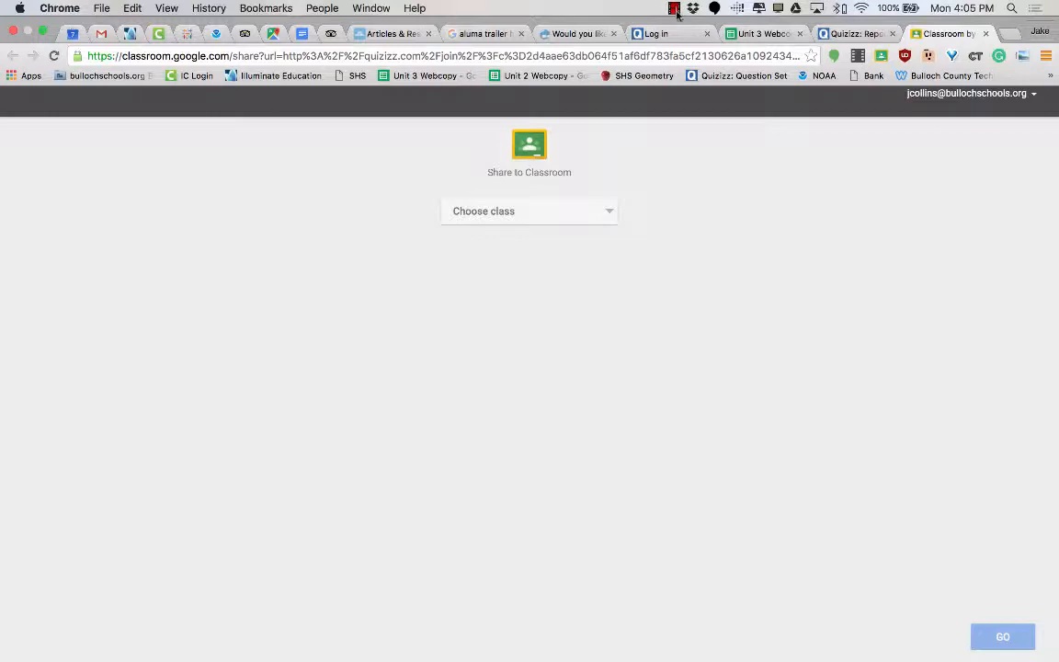
pyautogui.click(552, 211)
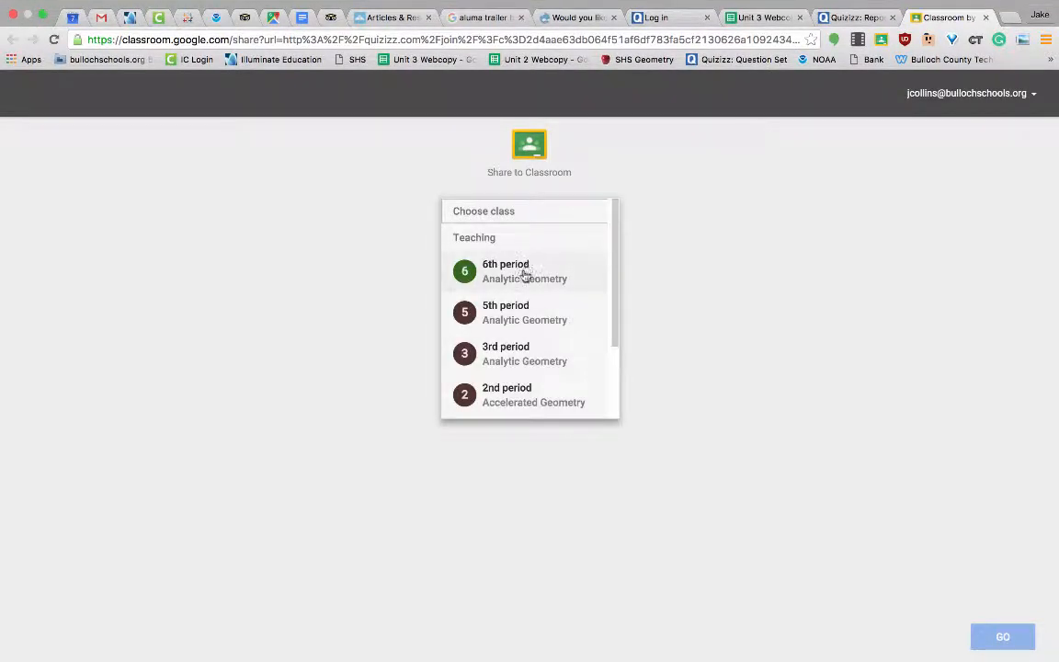
pyautogui.click(500, 395)
pyautogui.click(520, 280)
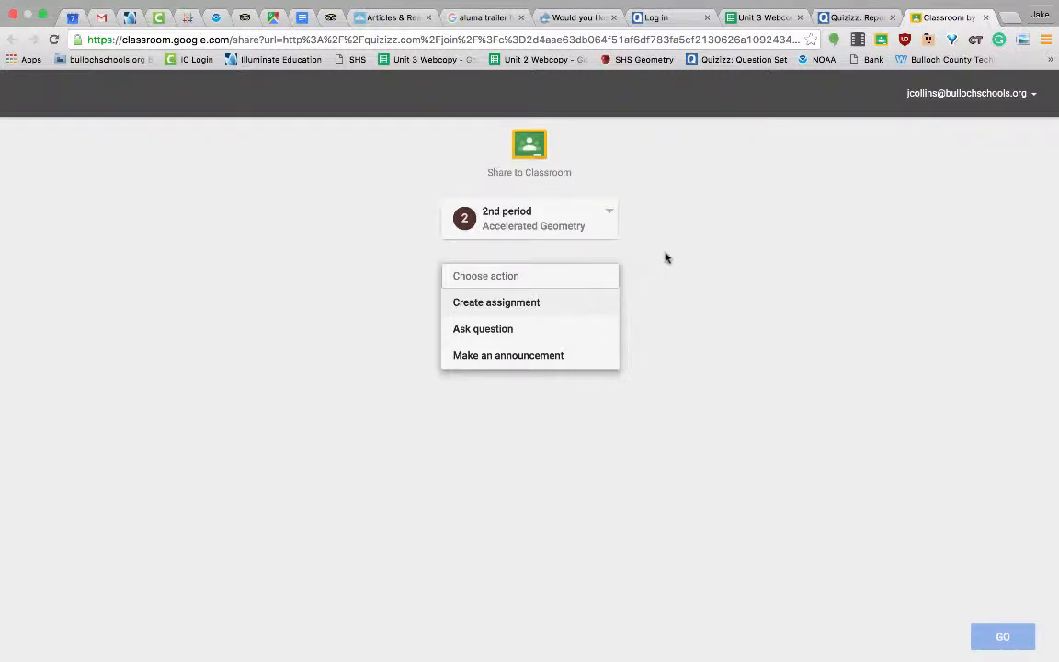
pyautogui.click(715, 247)
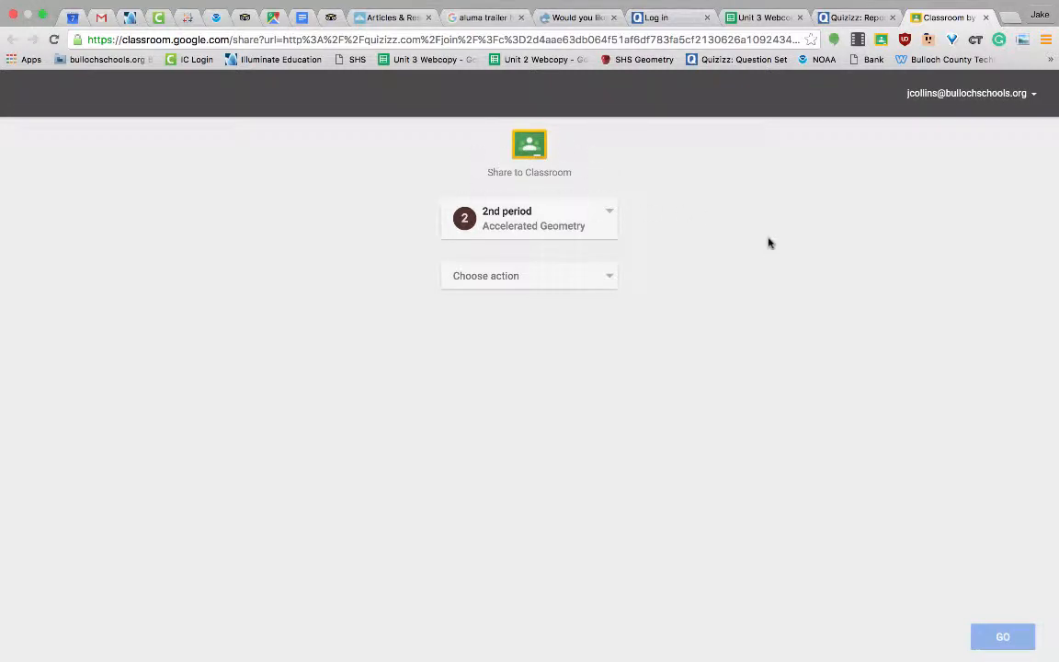
pyautogui.click(987, 18)
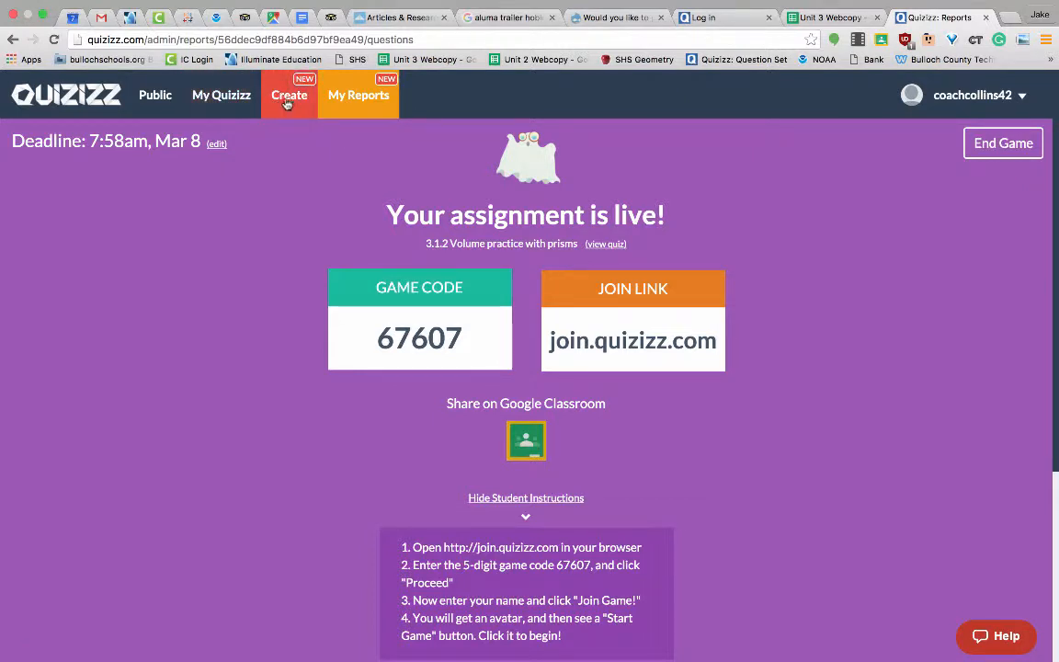
# - Look through the account's running and completed quiz reports and open the report of the completed cooking quiz
pyautogui.click(349, 97)
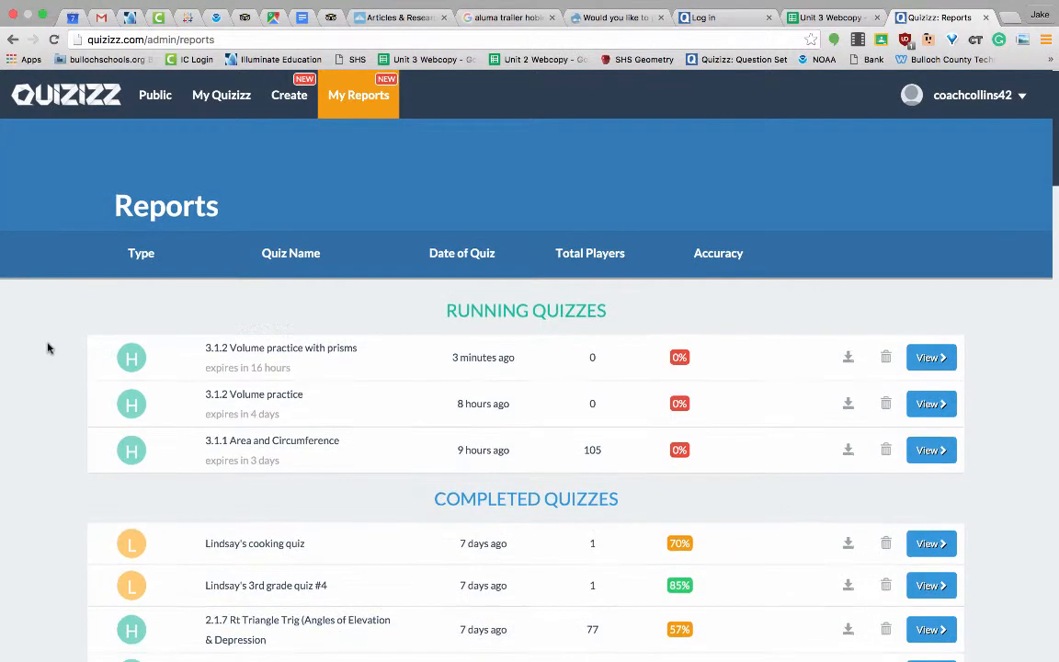
pyautogui.scroll(-5, 48, 348)
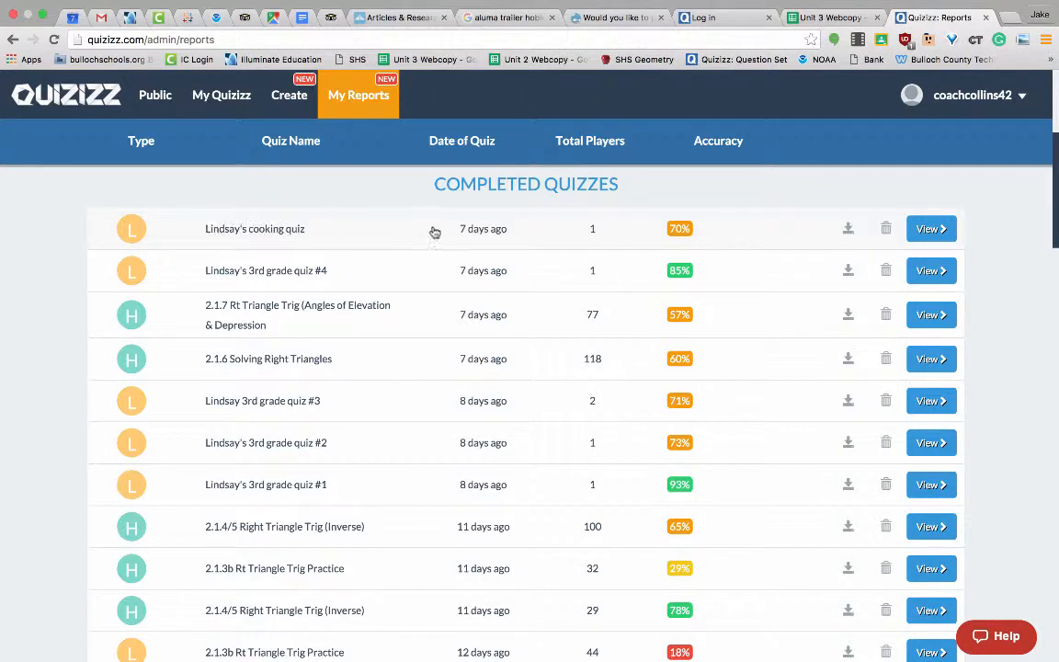
pyautogui.click(247, 231)
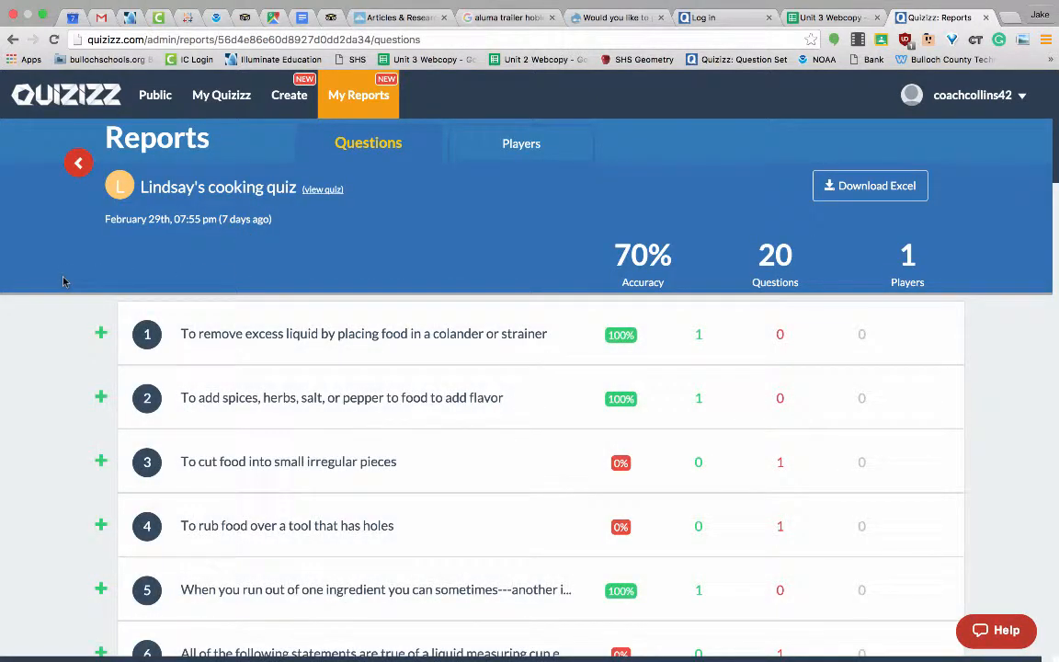
pyautogui.click(13, 40)
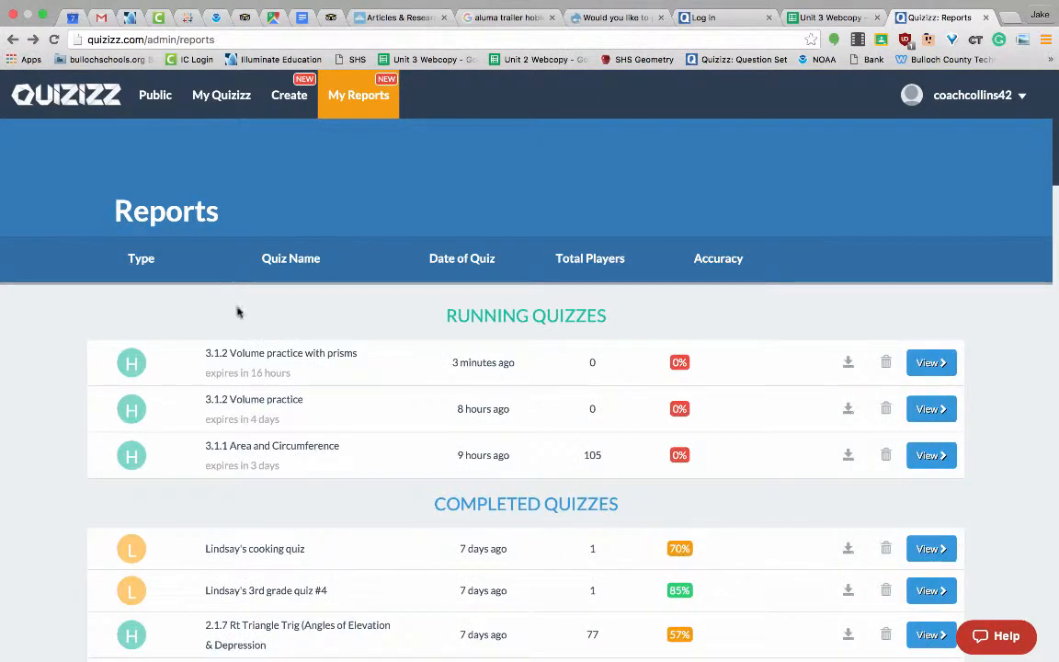
pyautogui.scroll(-4, 256, 378)
pyautogui.scroll(-1, 255, 378)
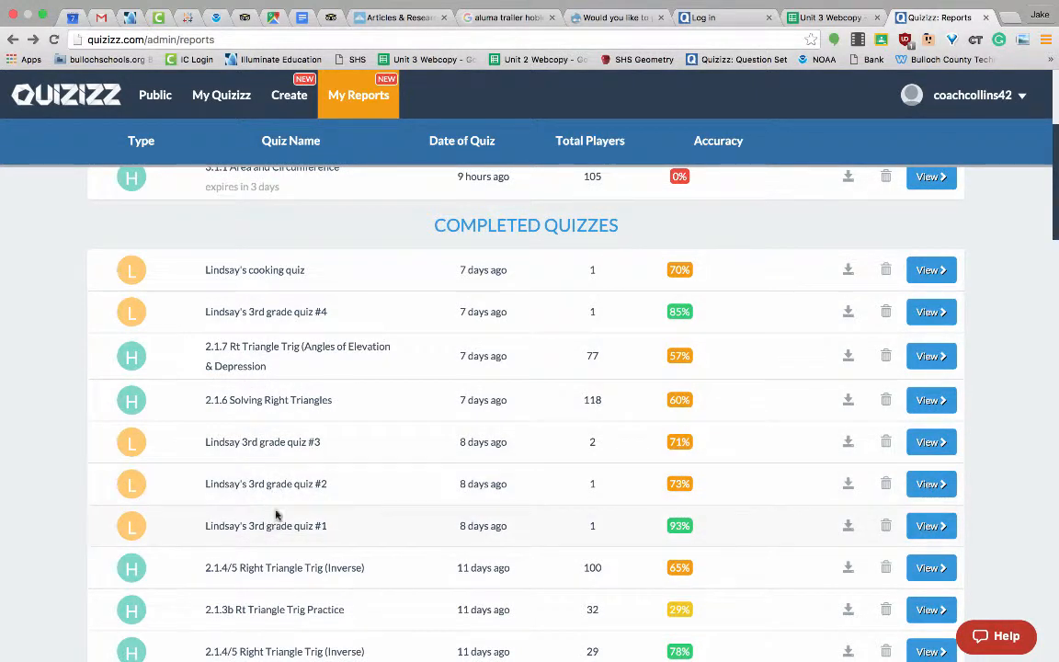
pyautogui.click(253, 272)
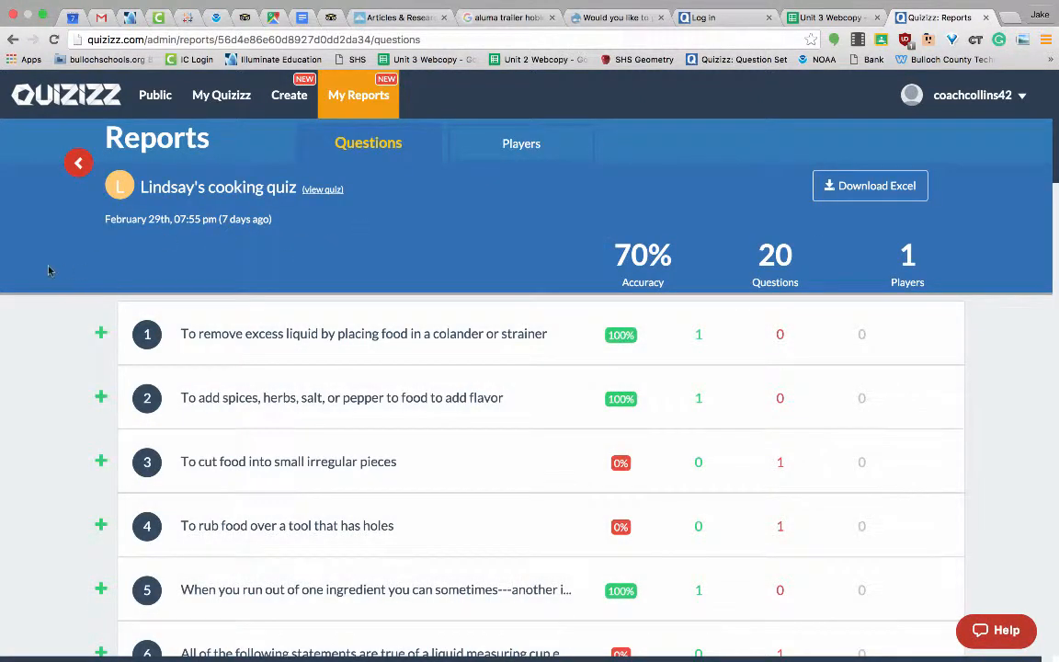
# - Examine the accuracy and the correct and incorrect answer counts for each question in the cooking quiz report
pyautogui.scroll(-2, 49, 271)
pyautogui.scroll(2, 48, 270)
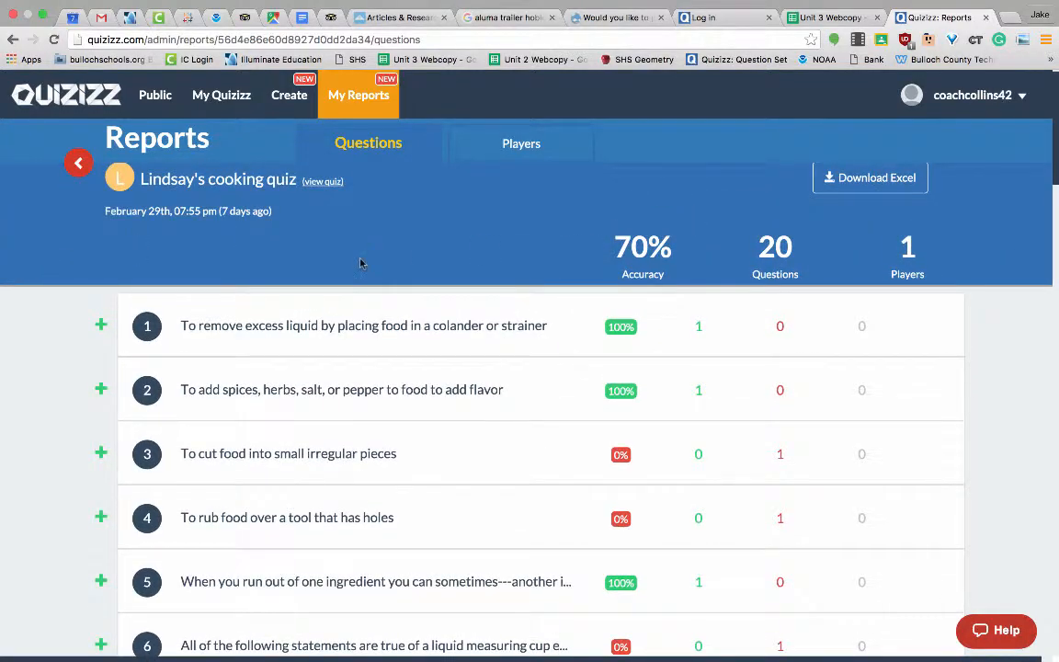
pyautogui.scroll(-2, 361, 264)
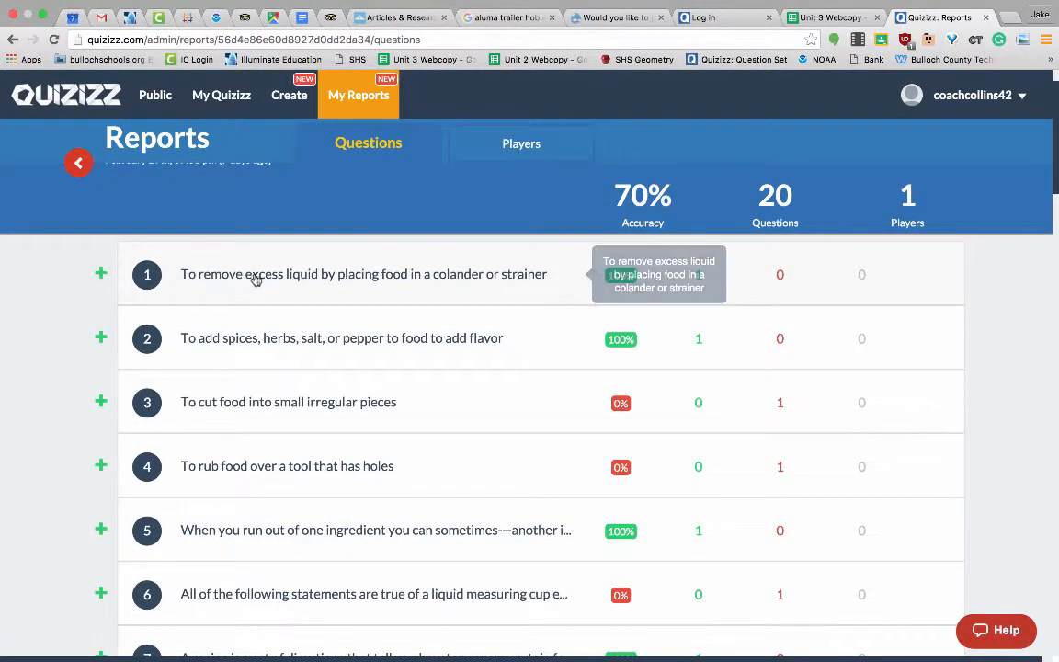
pyautogui.scroll(-15, 256, 280)
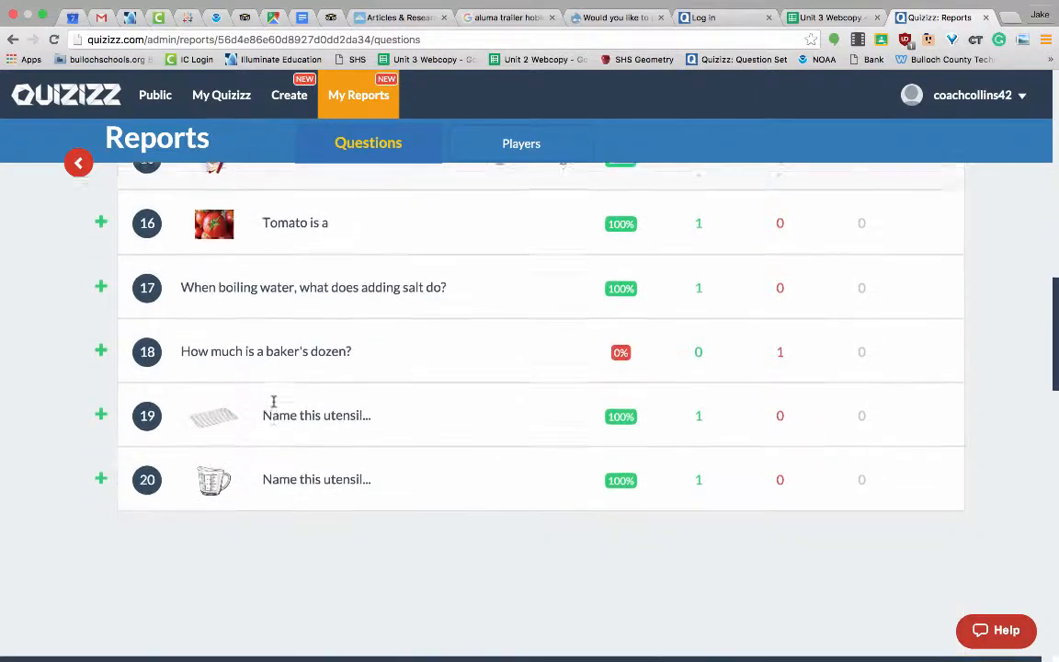
pyautogui.scroll(10, 281, 400)
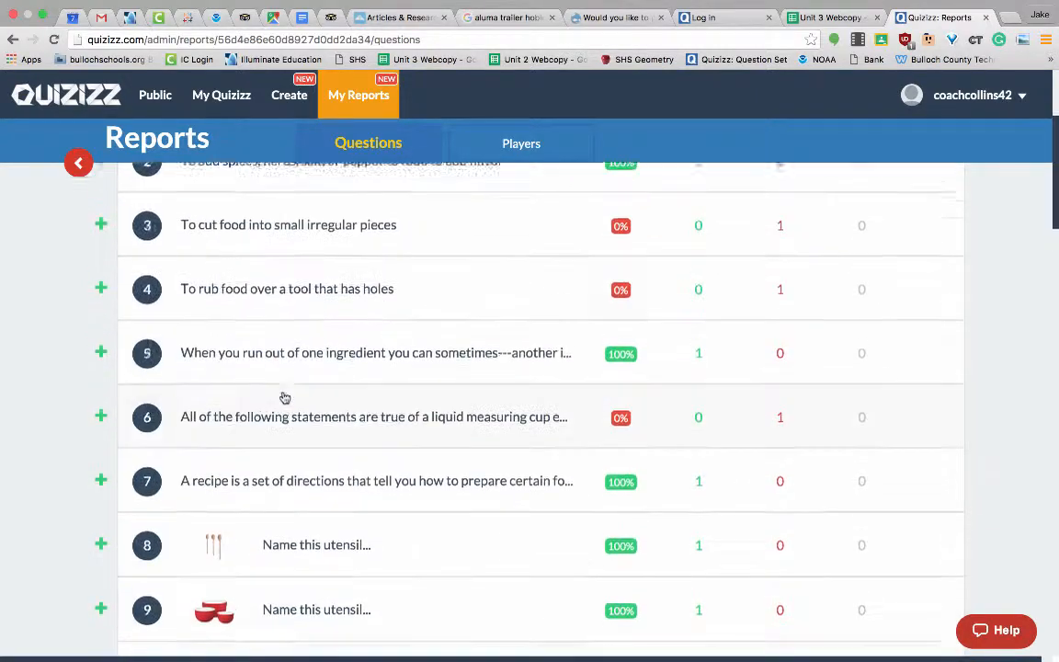
pyautogui.scroll(5, 285, 397)
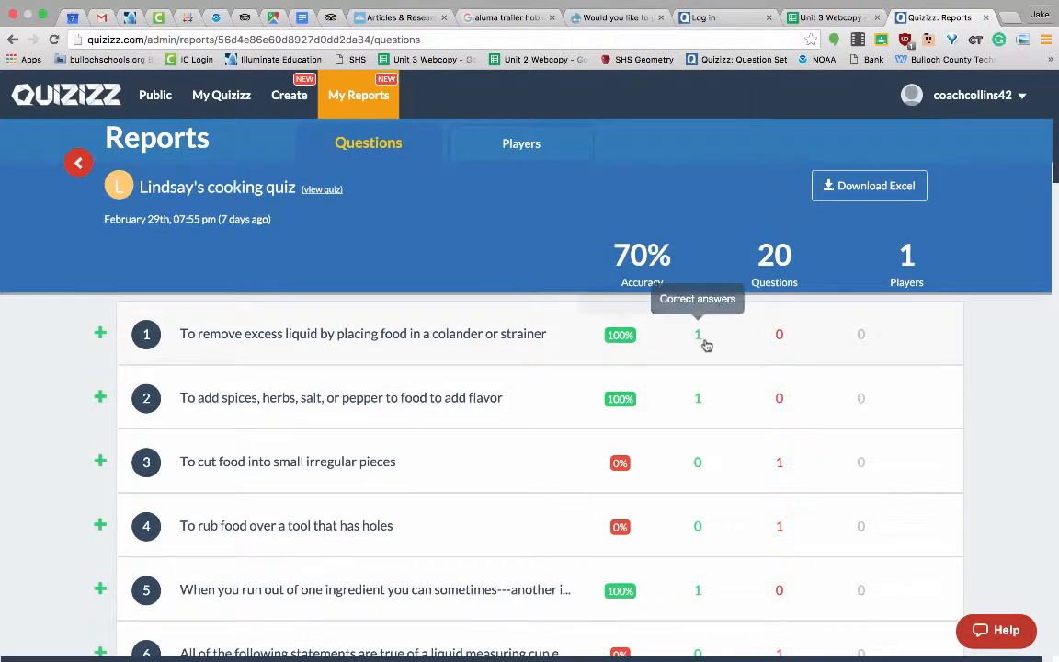
pyautogui.scroll(-2, 598, 421)
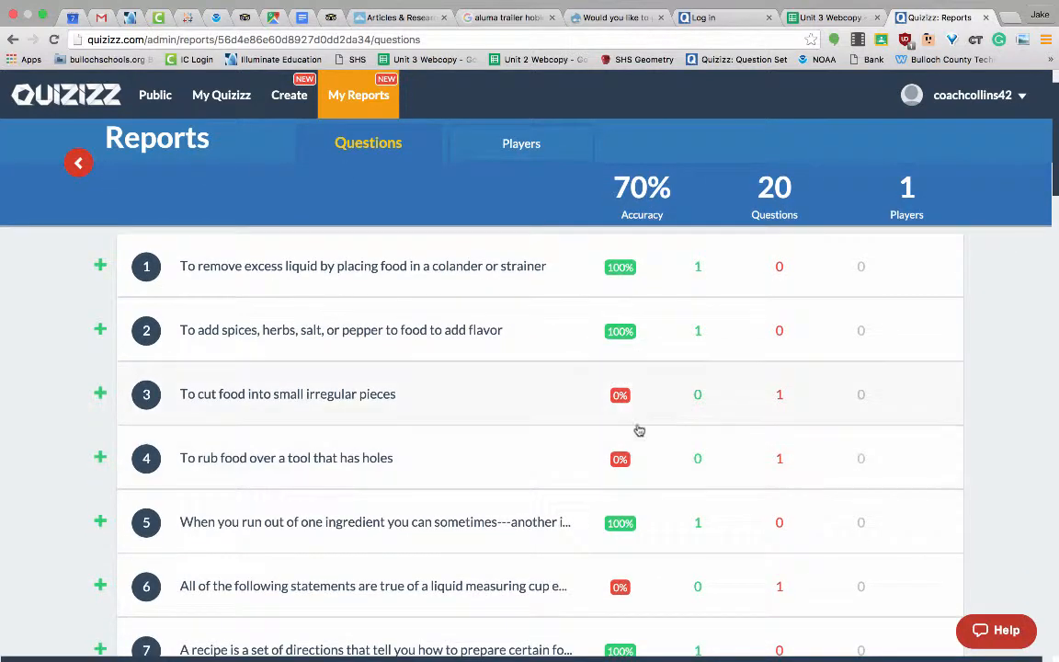
# - Expand questions 3, 4 and 18 in the cooking quiz report to view the answers the player gave
pyautogui.click(101, 395)
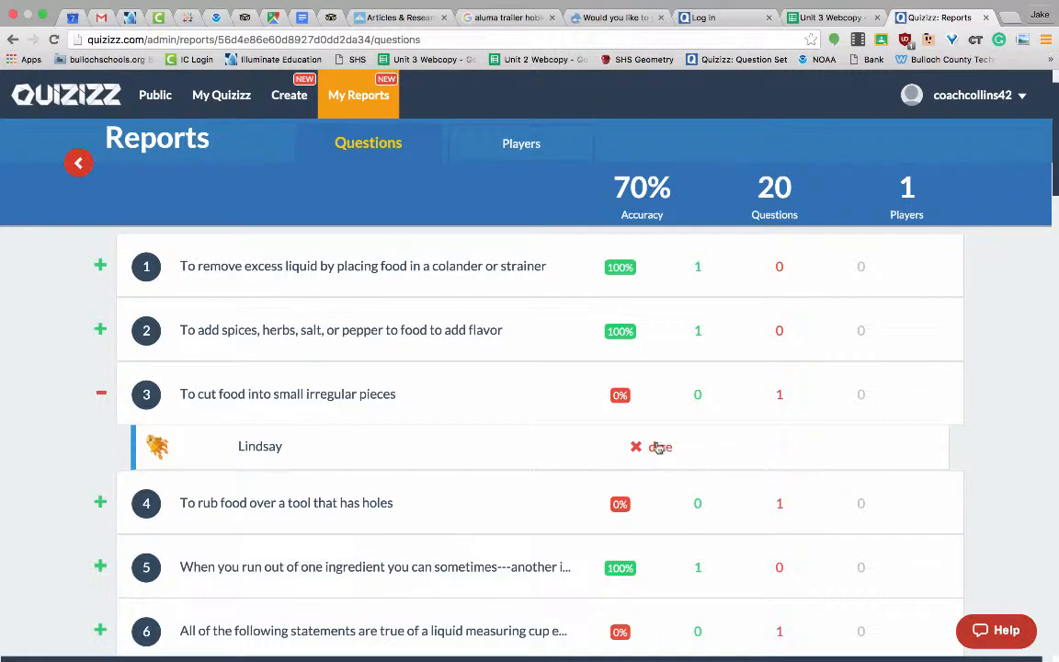
pyautogui.scroll(-5, 542, 421)
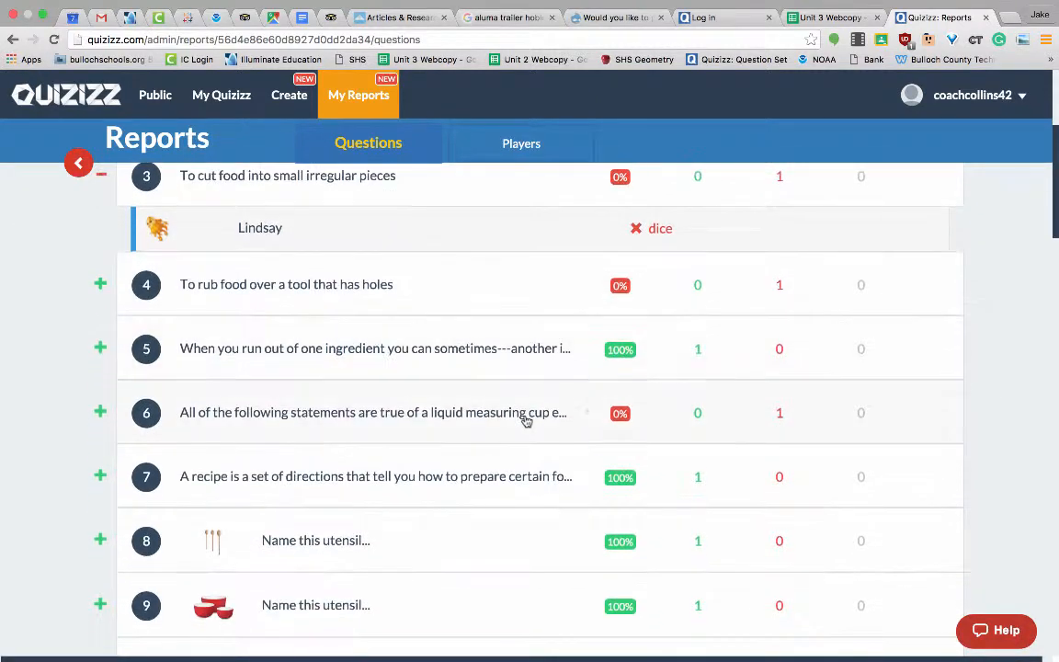
pyautogui.click(99, 286)
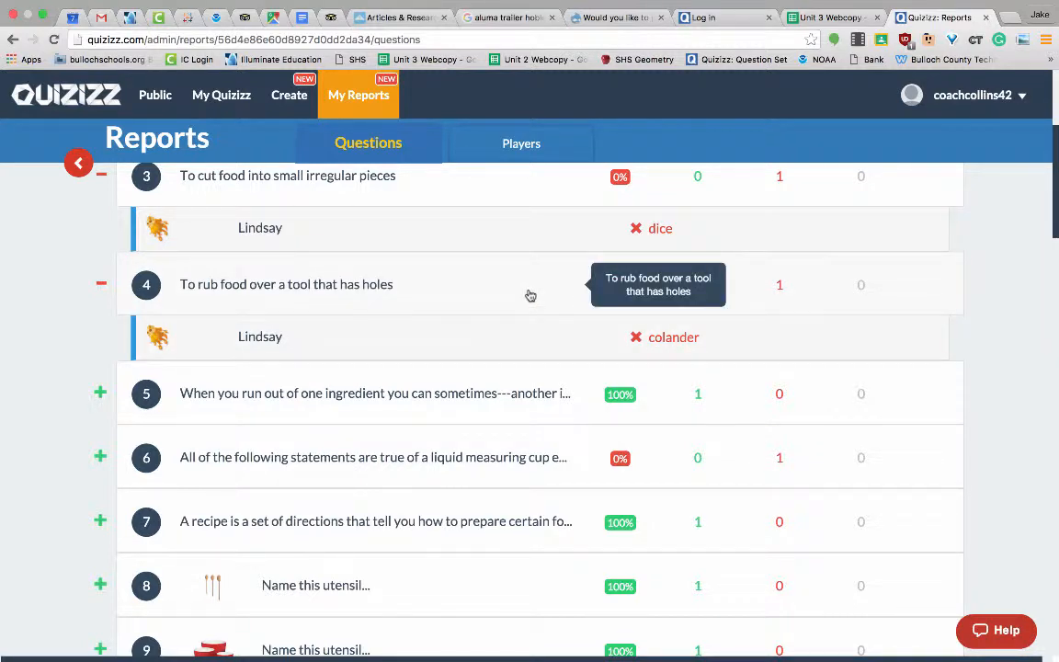
pyautogui.scroll(-10, 531, 295)
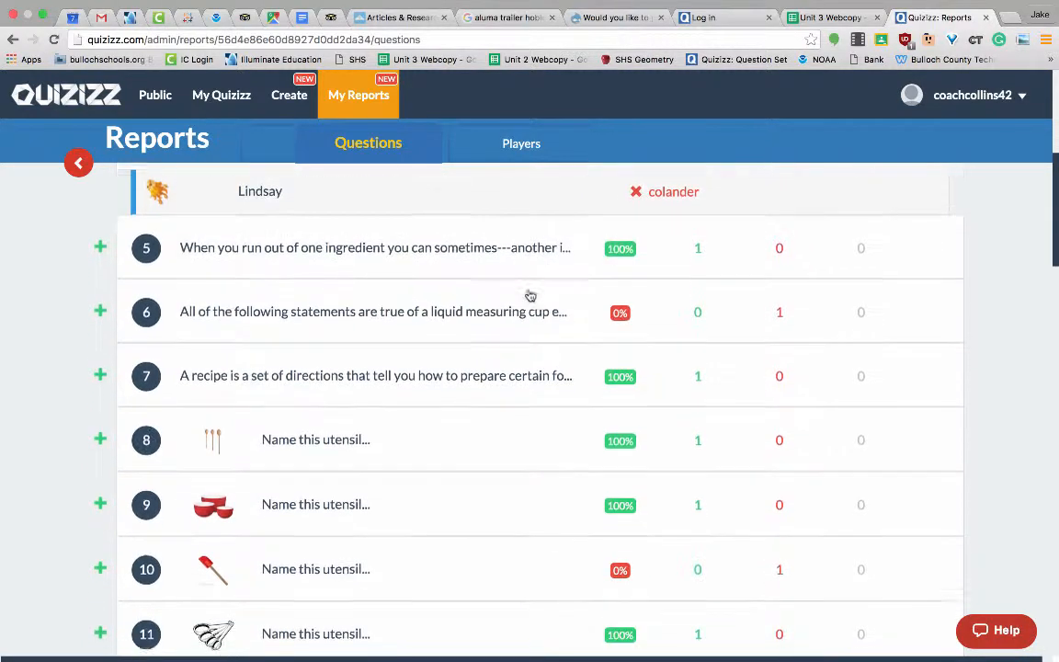
pyautogui.scroll(-2, 530, 295)
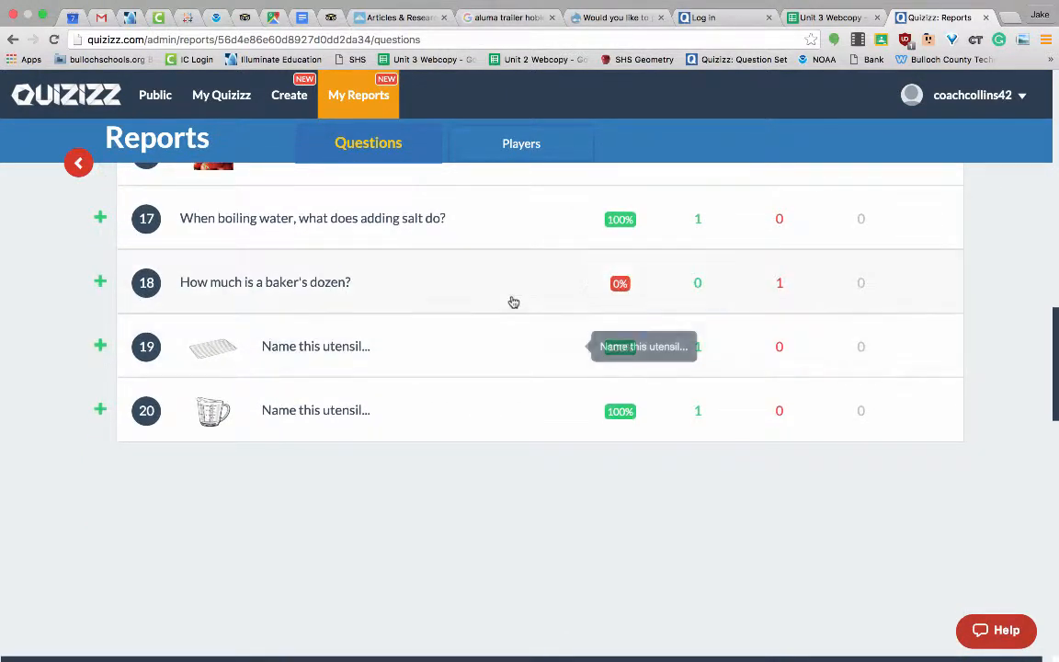
pyautogui.click(100, 282)
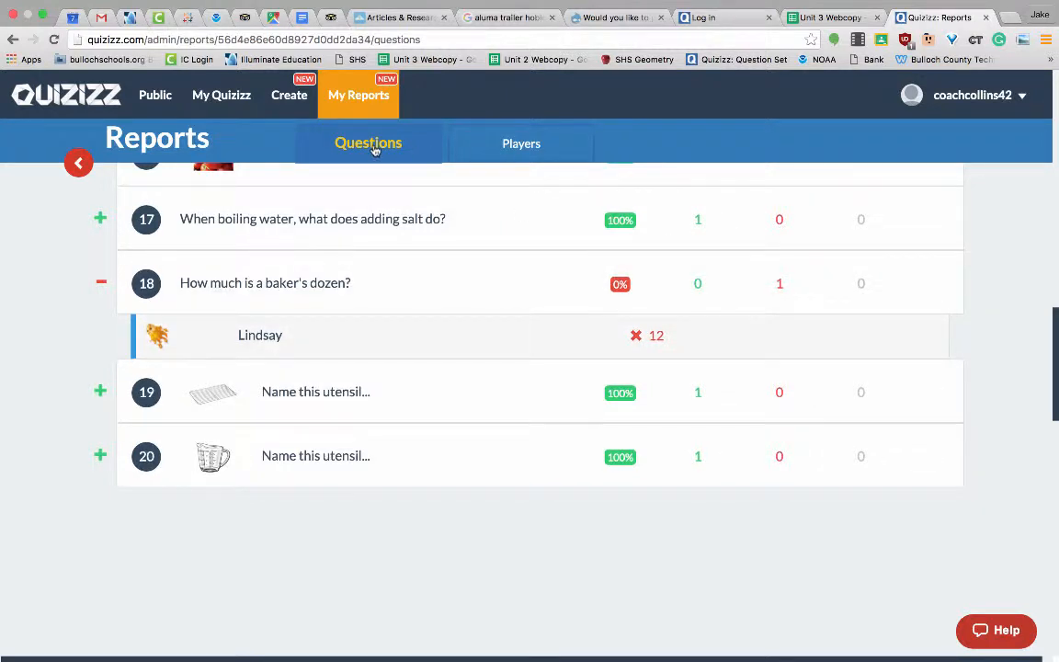
# - Review the cooking quiz report by player, expand the player's answers to every question, and compare the by-question and by-player views
pyautogui.click(521, 144)
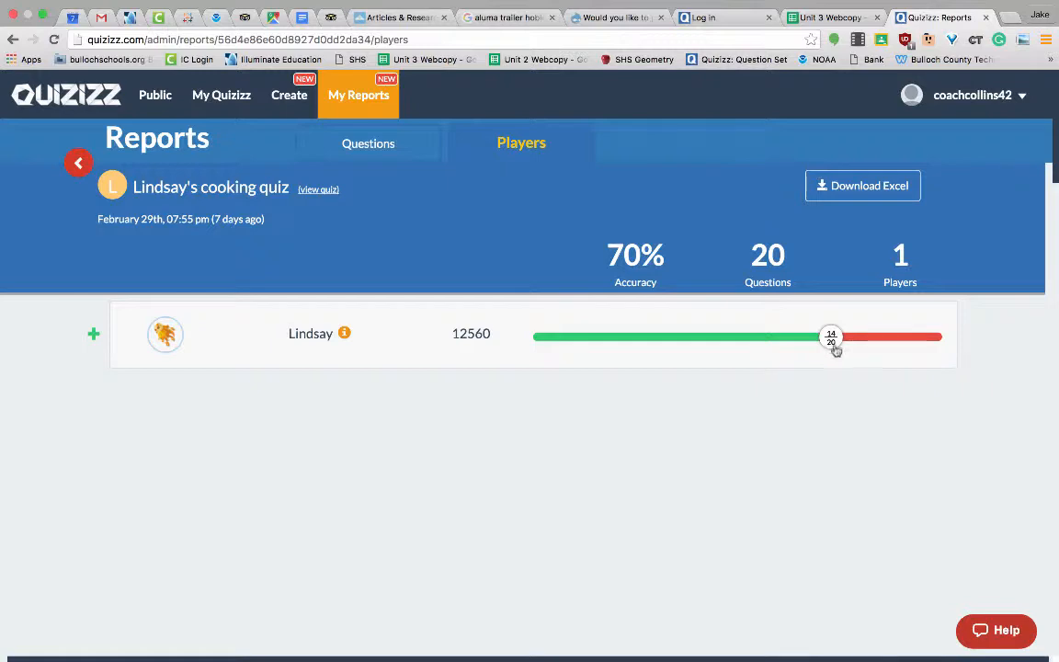
pyautogui.click(95, 338)
pyautogui.scroll(-5, 304, 409)
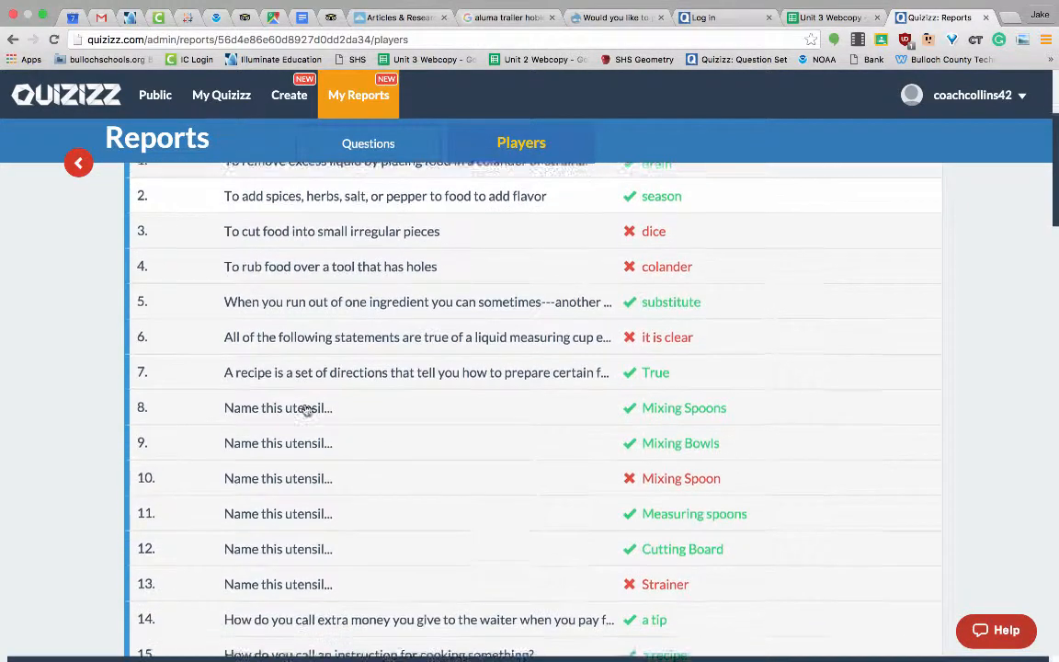
pyautogui.scroll(-6, 306, 409)
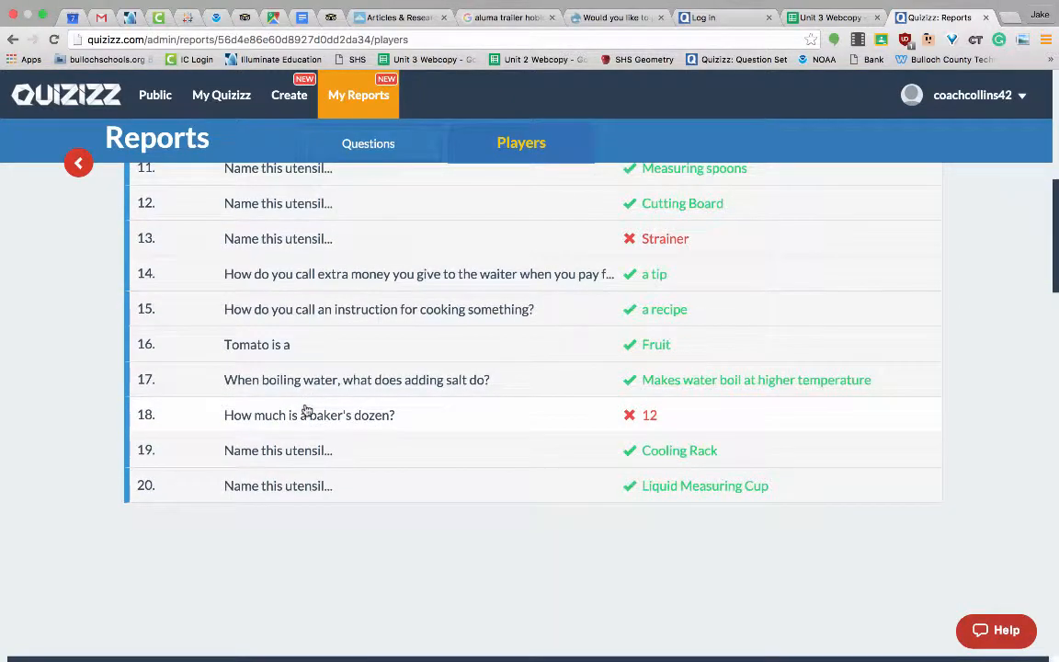
pyautogui.scroll(10, 306, 409)
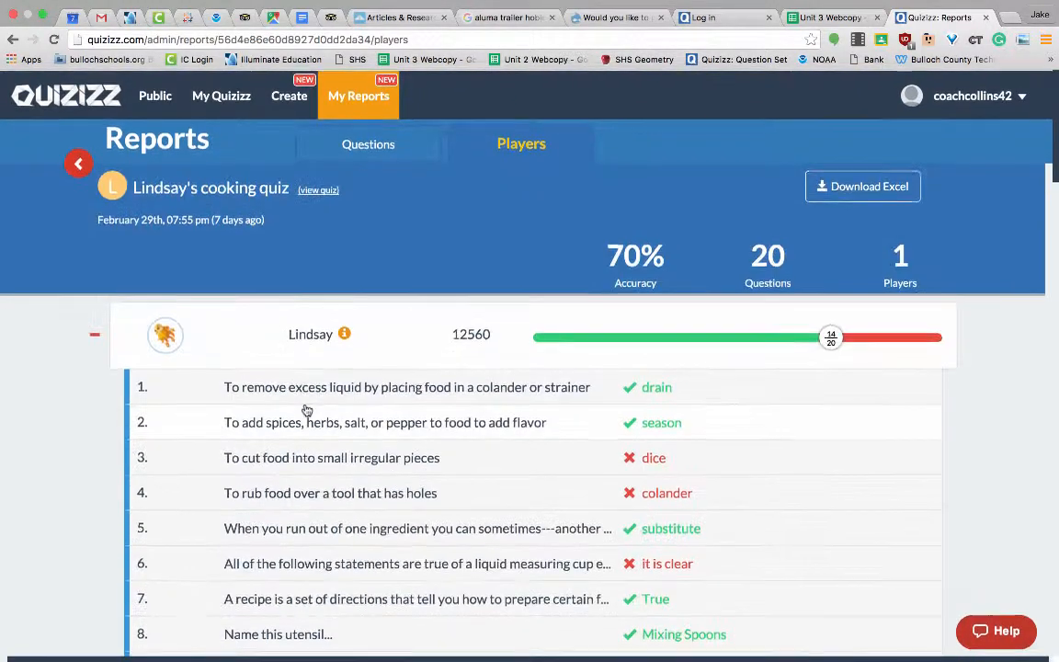
pyautogui.click(341, 155)
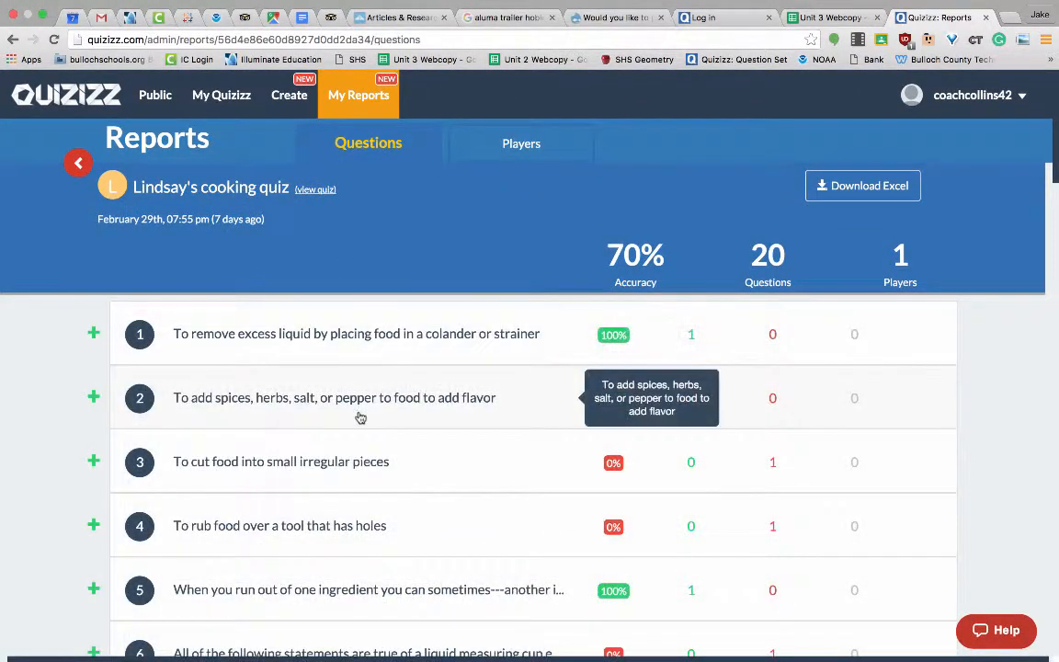
pyautogui.click(536, 143)
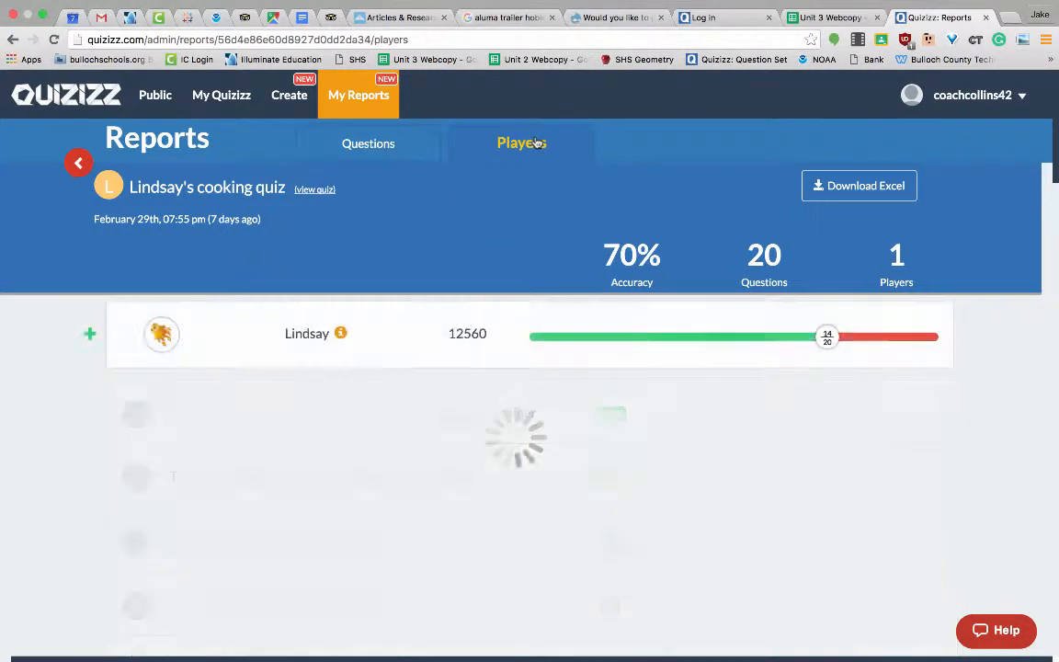
pyautogui.scroll(-10, 476, 438)
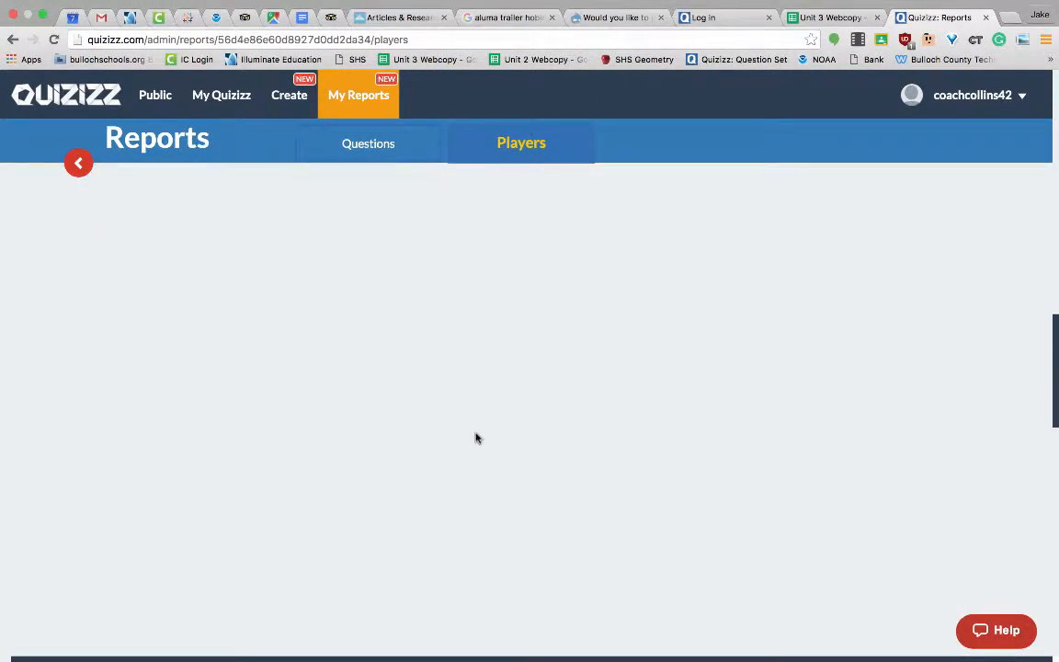
# - Return to the list of all quiz reports and browse the completed quizzes
pyautogui.click(377, 107)
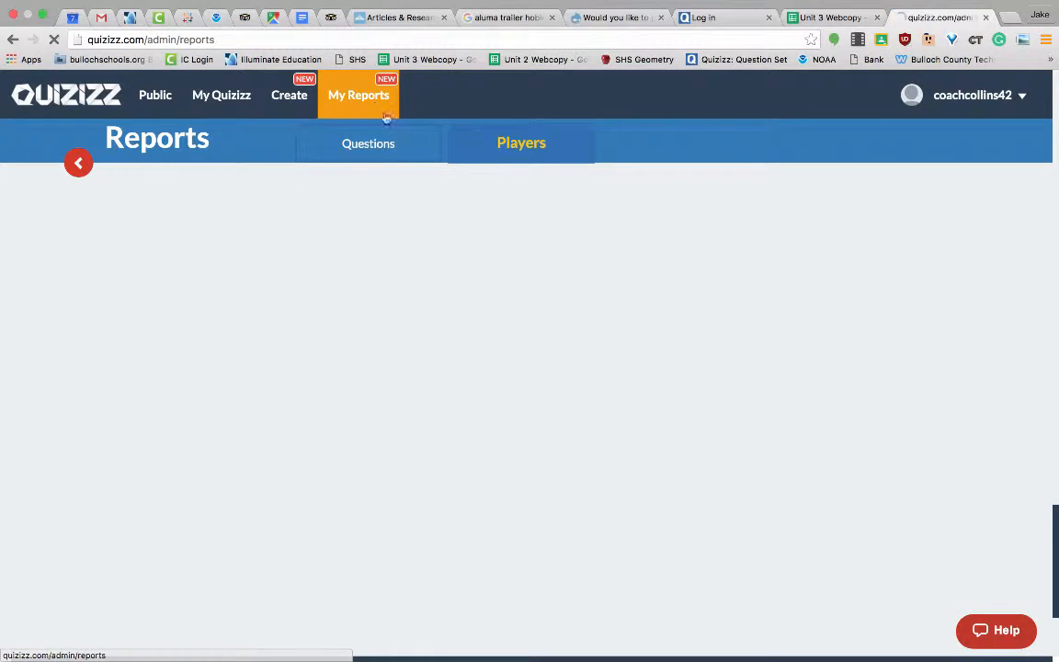
pyautogui.scroll(-5, 74, 353)
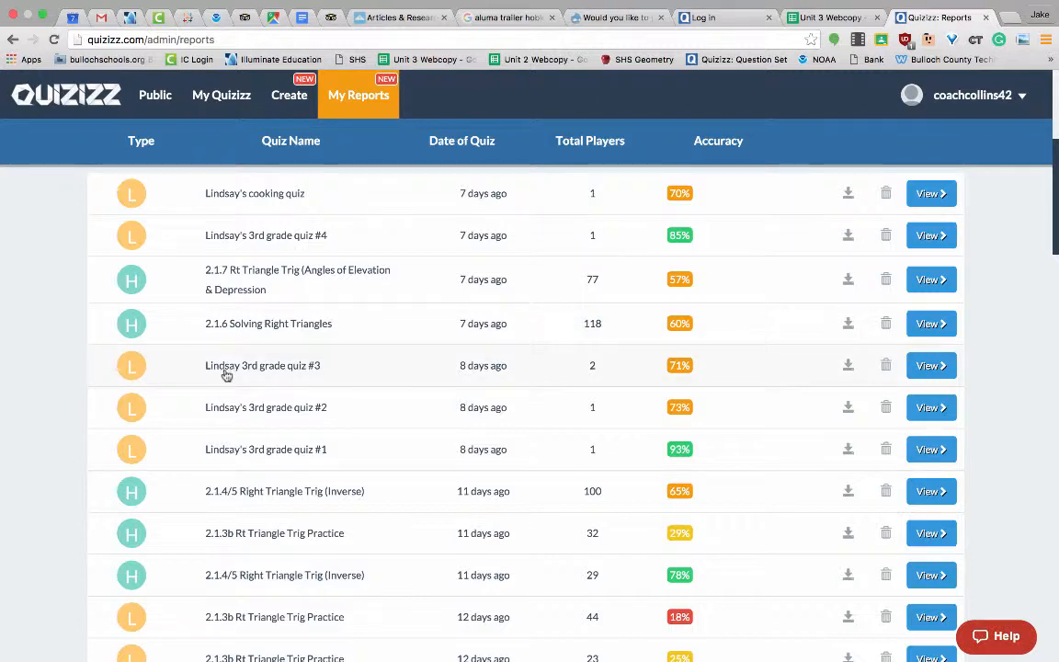
pyautogui.scroll(-1, 267, 412)
pyautogui.scroll(-1, 268, 415)
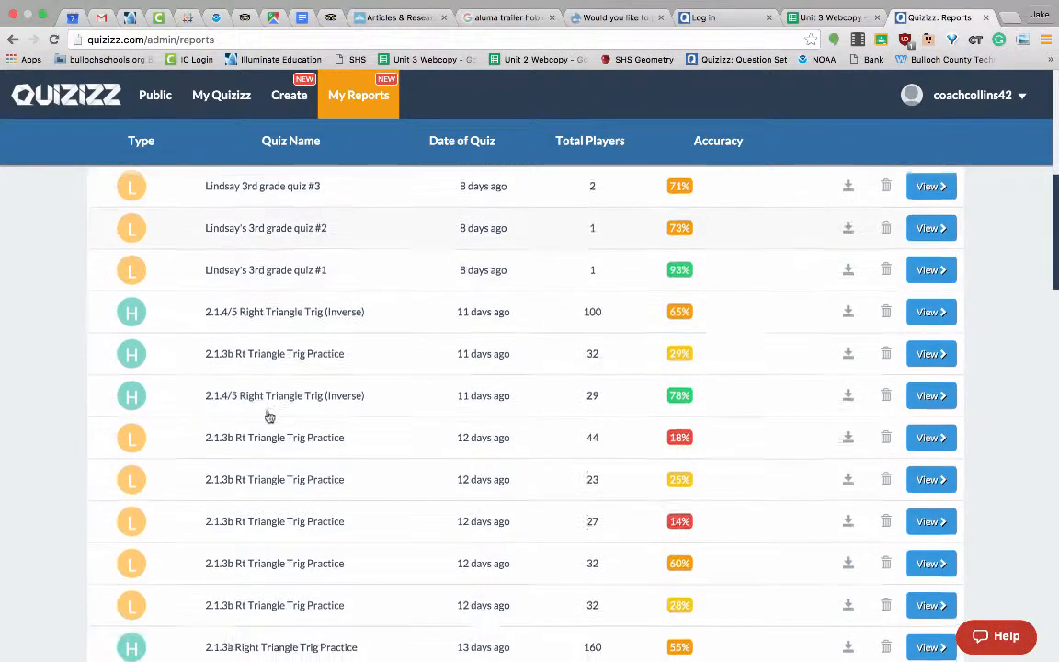
# - Open the 100-player "2.1.4/5 Right Triangle Trig (Inverse)" homework report and examine the accuracy and answer counts for all its questions
pyautogui.click(245, 308)
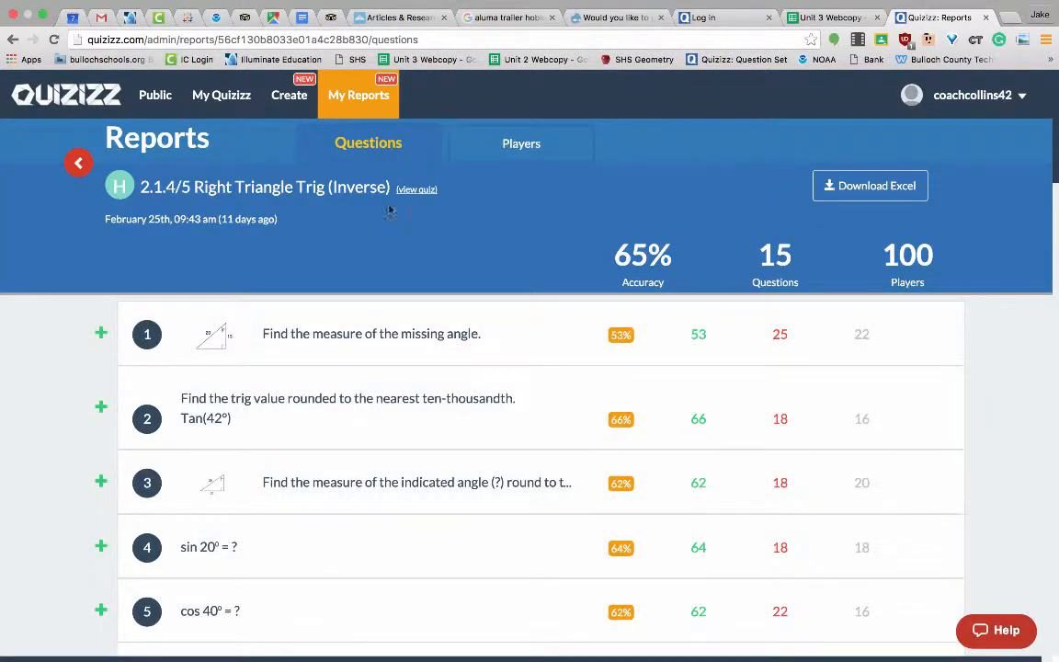
pyautogui.scroll(-5, 545, 373)
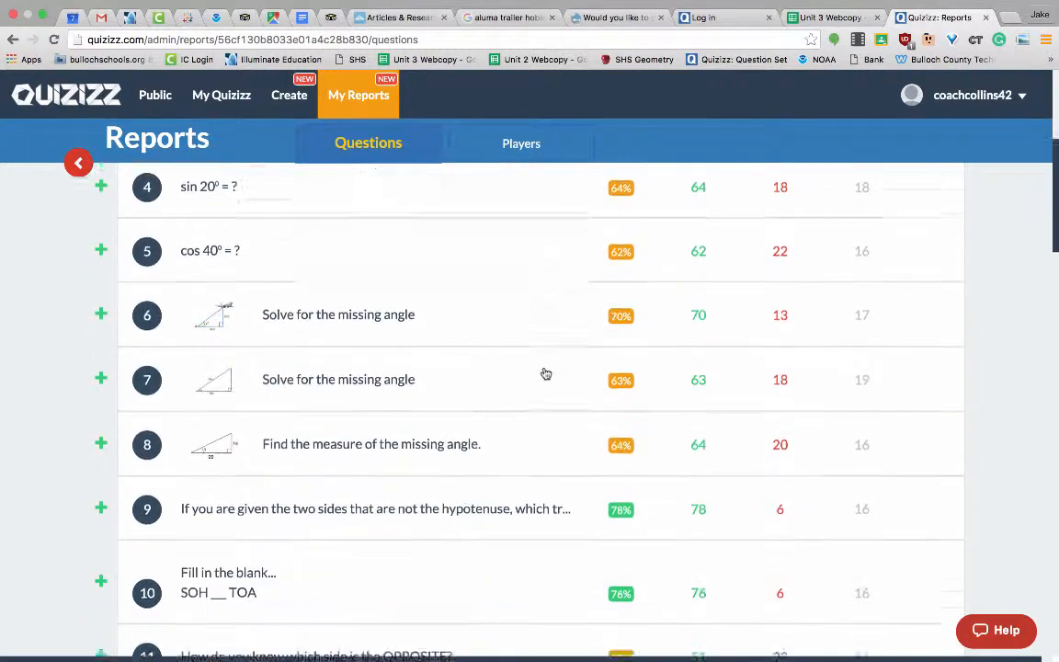
pyautogui.scroll(-5, 546, 374)
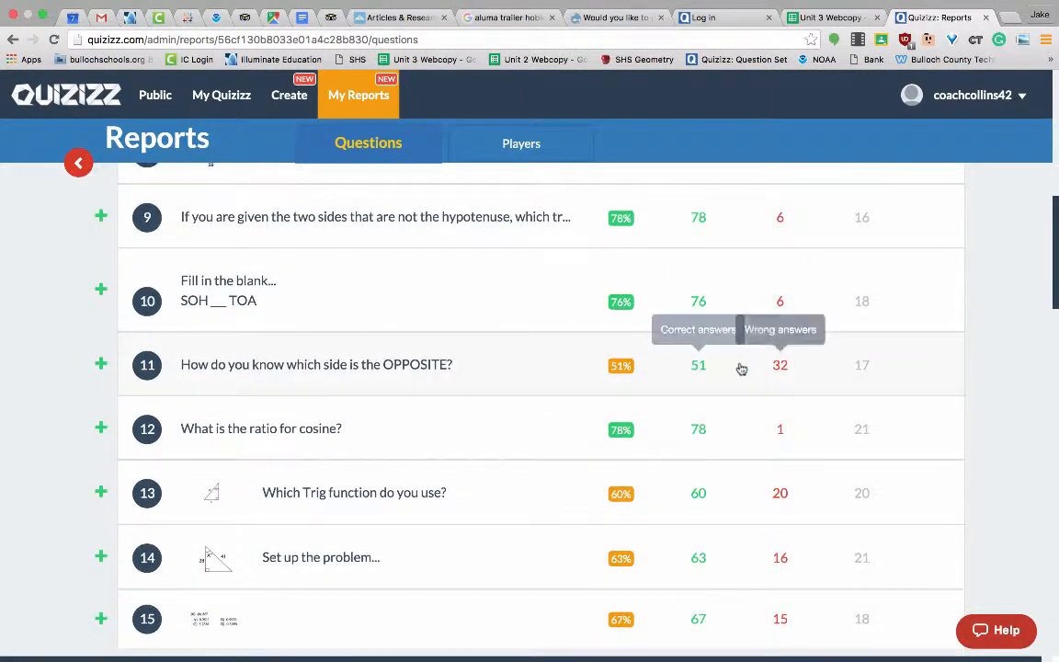
pyautogui.scroll(-3, 528, 383)
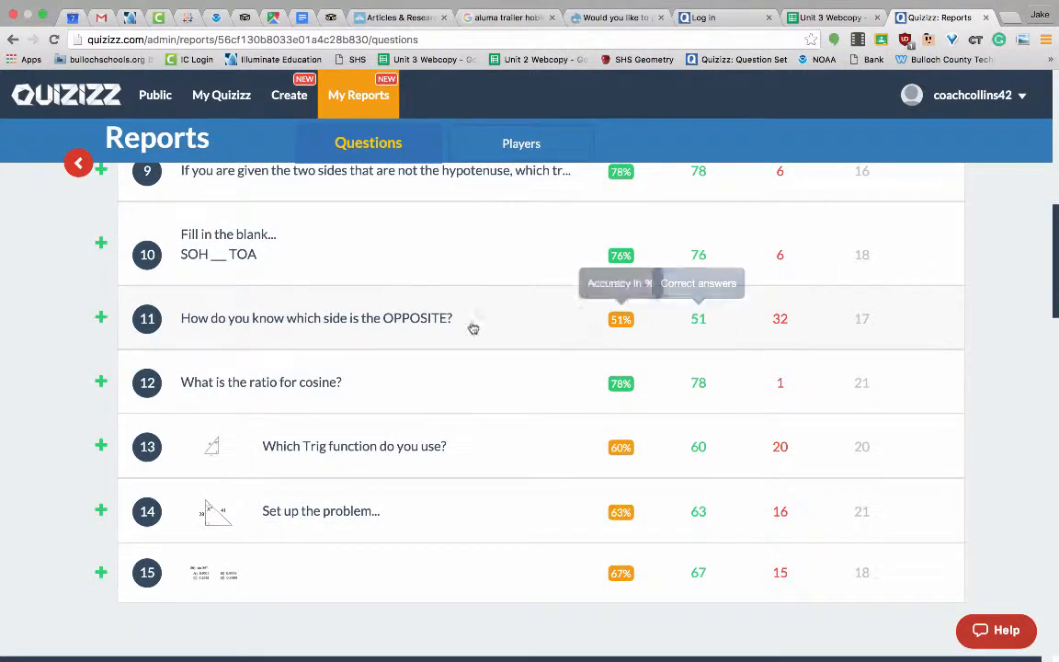
# - Expand question 11, "How do you know which side is the OPPOSITE?", review each player's answer, and collapse it again
pyautogui.click(104, 320)
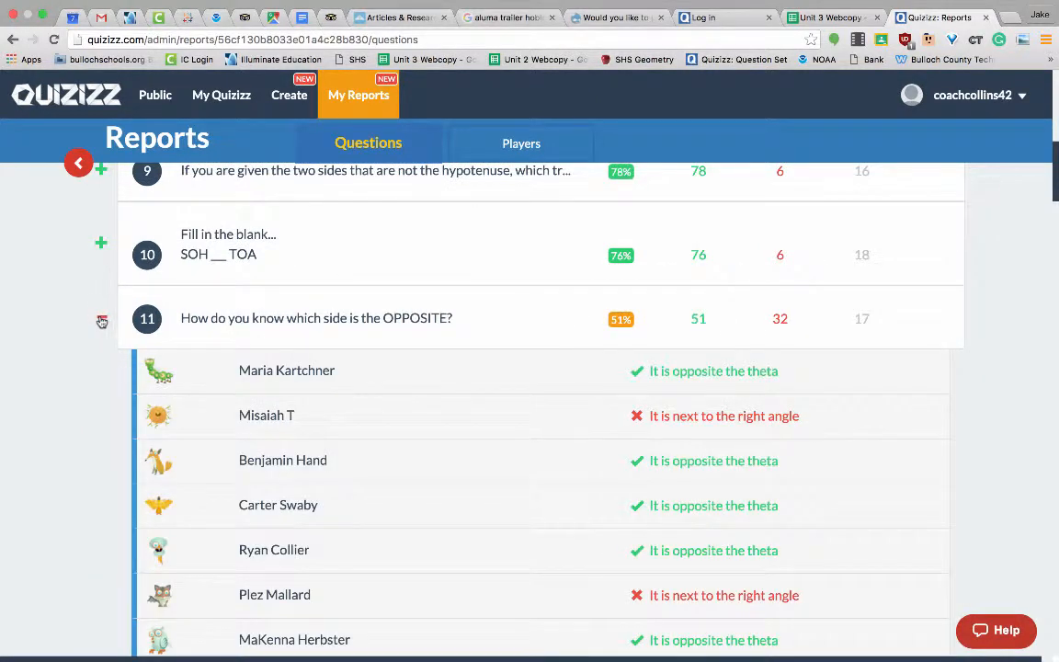
pyautogui.click(101, 319)
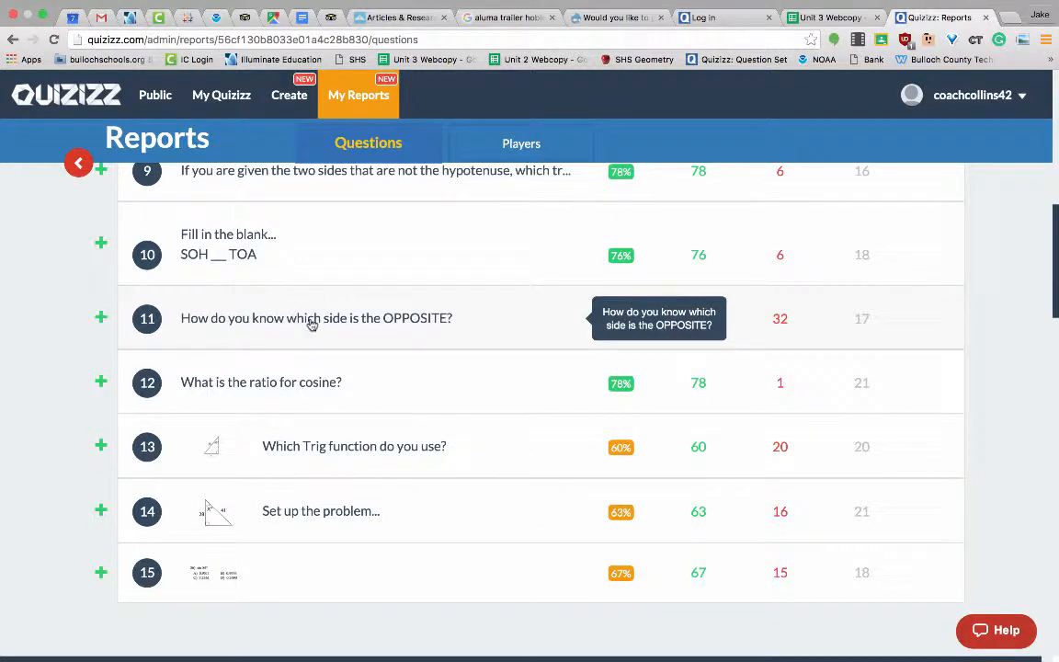
pyautogui.click(100, 317)
pyautogui.scroll(-1, 273, 415)
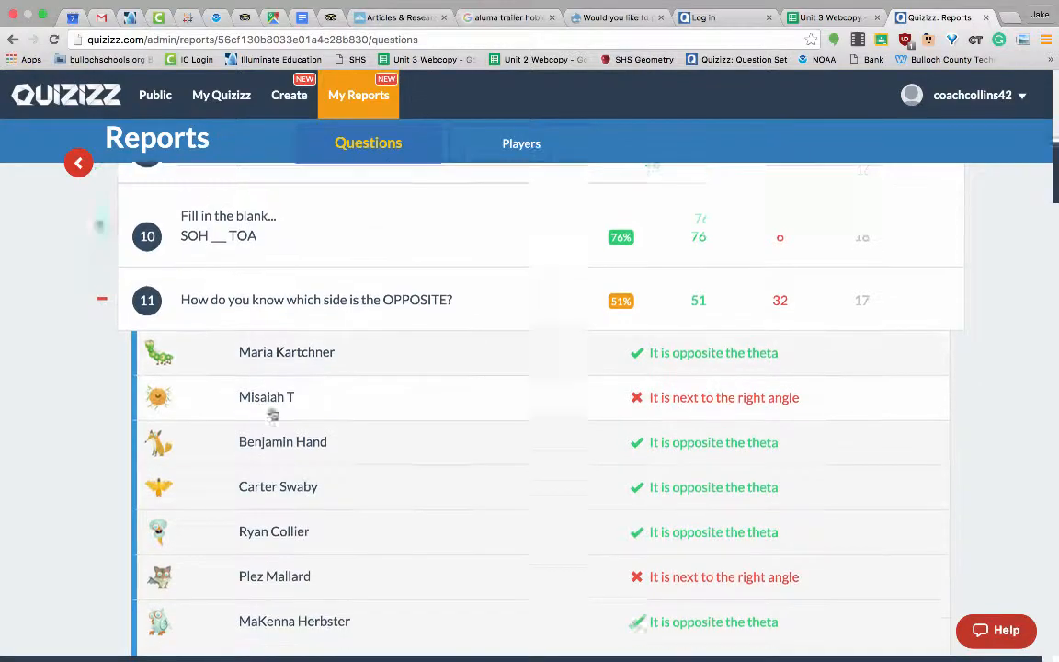
pyautogui.scroll(-15, 273, 416)
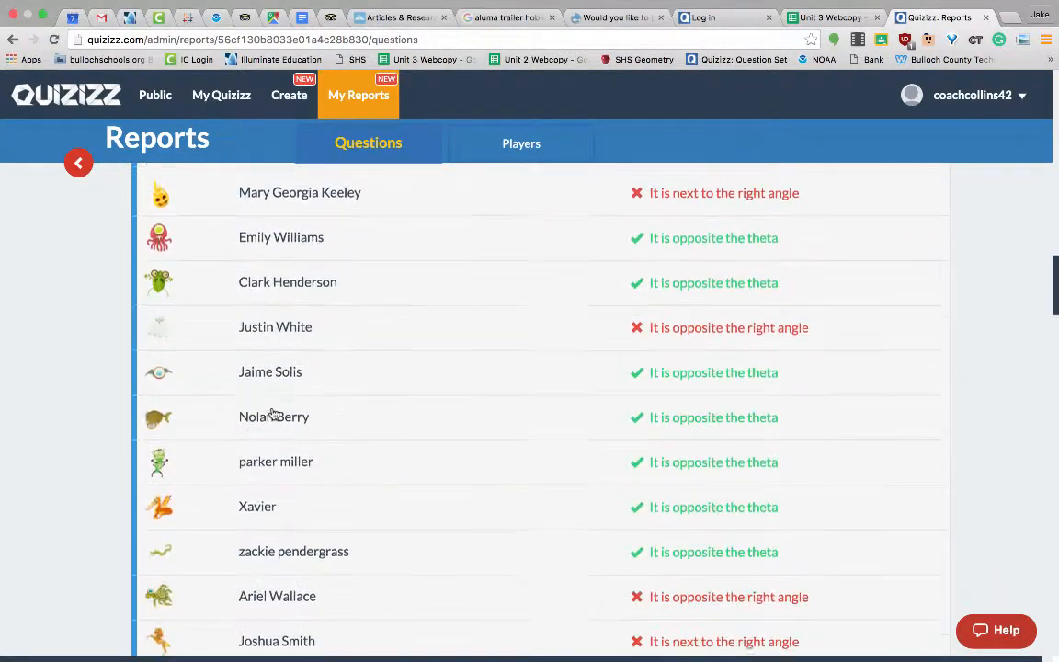
pyautogui.scroll(-18, 273, 416)
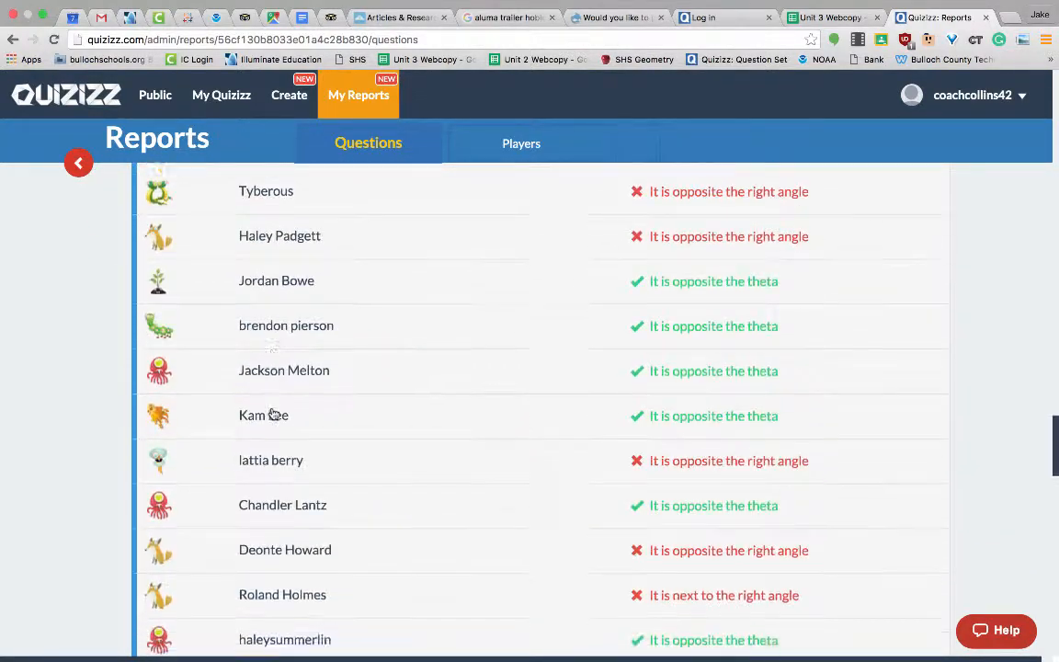
pyautogui.scroll(-18, 273, 416)
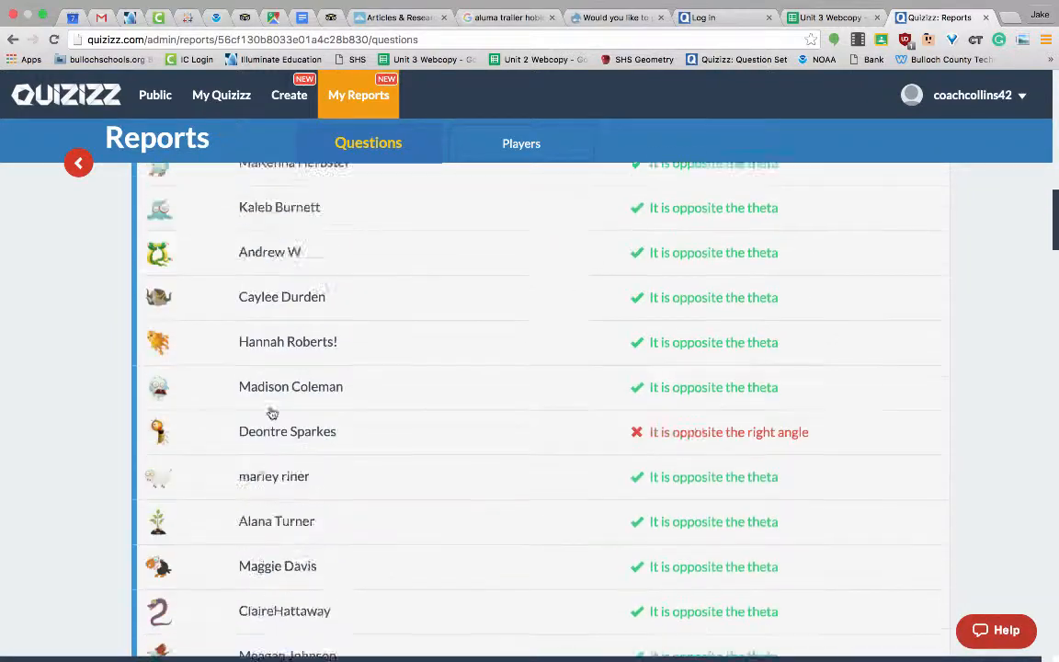
pyautogui.scroll(20, 236, 378)
pyautogui.scroll(-2, 184, 460)
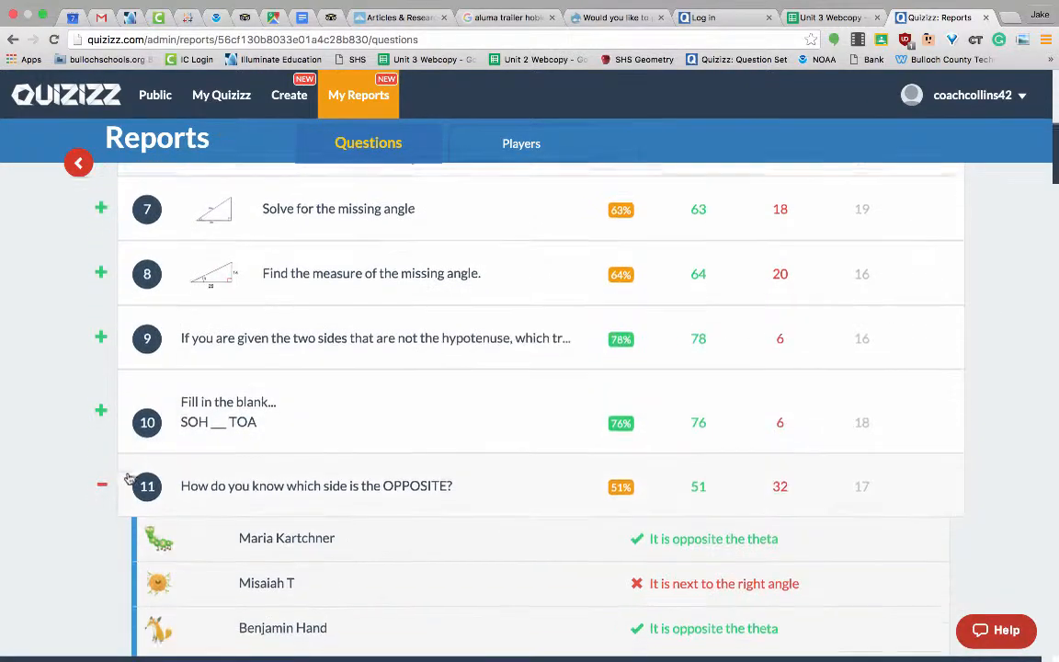
pyautogui.click(101, 484)
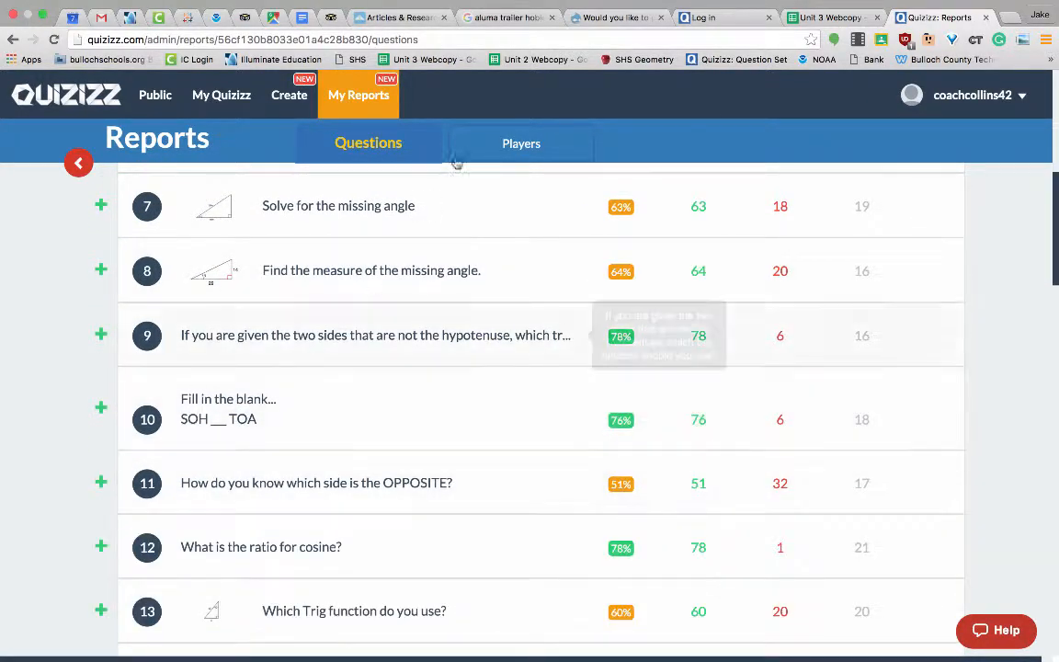
# - Review the Right Triangle Trig report by player, comparing scores from the highest to the lowest, and return to the top scorers
pyautogui.click(517, 144)
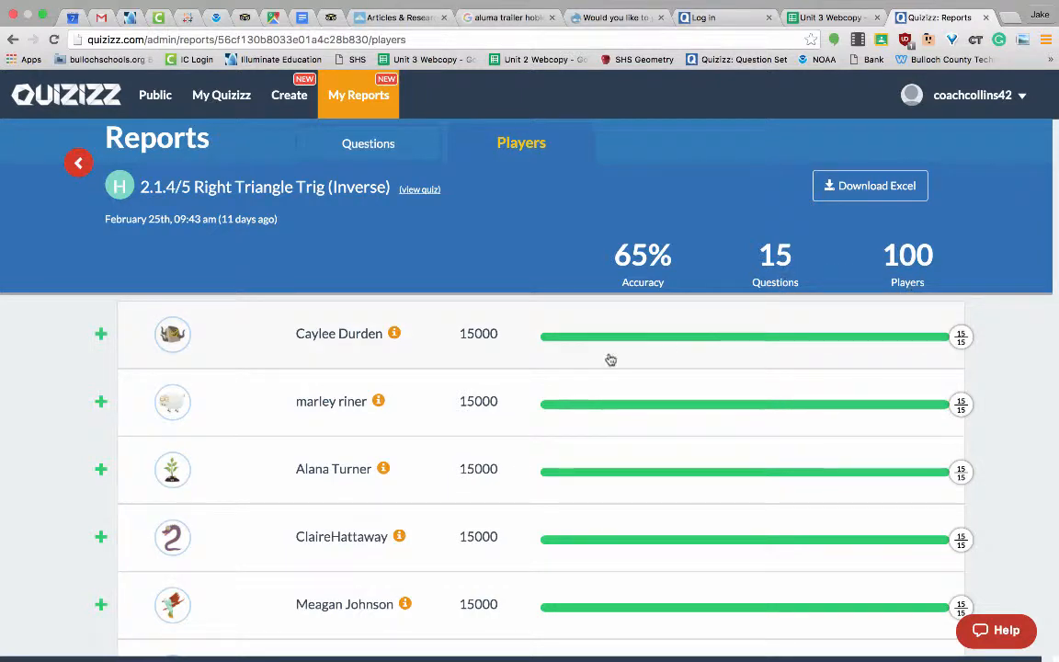
pyautogui.scroll(-7, 407, 365)
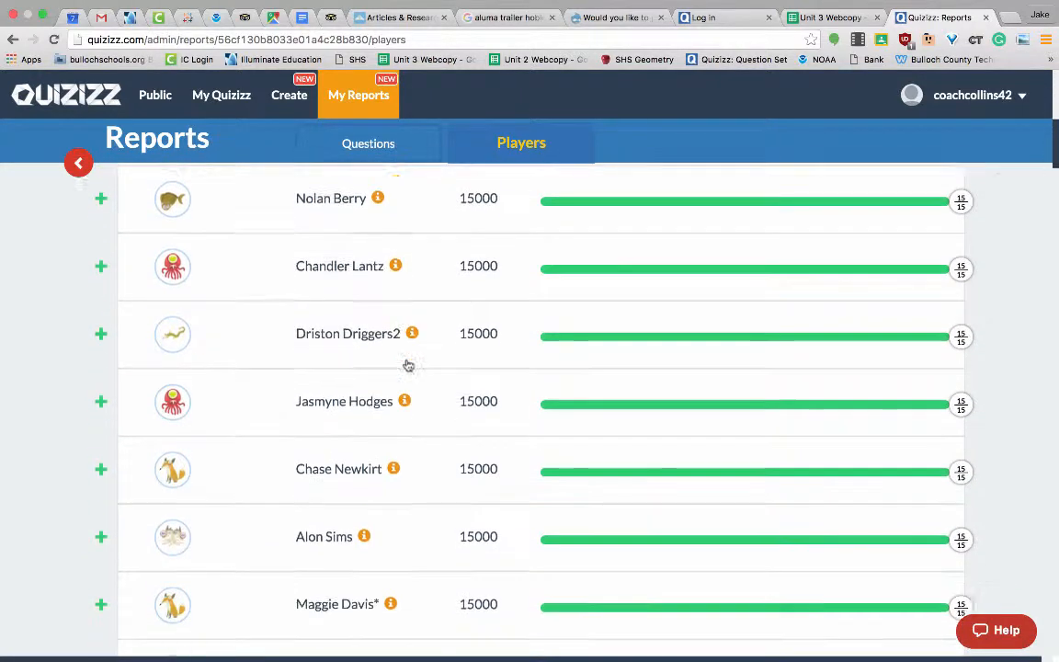
pyautogui.scroll(-6, 409, 365)
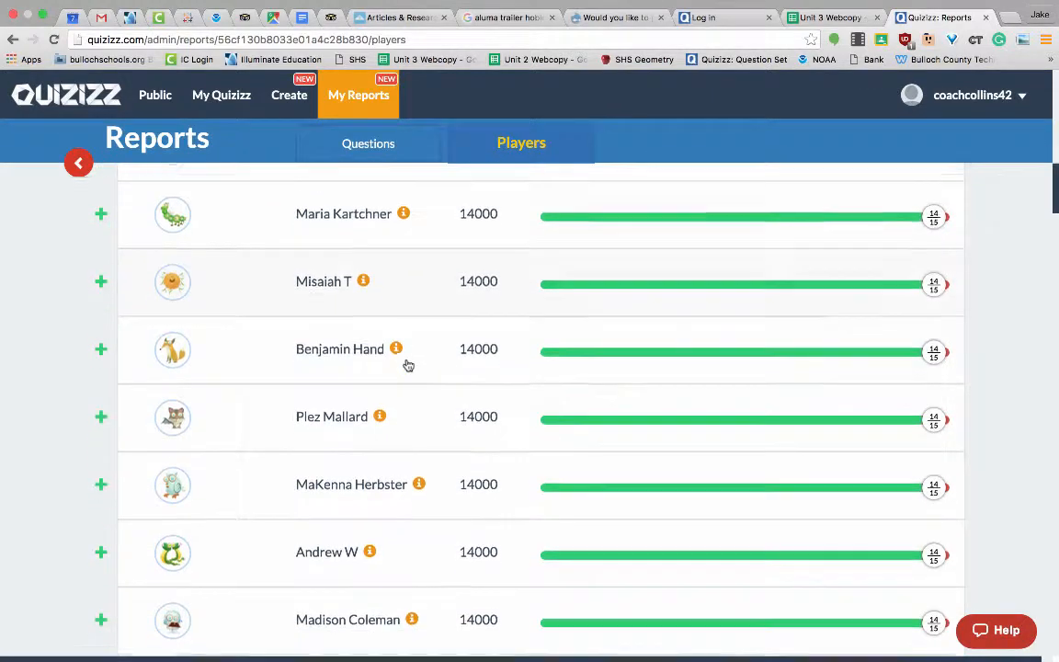
pyautogui.scroll(-4, 408, 365)
pyautogui.scroll(-10, 408, 366)
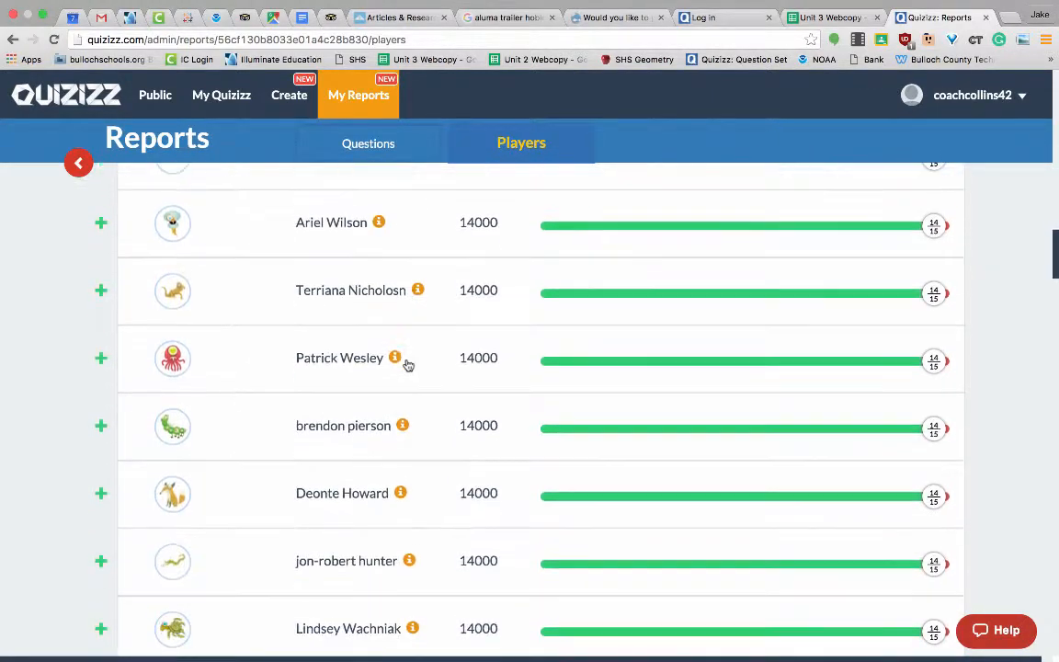
pyautogui.scroll(-15, 409, 366)
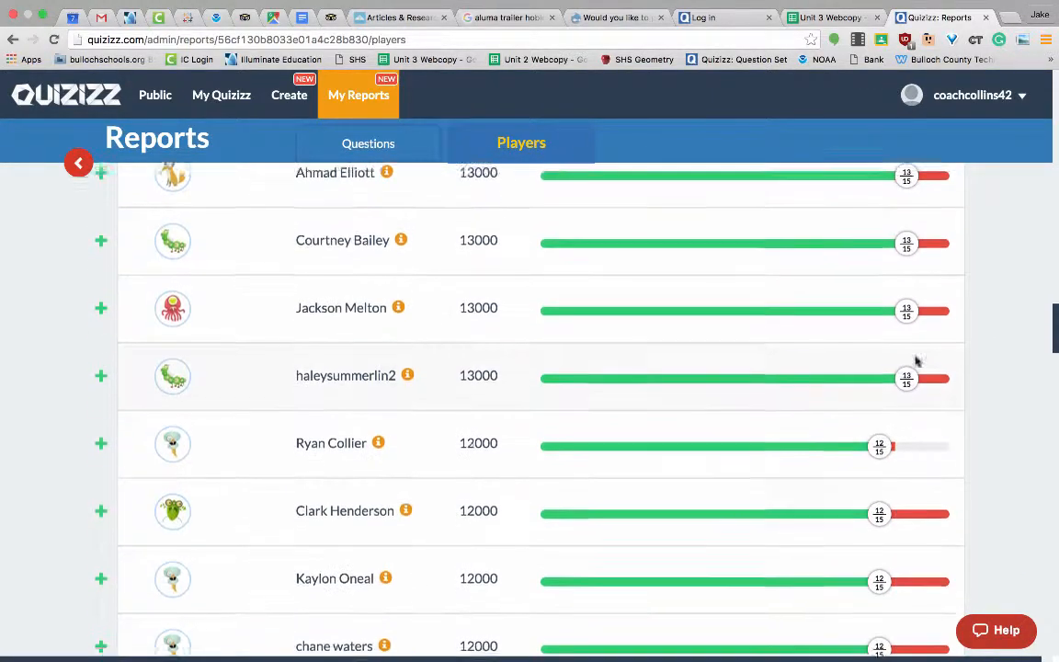
pyautogui.scroll(-5, 409, 366)
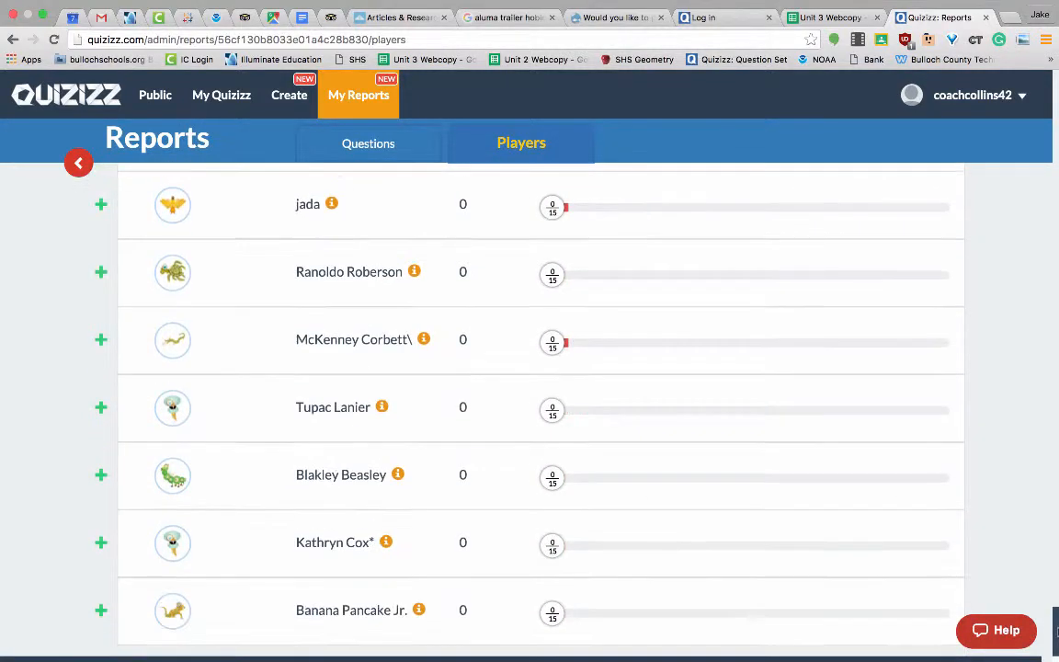
pyautogui.scroll(3, 409, 366)
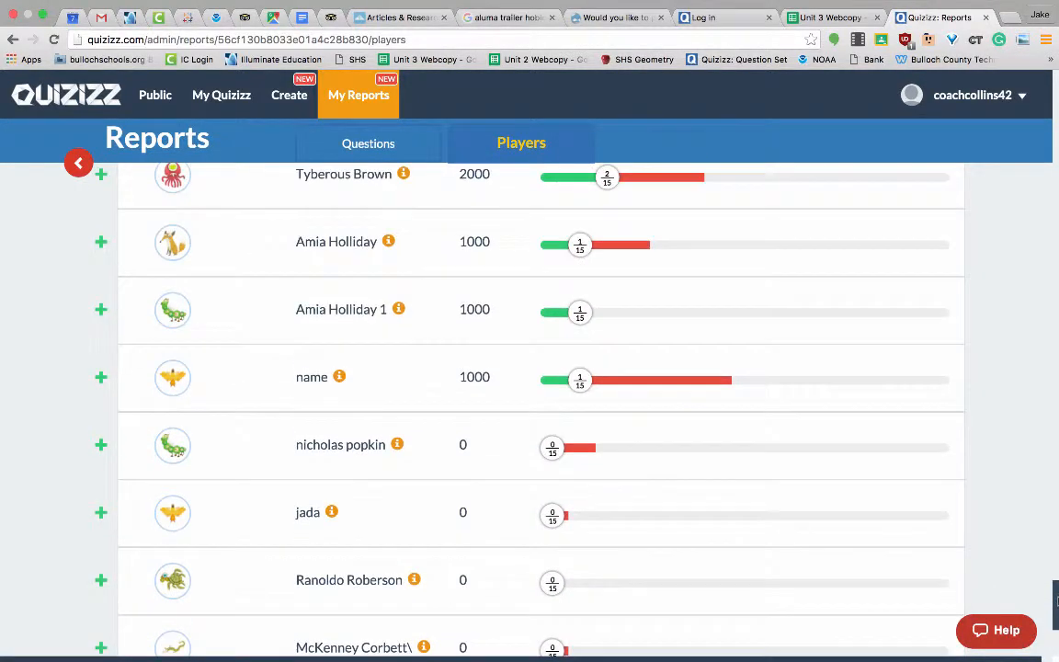
pyautogui.scroll(5, 541, 409)
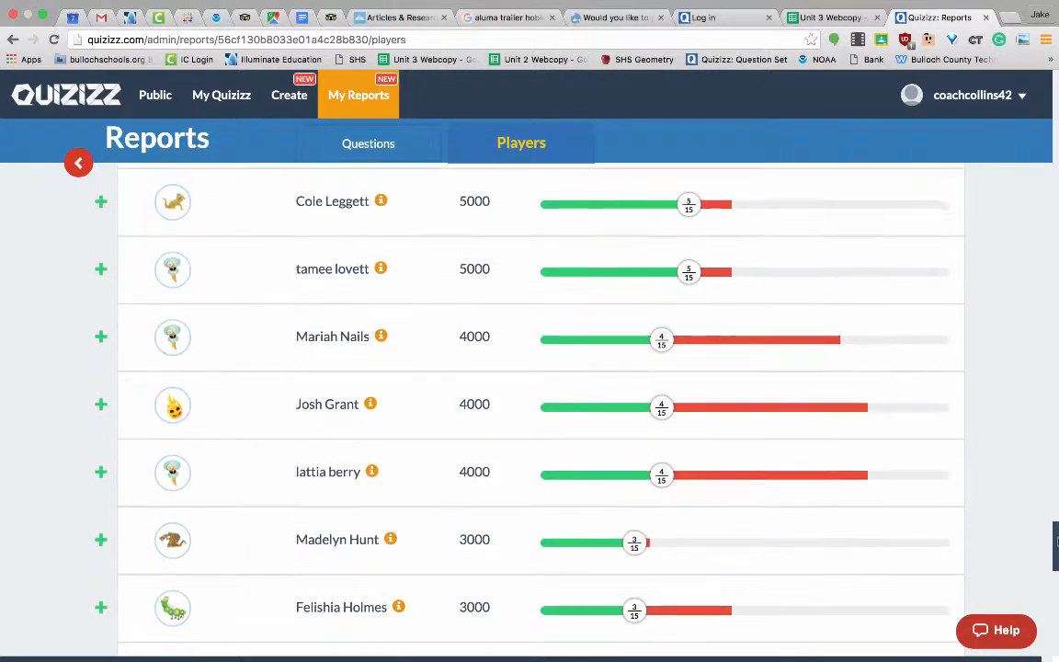
pyautogui.moveTo(1057, 543); pyautogui.dragTo(1056, 103)
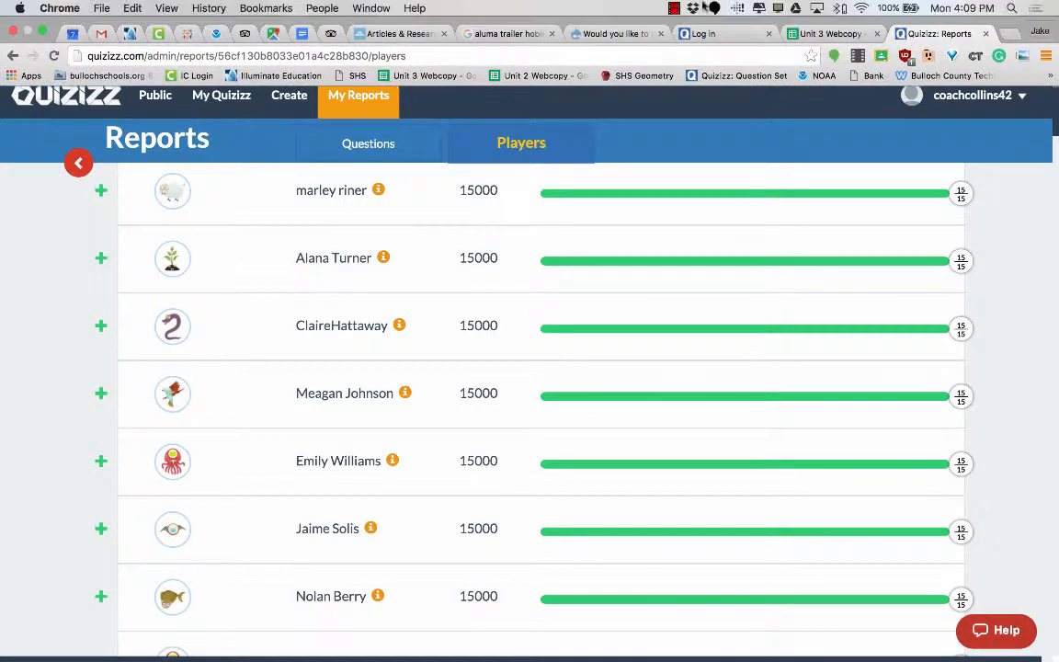
pyautogui.click(675, 8)
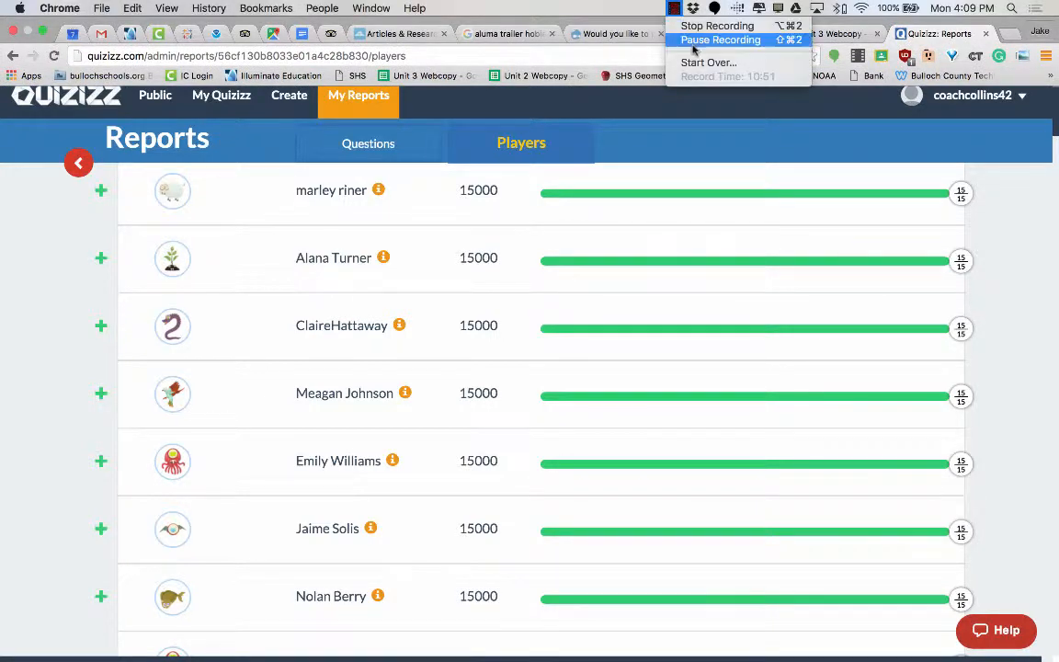